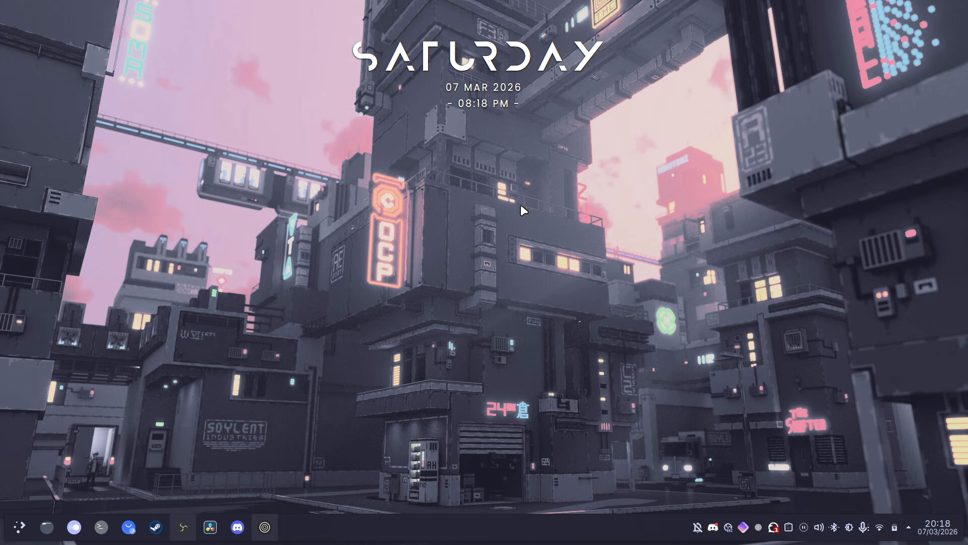
# Expand the Mocha palette in the Catppuccin README and examine its color table down to the Lavender row.
pyautogui.hotkey('ctrl', 'alt', 't')
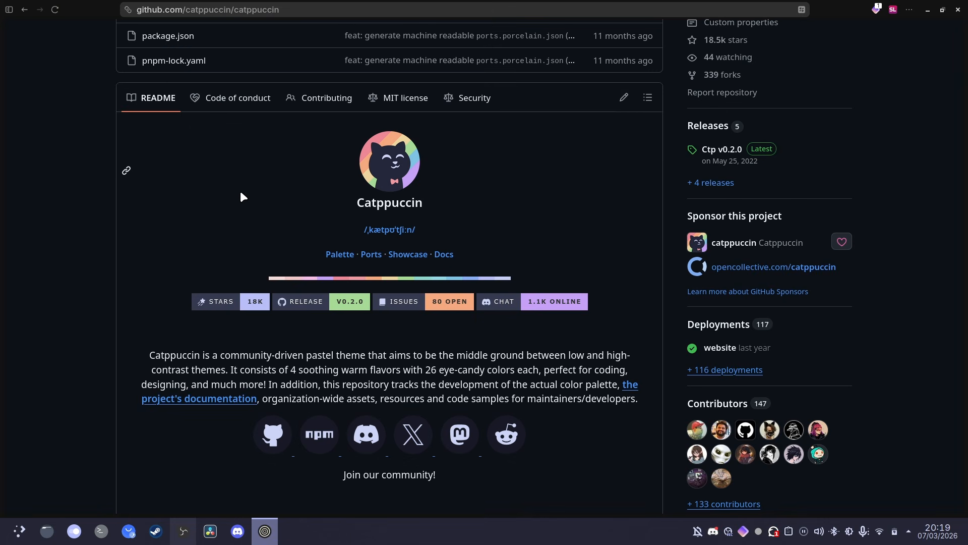
pyautogui.scroll(-2, 242, 197)
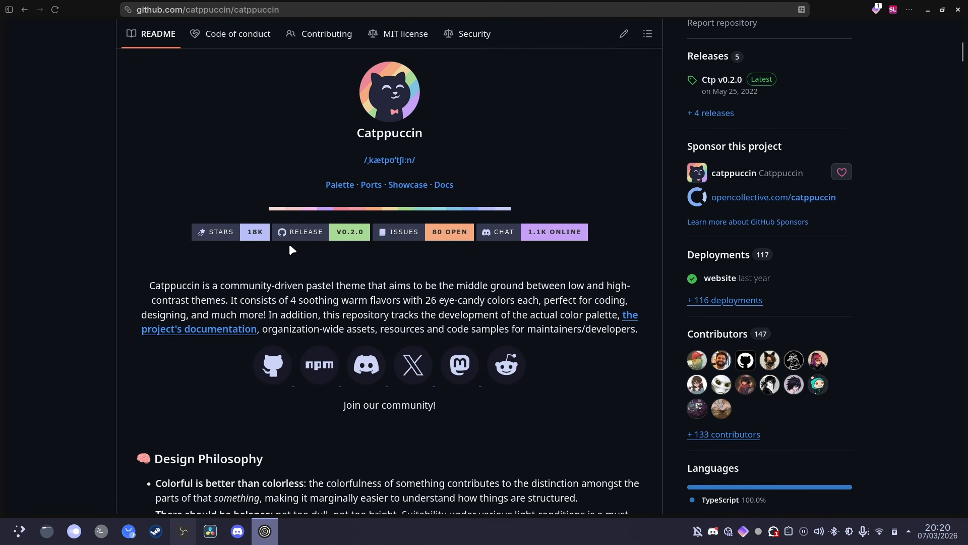
pyautogui.scroll(-8, 289, 243)
pyautogui.scroll(-4, 299, 267)
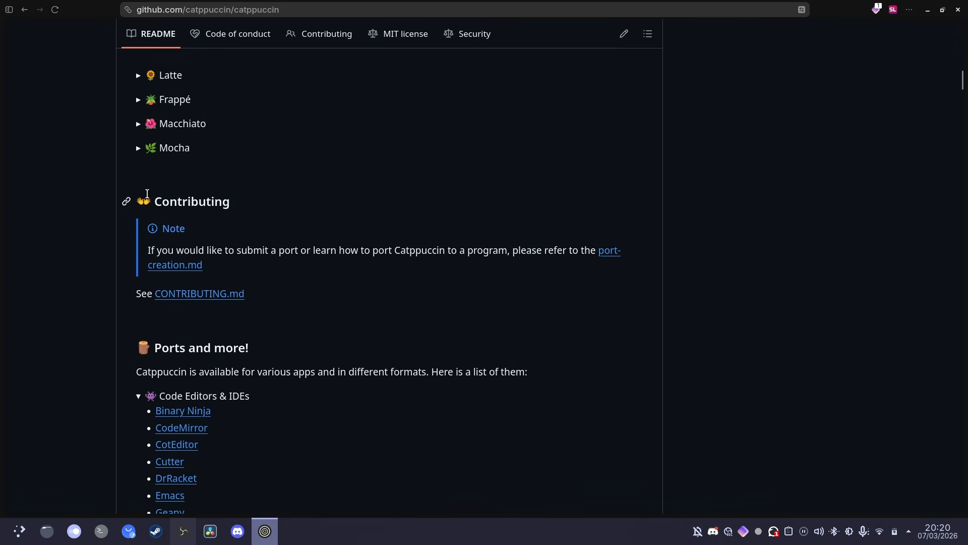
pyautogui.click(158, 148)
pyautogui.scroll(-3, 258, 166)
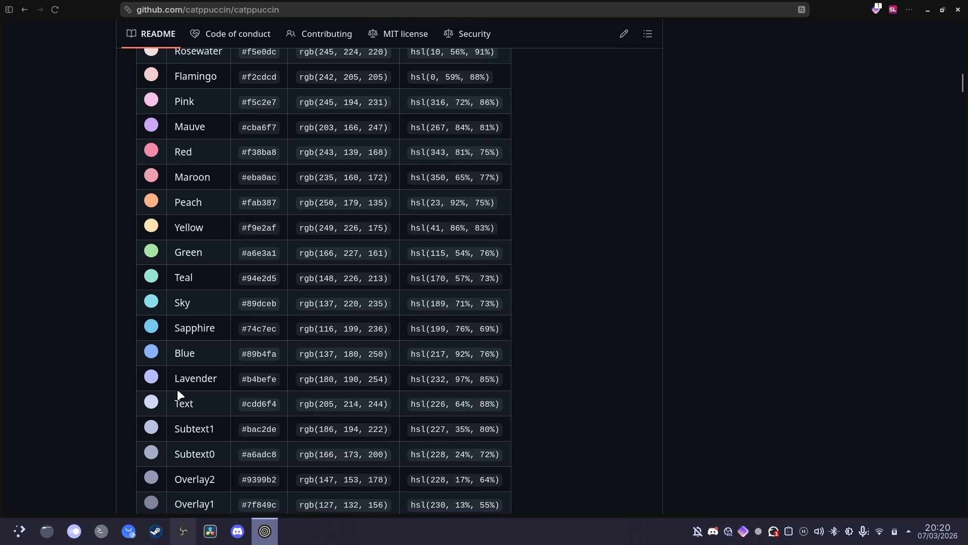
pyautogui.moveTo(172, 380); pyautogui.dragTo(218, 381)
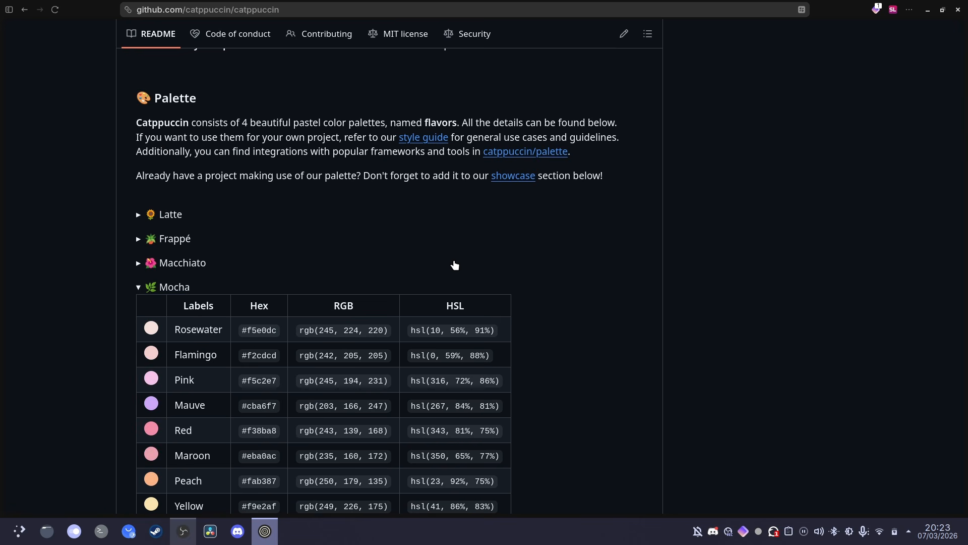
# Search the README's ports list for "kde" and open the KDE port's repository.
pyautogui.scroll(-20, 544, 319)
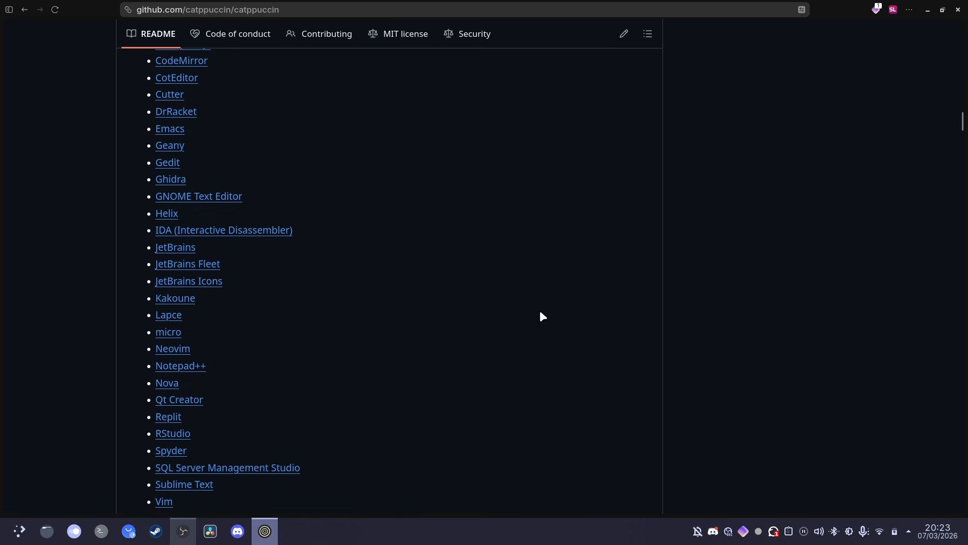
pyautogui.scroll(-5, 535, 317)
pyautogui.hotkey('ctrl', 'f')
pyautogui.write('kde')
pyautogui.doubleClick(164, 253)
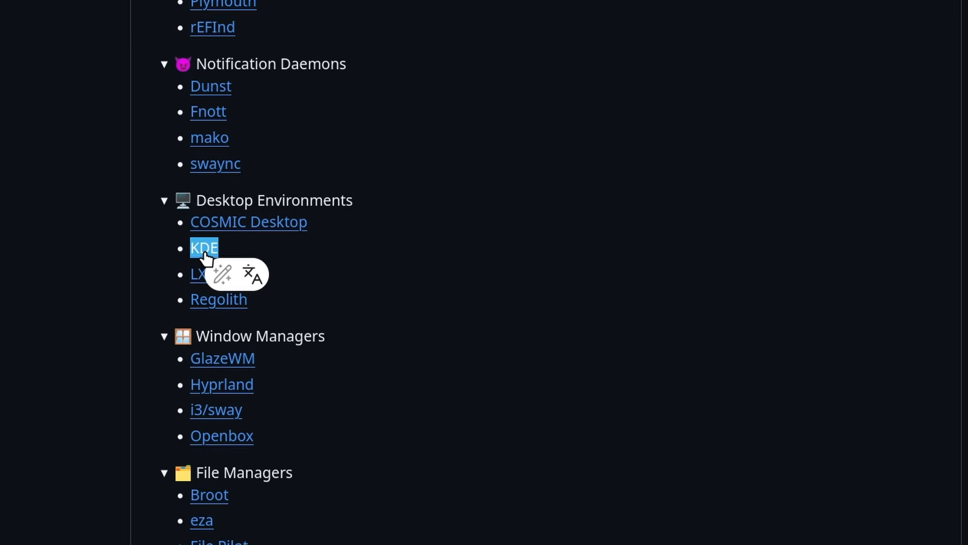
pyautogui.click(204, 250)
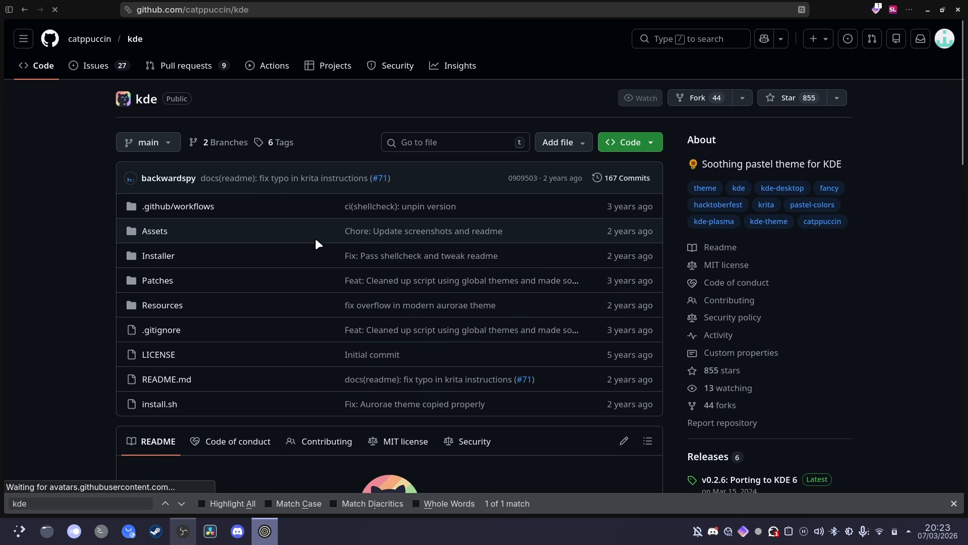
# Copy the git clone command for KDE Plasma Desktop from the README's Installation section.
pyautogui.scroll(-10, 343, 239)
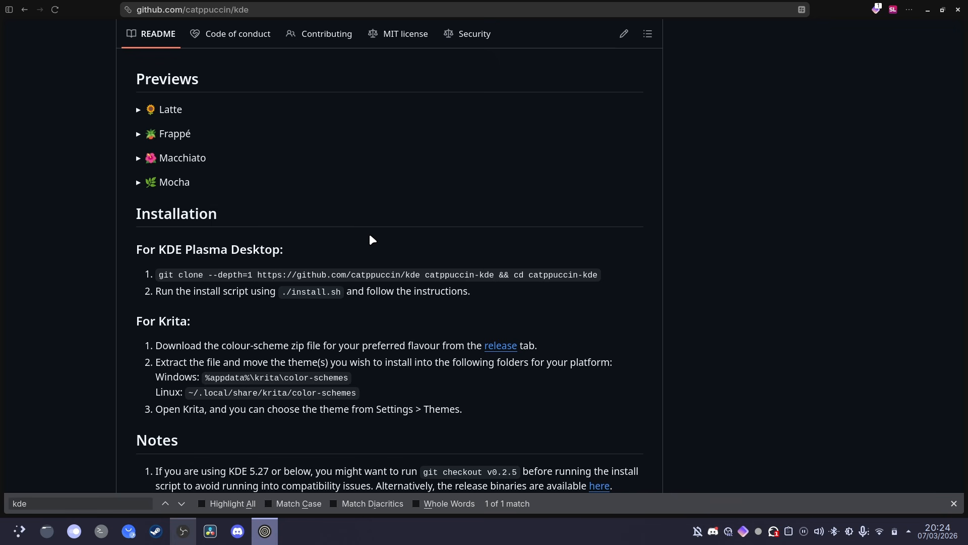
pyautogui.tripleClick(450, 278)
pyautogui.hotkey('ctrl', 'c')
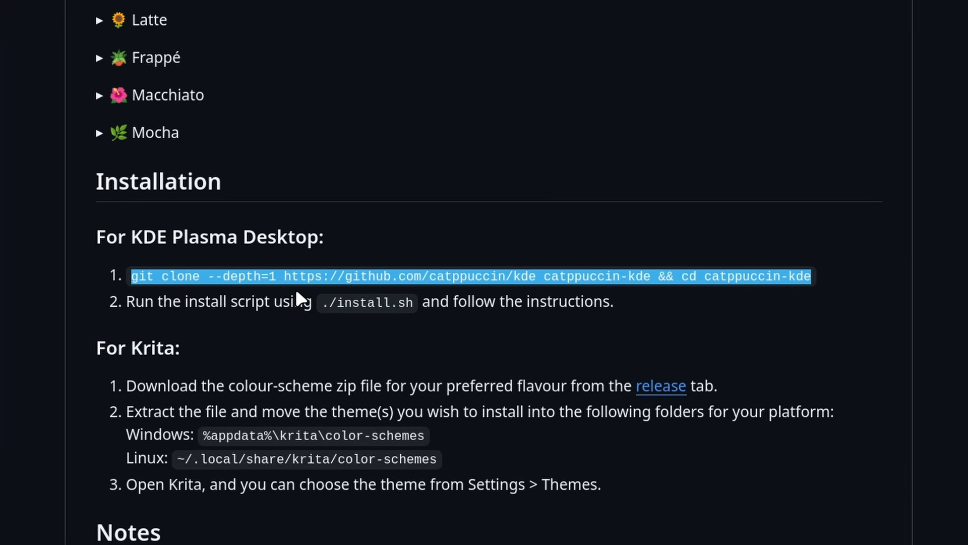
# Open a Konsole terminal and try to clone the Catppuccin KDE repository into catppuccin-kde with the copied command.
pyautogui.hotkey('ctrl', 'alt', 't')
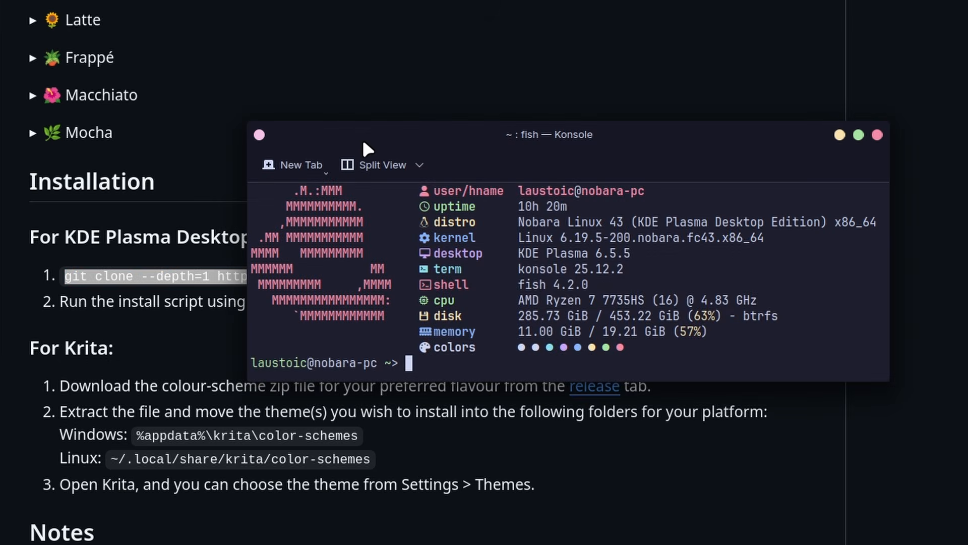
pyautogui.moveTo(373, 137); pyautogui.dragTo(596, 150)
pyautogui.hotkey('ctrl', 'shift', 'v')
pyautogui.press('Return')
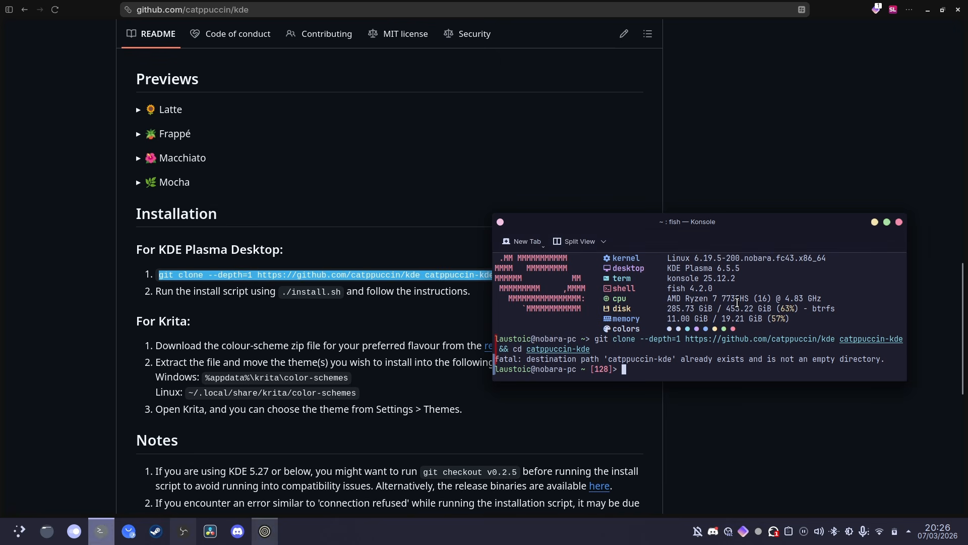
# Open the Dolphin file manager and copy the location of the catppuccin-kde folder in Home.
pyautogui.click(46, 531)
pyautogui.scroll(-2, 684, 188)
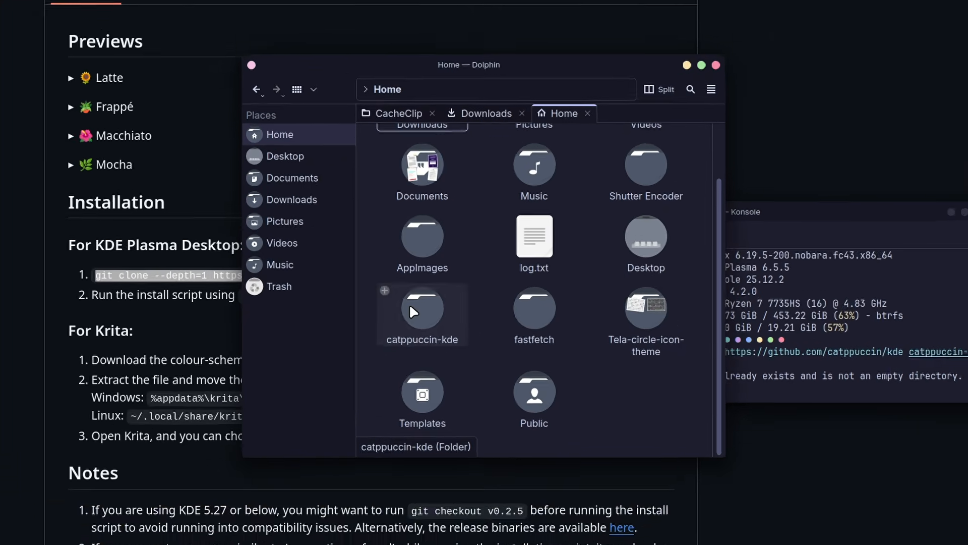
pyautogui.click(429, 305)
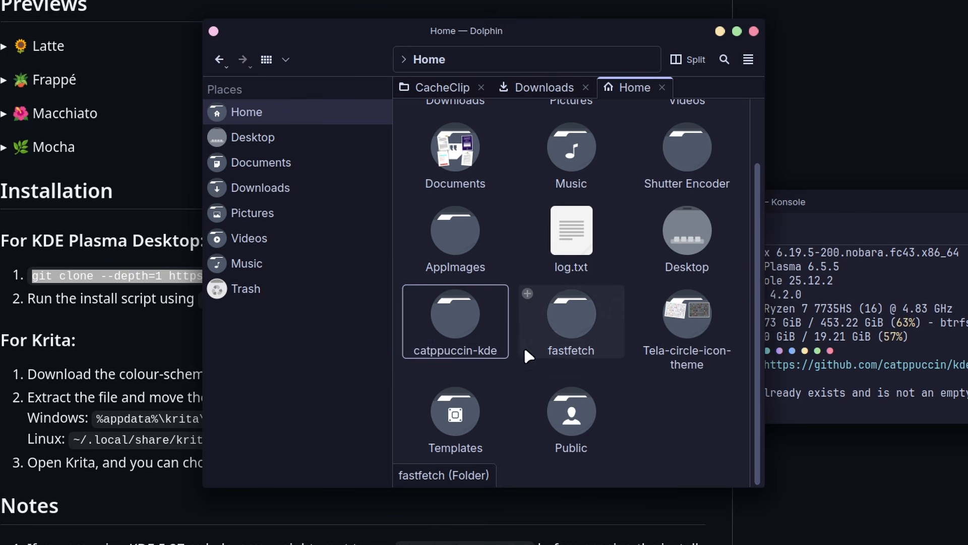
pyautogui.rightClick(472, 325)
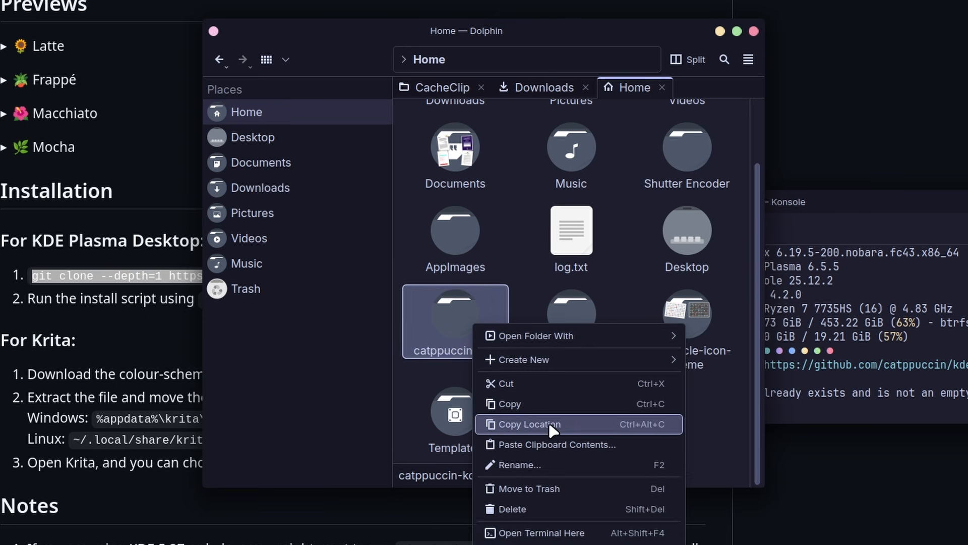
pyautogui.click(581, 416)
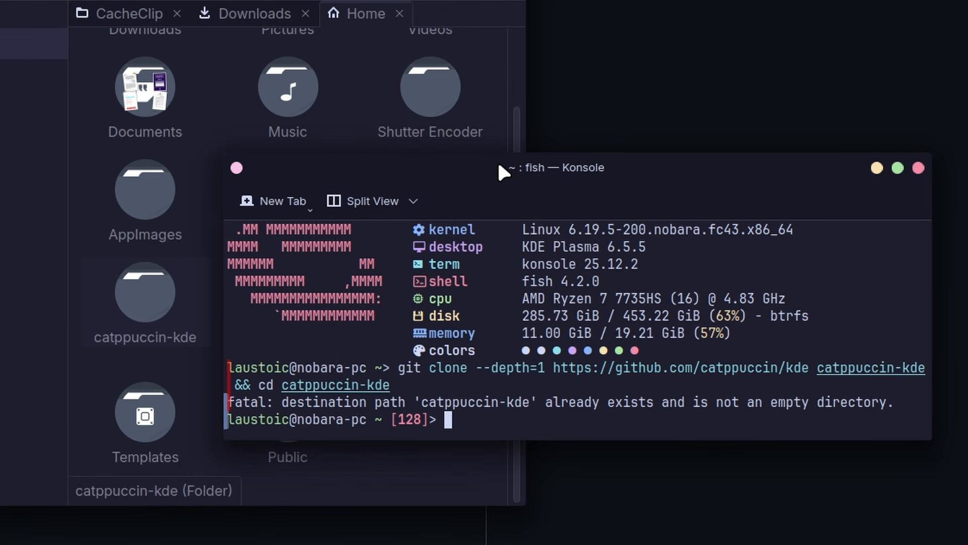
# Change the terminal's working directory to the copied catppuccin-kde folder path using cd.
pyautogui.write('cd')
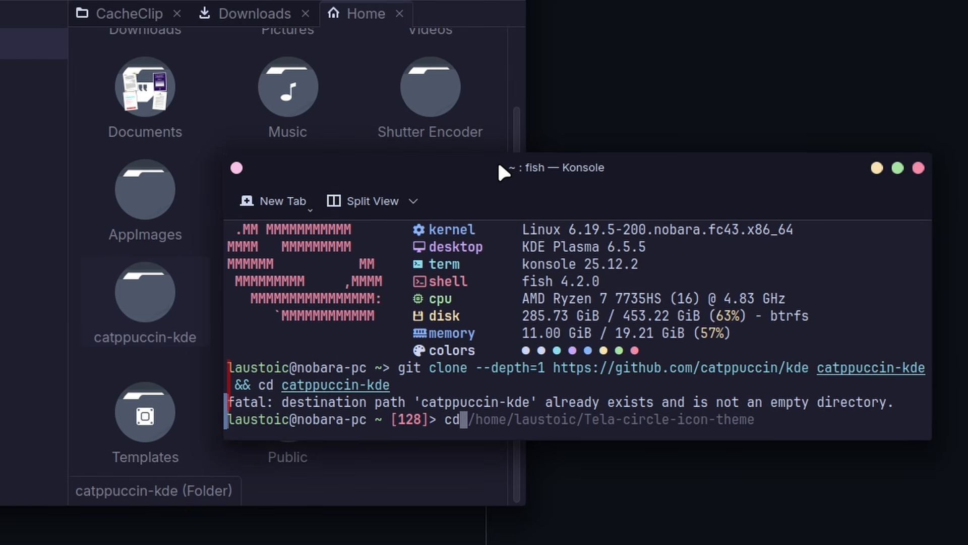
pyautogui.hotkey('ctrl', 'shift', 'v')
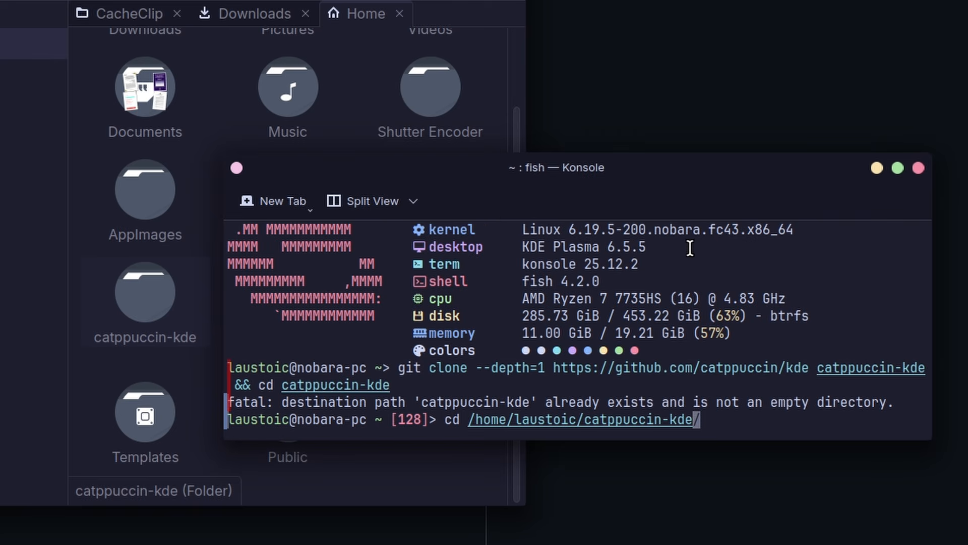
pyautogui.press('Return')
# Return to the browser and copy the ./install.sh command from the KDE Plasma Desktop instructions.
pyautogui.click(605, 118)
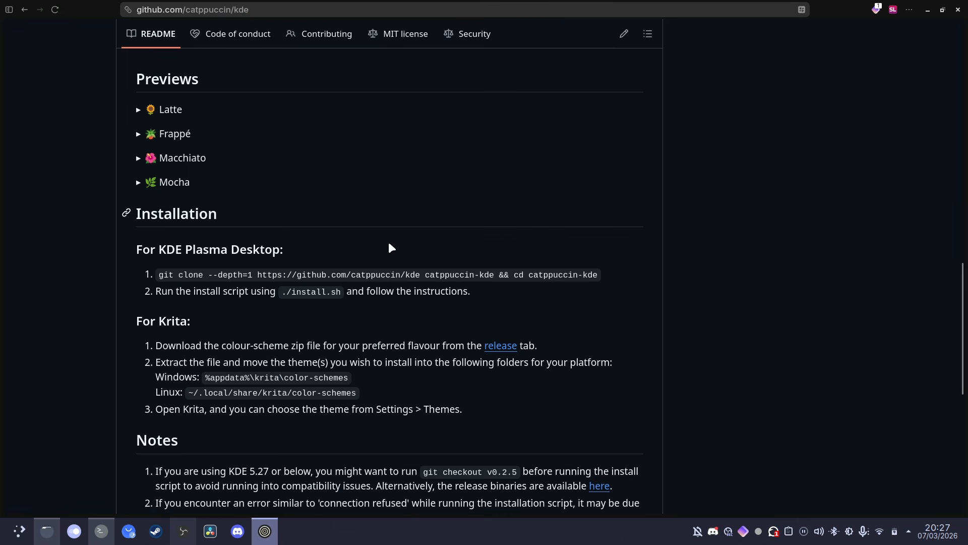
pyautogui.moveTo(283, 293); pyautogui.dragTo(347, 296)
pyautogui.rightClick(321, 292)
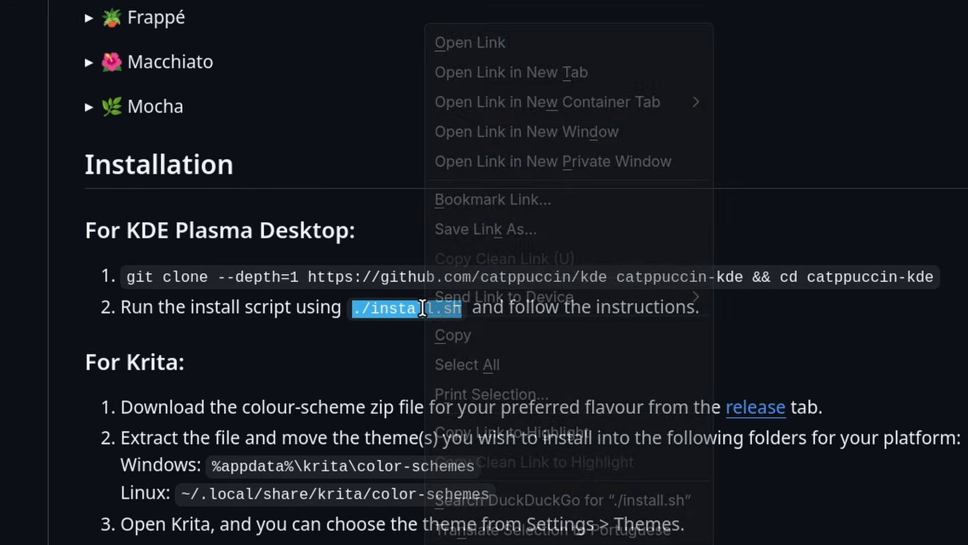
pyautogui.click(333, 305)
# Switch to Konsole and run the copied ./install.sh script in the catppuccin-kde folder.
pyautogui.click(102, 531)
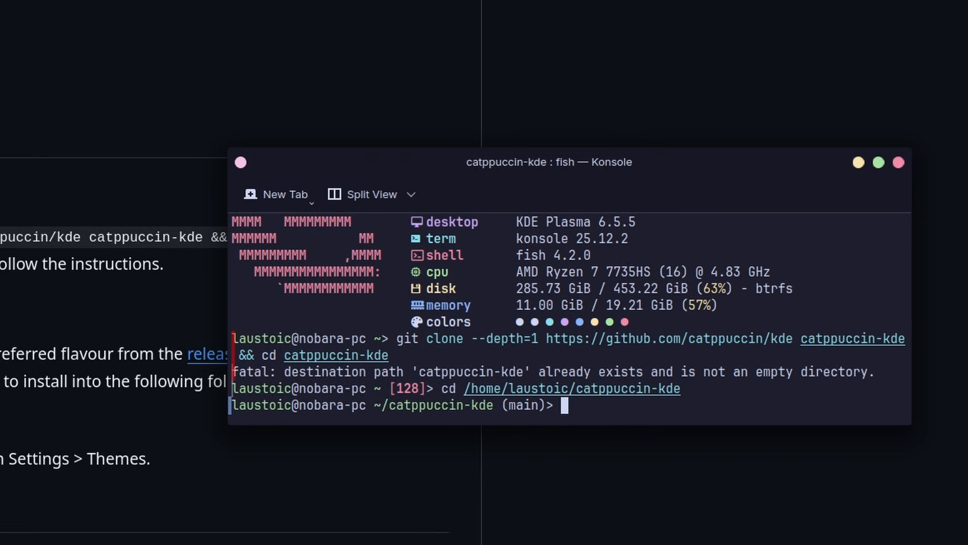
pyautogui.hotkey('ctrl', 'shift', 'v')
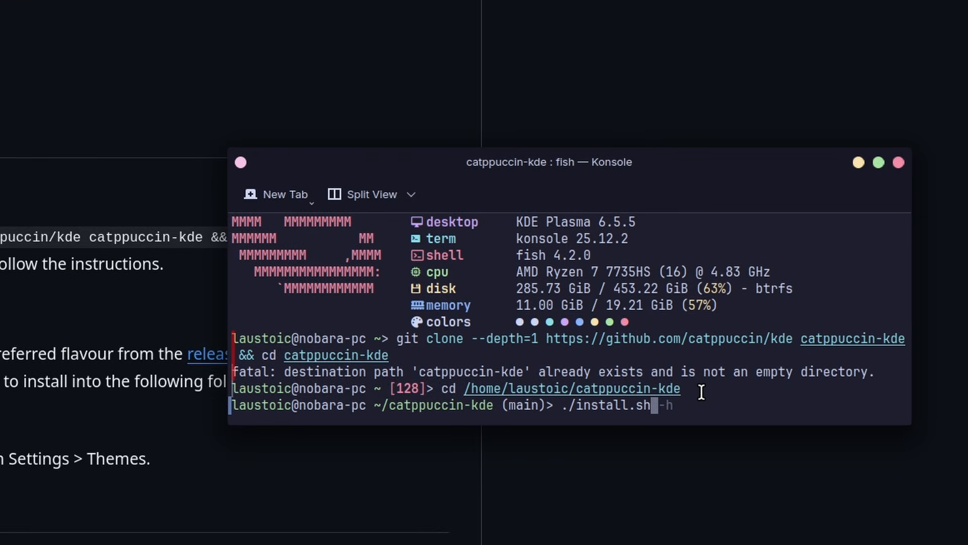
pyautogui.press('Return')
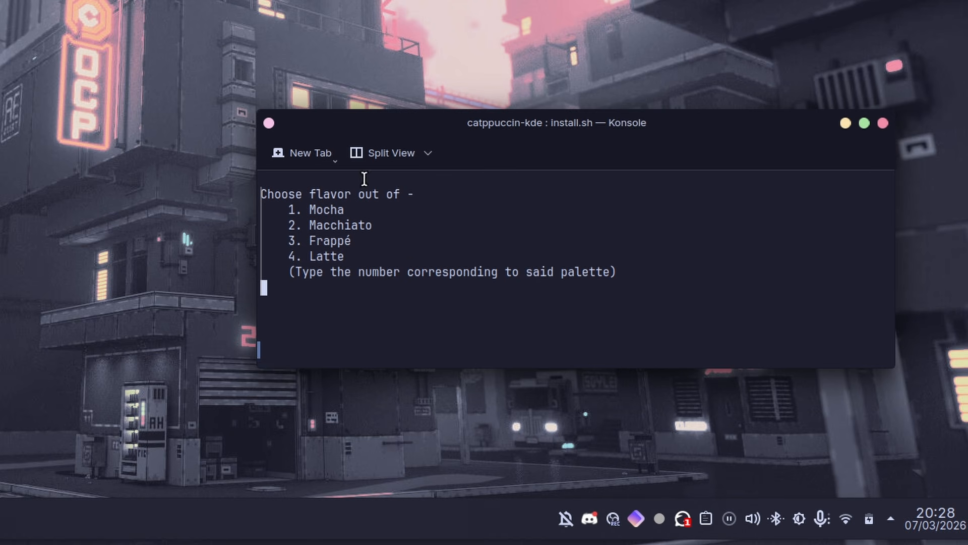
# Choose flavor 1, Mocha, in the install script.
pyautogui.moveTo(371, 121); pyautogui.dragTo(344, 107)
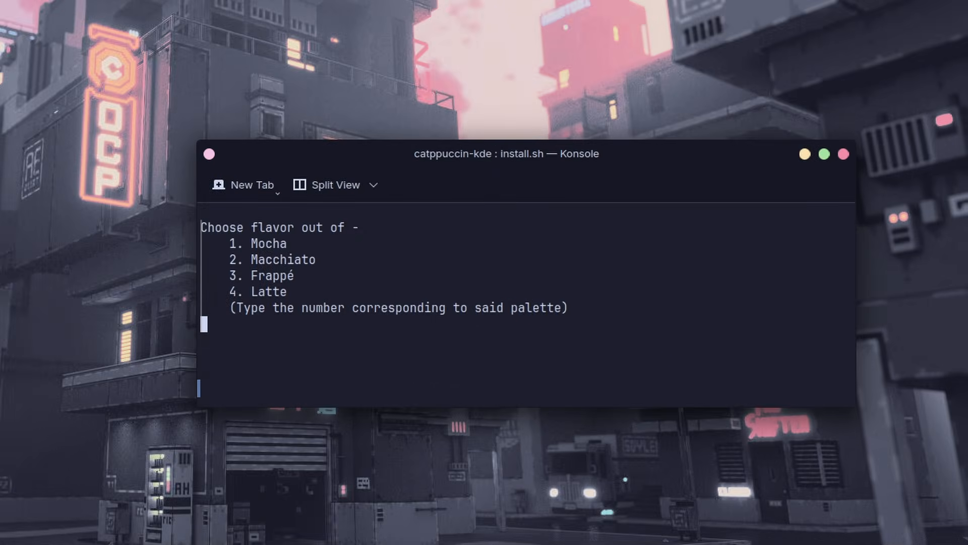
pyautogui.write('1')
pyautogui.press('Return')
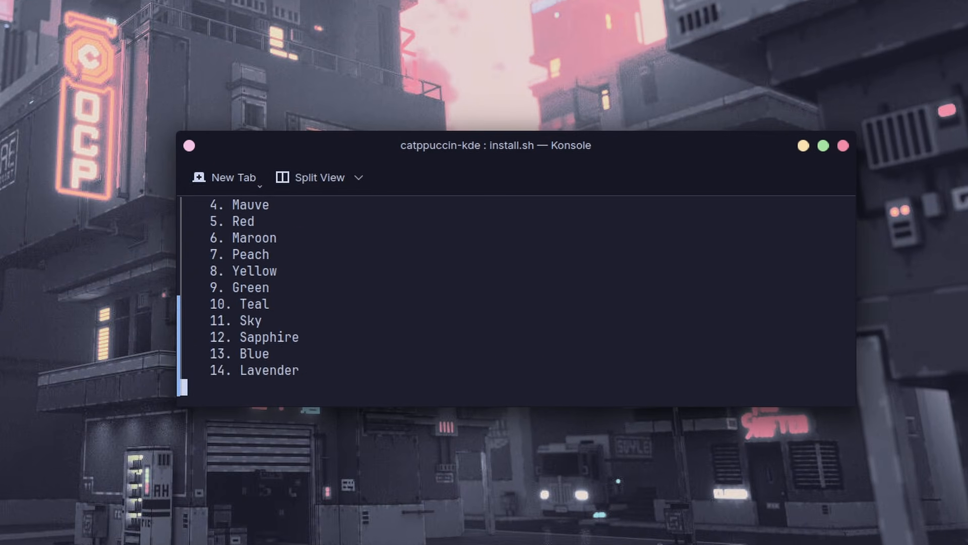
# Review the installer's accent list, then compare the Mocha and Macchiato color tables in the Catppuccin README in the browser.
pyautogui.scroll(2, 528, 331)
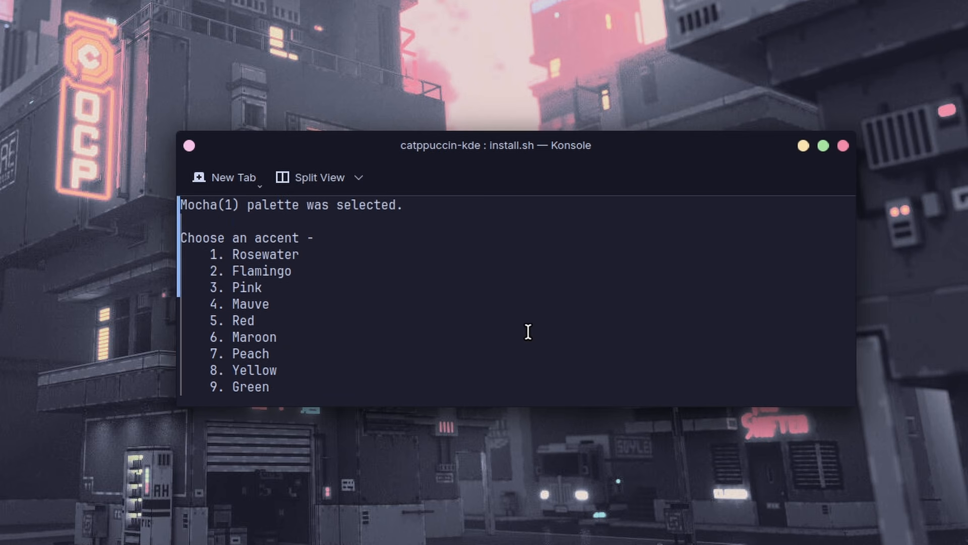
pyautogui.scroll(-1, 350, 246)
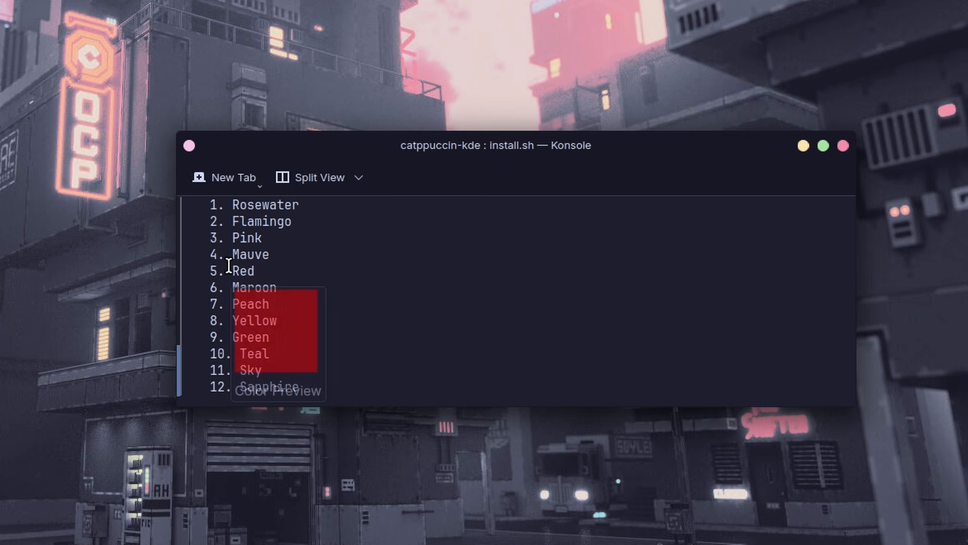
pyautogui.scroll(1, 186, 240)
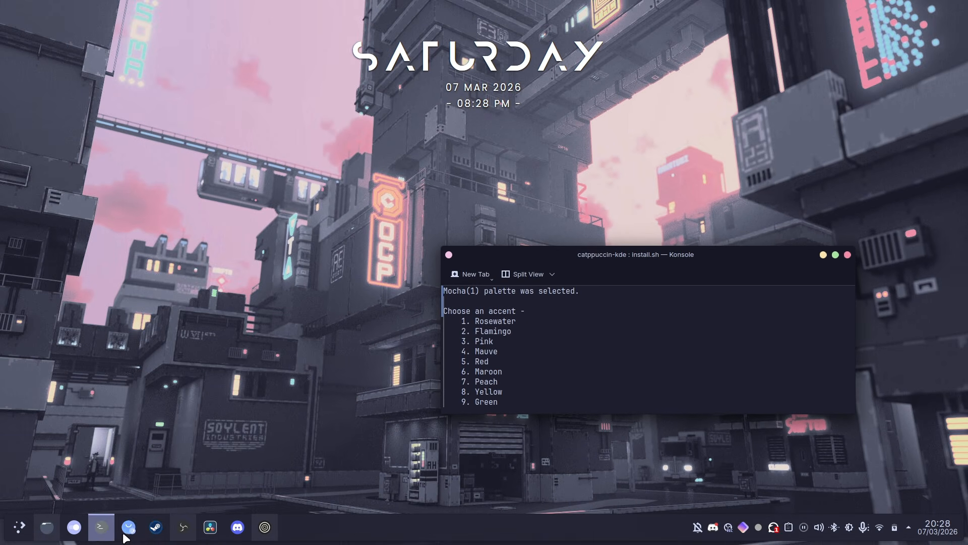
pyautogui.click(265, 531)
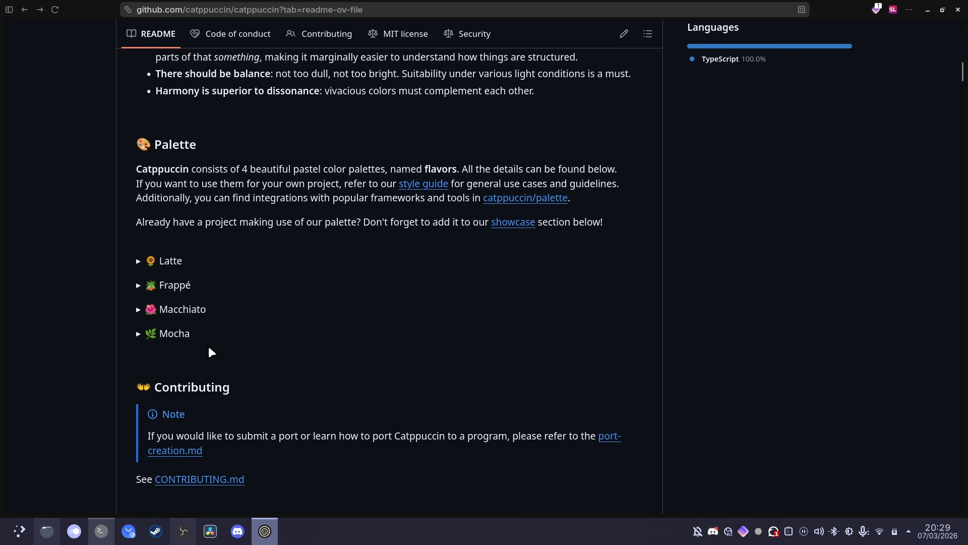
pyautogui.click(175, 334)
pyautogui.scroll(-3, 265, 339)
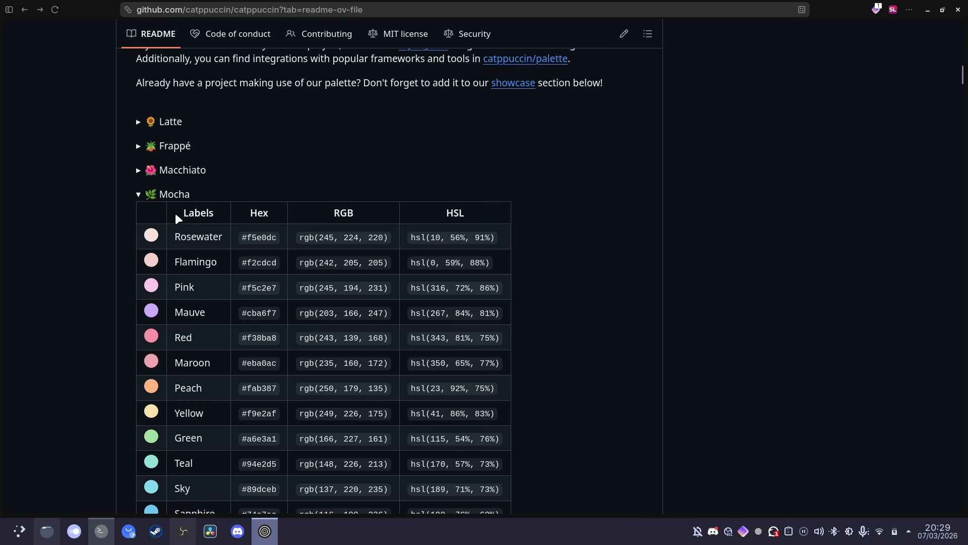
pyautogui.click(174, 170)
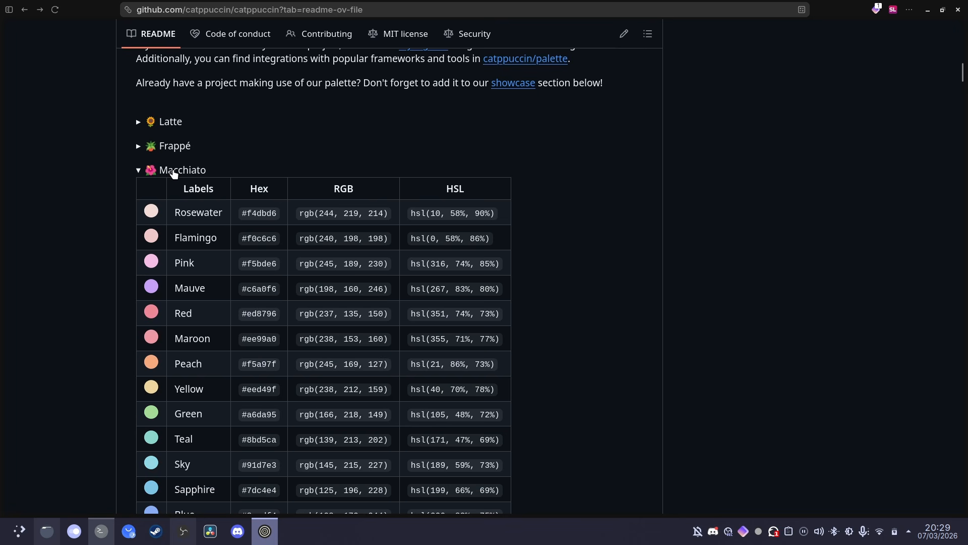
pyautogui.click(176, 171)
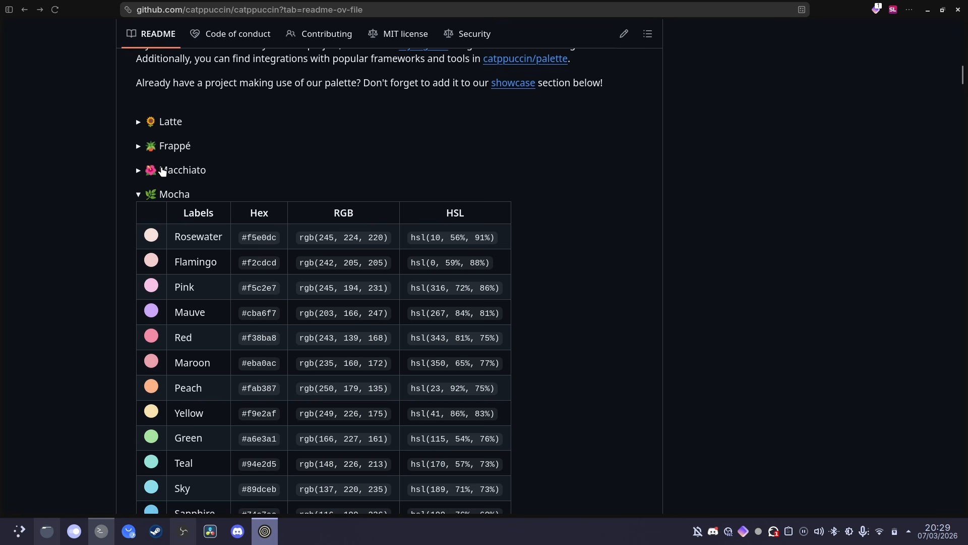
pyautogui.click(173, 171)
pyautogui.click(175, 171)
pyautogui.moveTo(360, 238); pyautogui.dragTo(346, 237)
pyautogui.click(187, 208)
pyautogui.scroll(-7, 213, 202)
pyautogui.scroll(8, 239, 283)
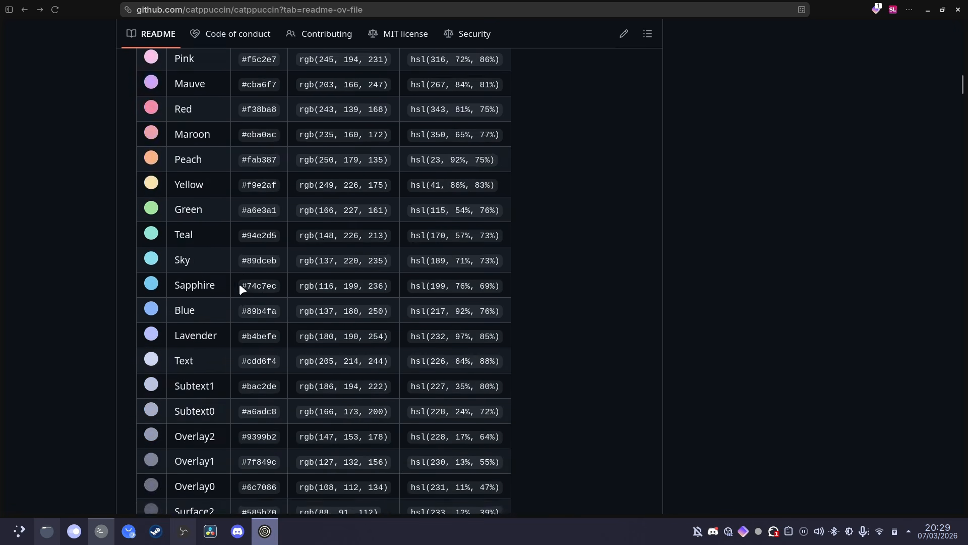
pyautogui.click(174, 263)
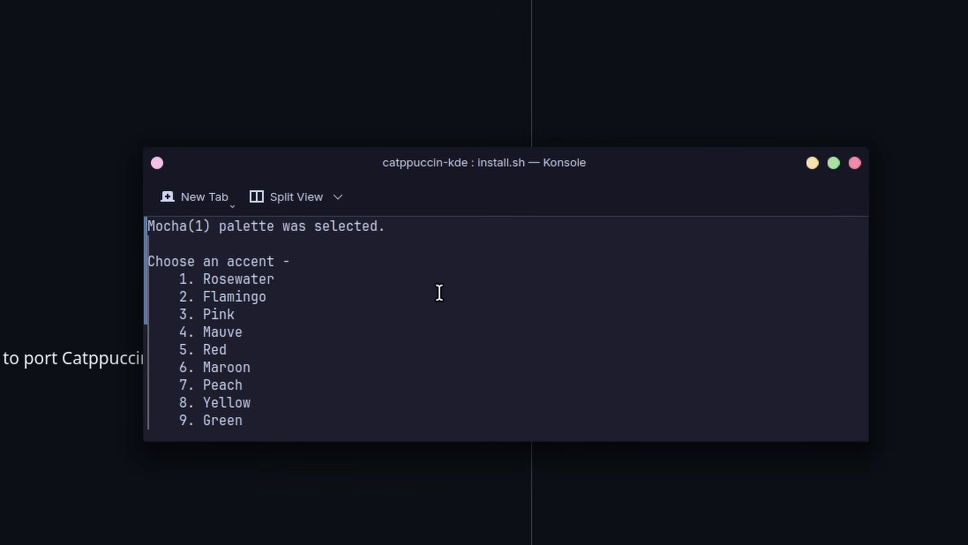
# Choose accent 14, Lavender, in the install script.
pyautogui.scroll(-2, 275, 277)
pyautogui.write('14')
pyautogui.press('Return')
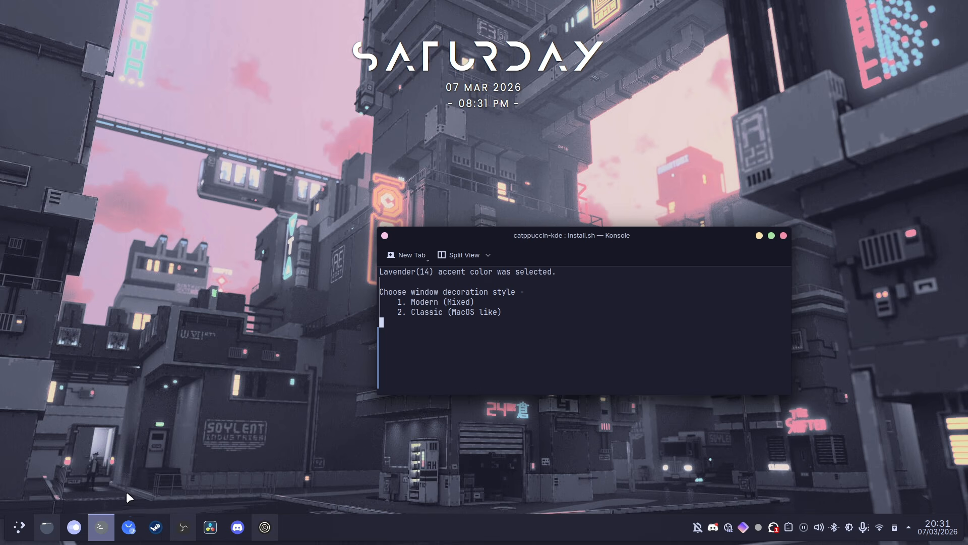
# Check the Catppuccin KDE README previews in the browser and choose window decoration style 2, Classic (MacOS like), in the install script.
pyautogui.click(266, 528)
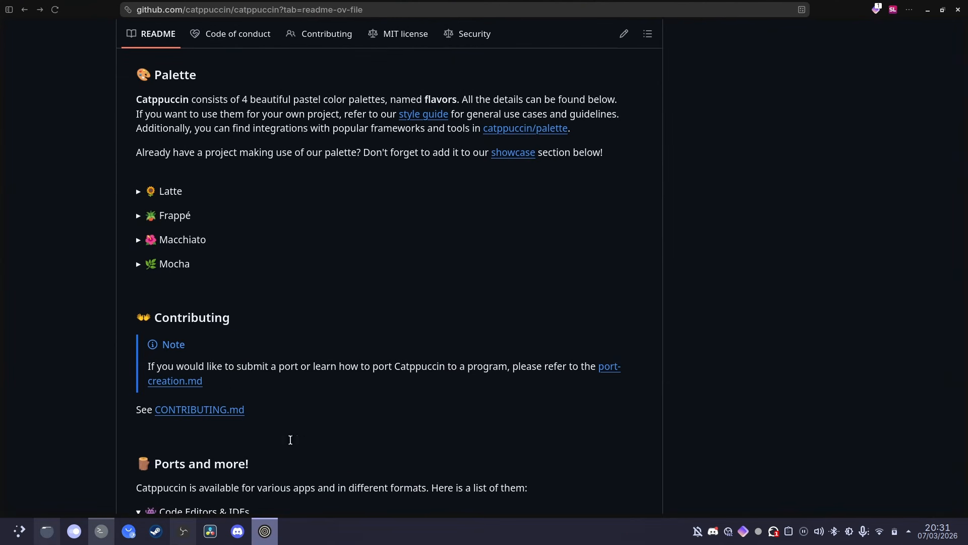
pyautogui.scroll(-10, 333, 347)
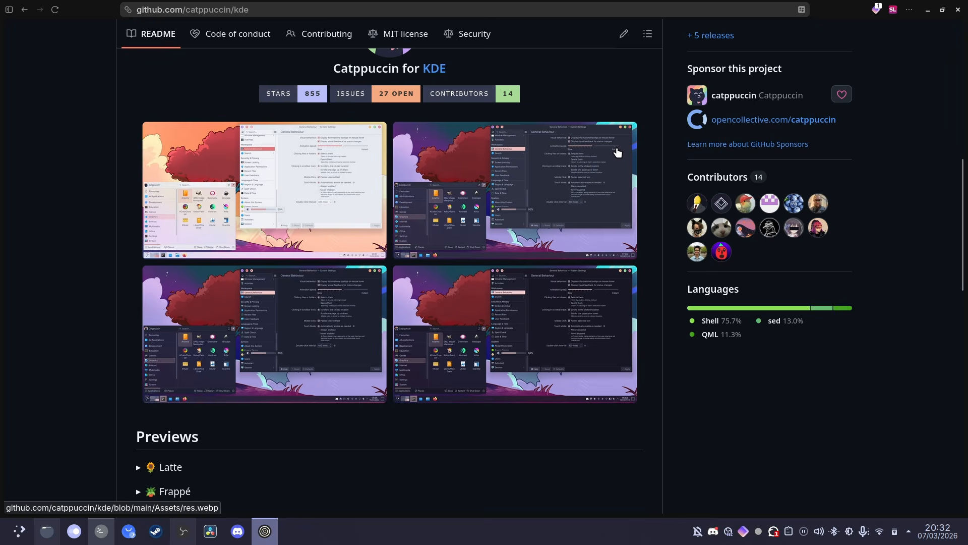
pyautogui.click(618, 149)
pyautogui.scroll(-1, 593, 217)
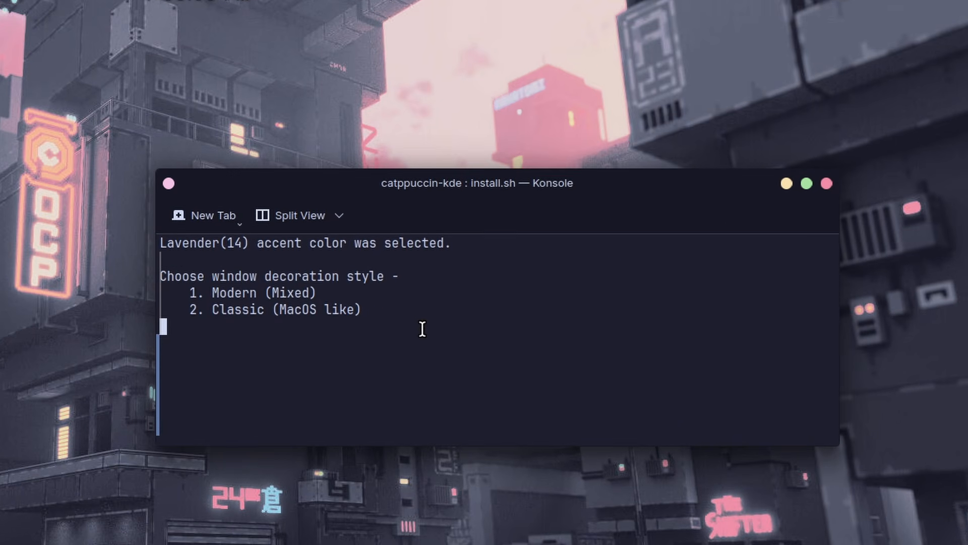
pyautogui.write('2')
pyautogui.press('Return')
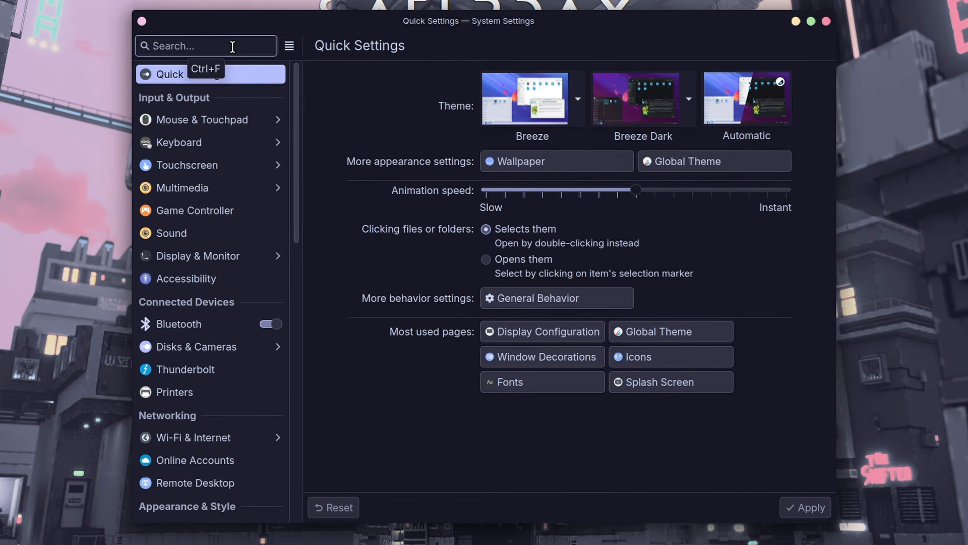
# Search System Settings for "themes".
pyautogui.write('the')
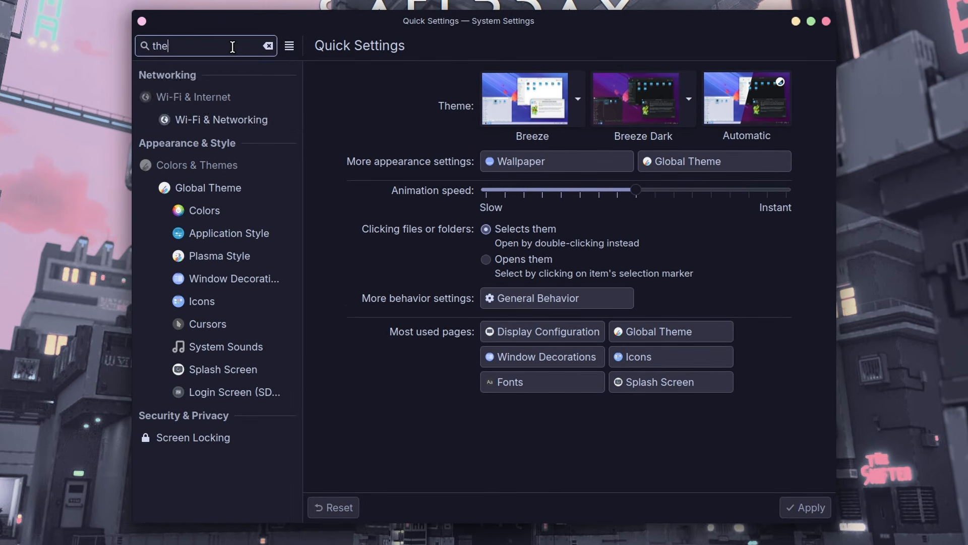
pyautogui.write('mes')
pyautogui.press('Return')
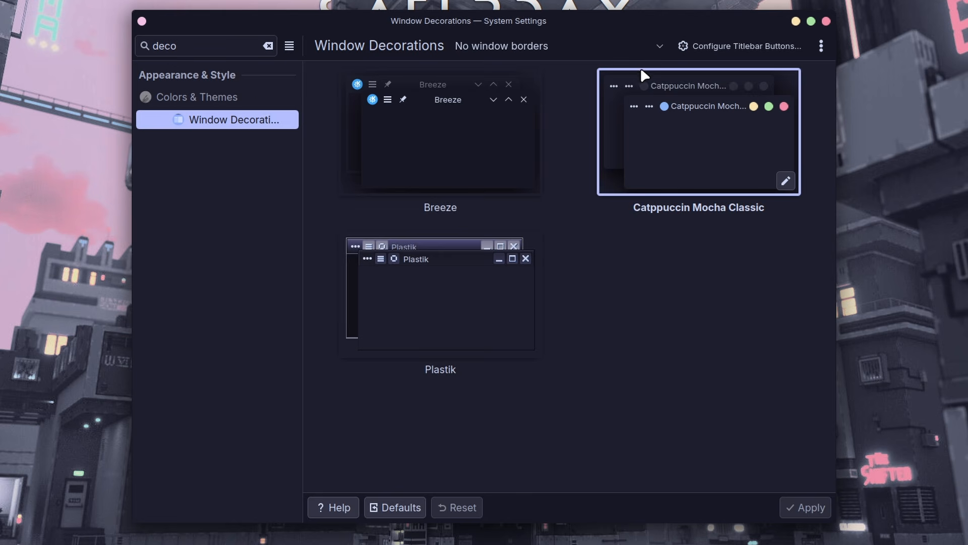
# Open the button size settings of the Catppuccin Mocha Classic window decoration and close them without changes.
pyautogui.click(785, 179)
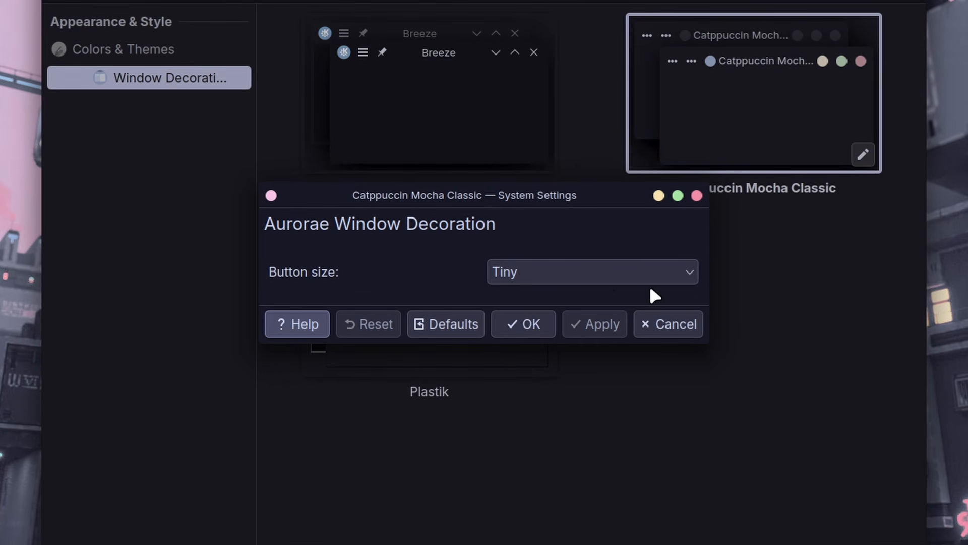
pyautogui.click(668, 324)
pyautogui.click(551, 80)
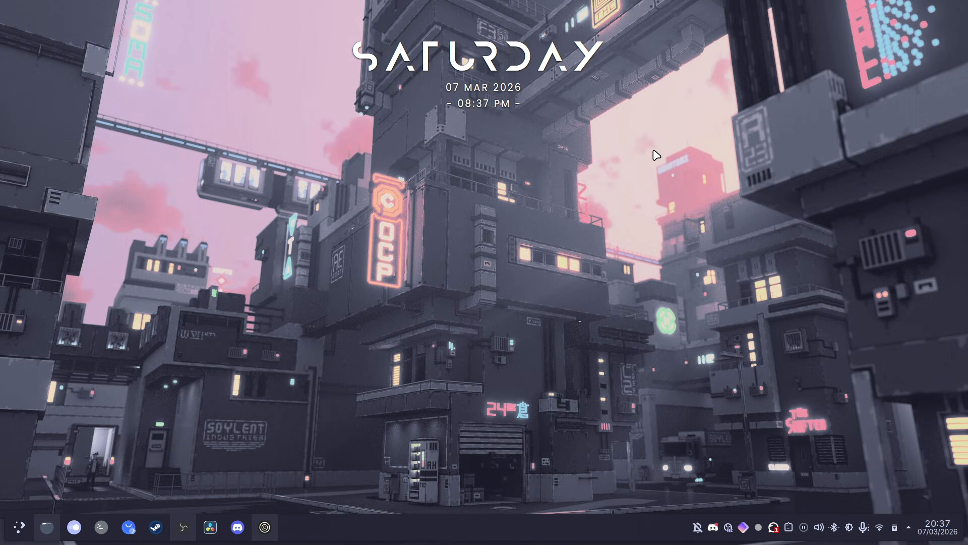
# Search System Settings for "icons", open the Icons page and bring up the downloadable icon themes.
pyautogui.click(265, 527)
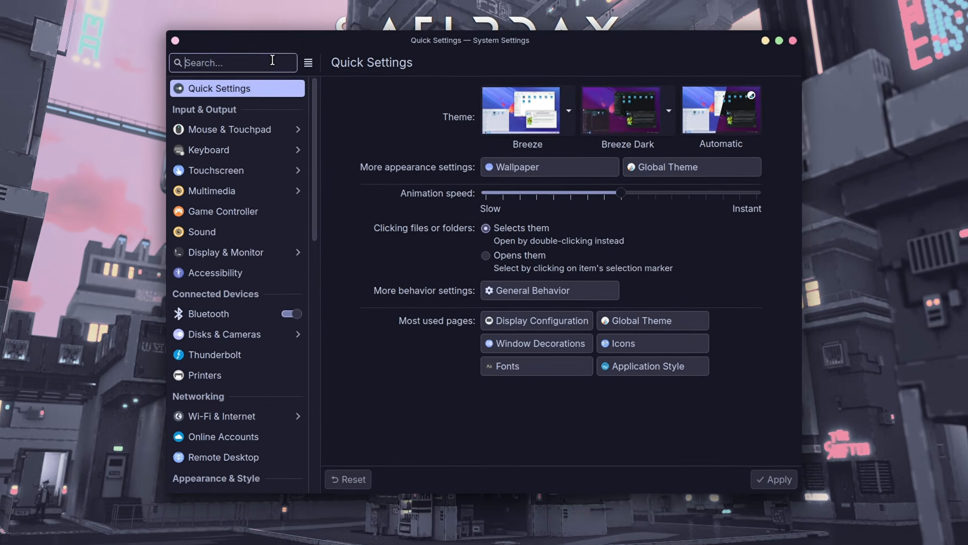
pyautogui.write('icons')
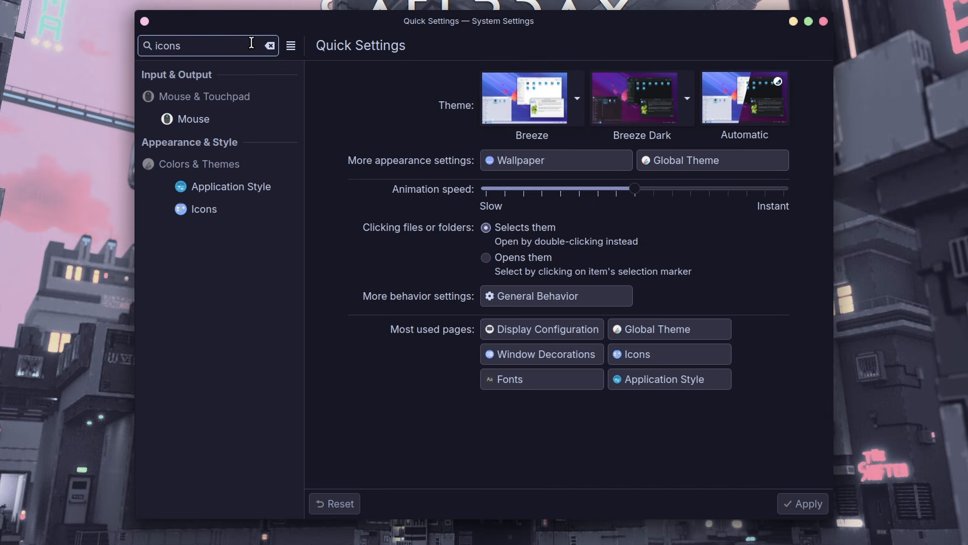
pyautogui.click(259, 207)
pyautogui.click(795, 46)
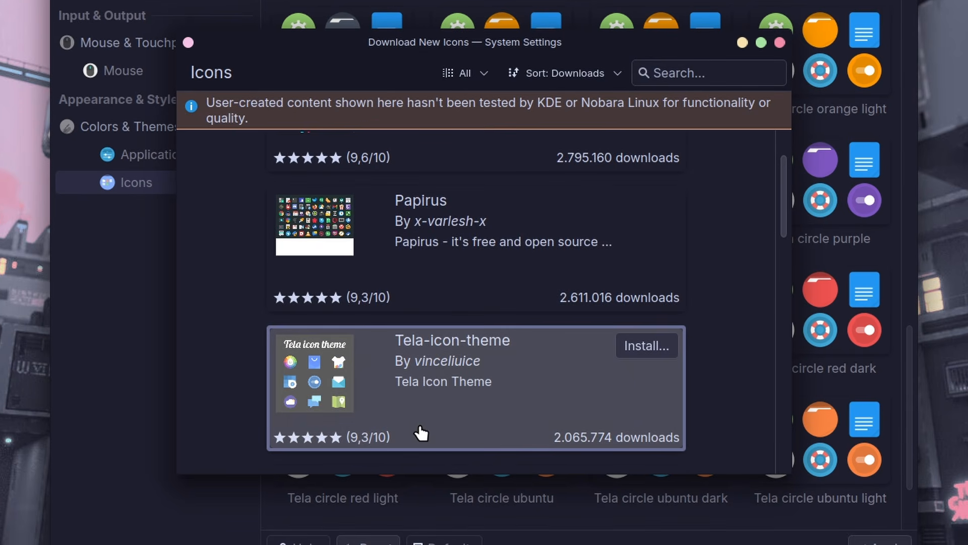
# Open the Tela-icon-theme entry and examine its list of installation options.
pyautogui.click(578, 362)
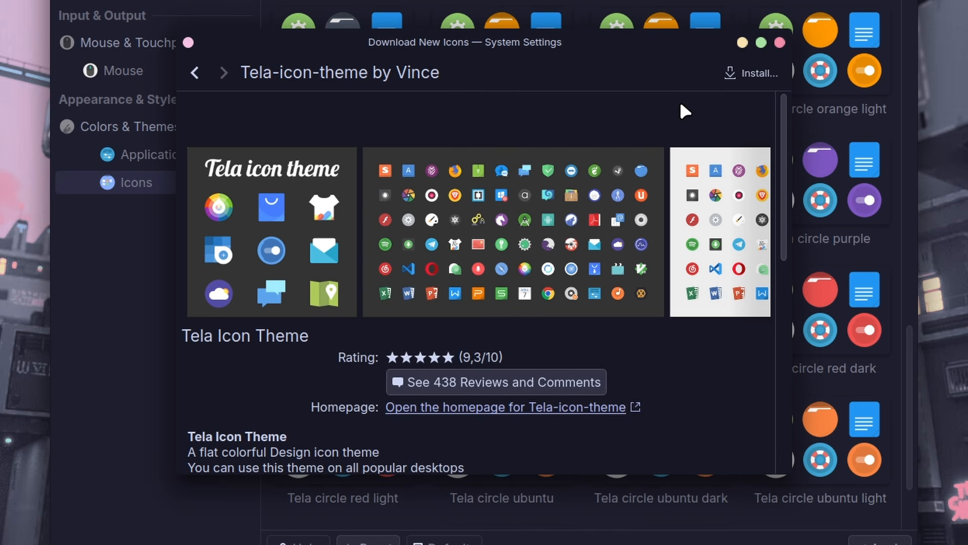
pyautogui.click(752, 73)
pyautogui.scroll(-3, 423, 259)
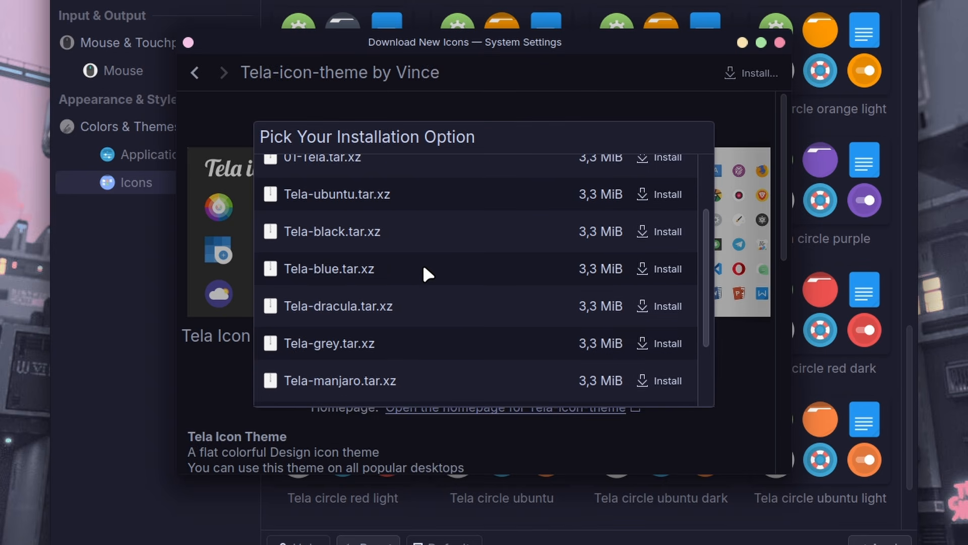
pyautogui.scroll(3, 414, 278)
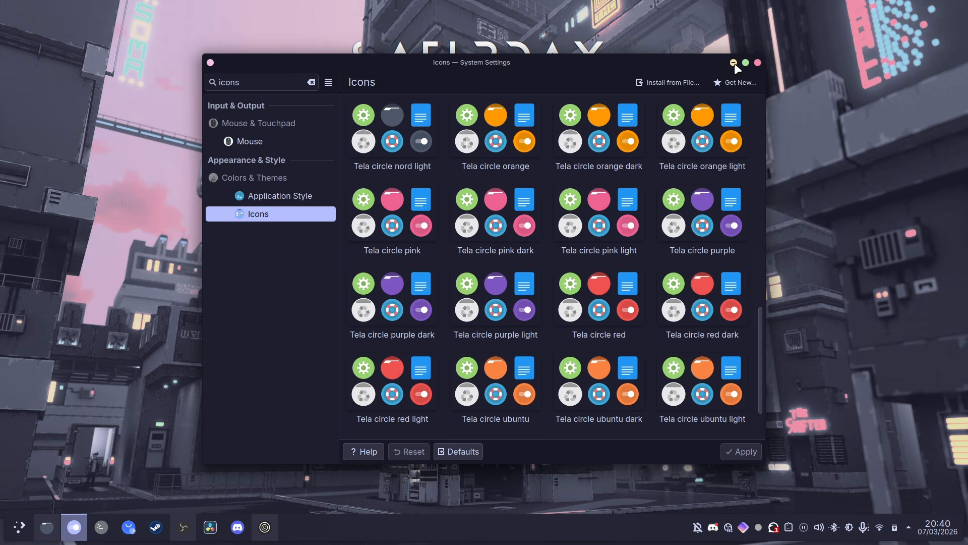
# Switch to the browser and compare the Tela-circle-icon-theme and Tela-icon-theme repositories on GitHub.
pyautogui.click(733, 62)
pyautogui.click(265, 527)
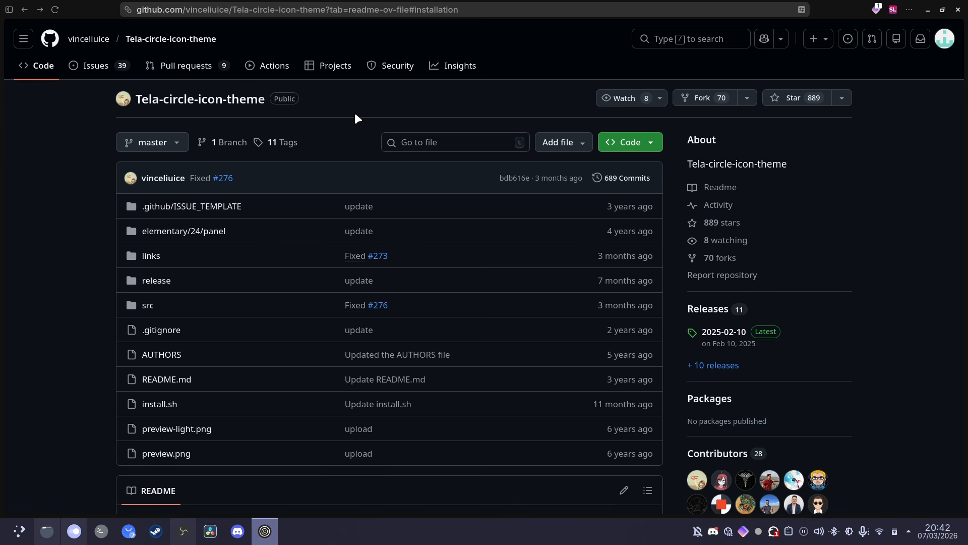
pyautogui.click(101, 41)
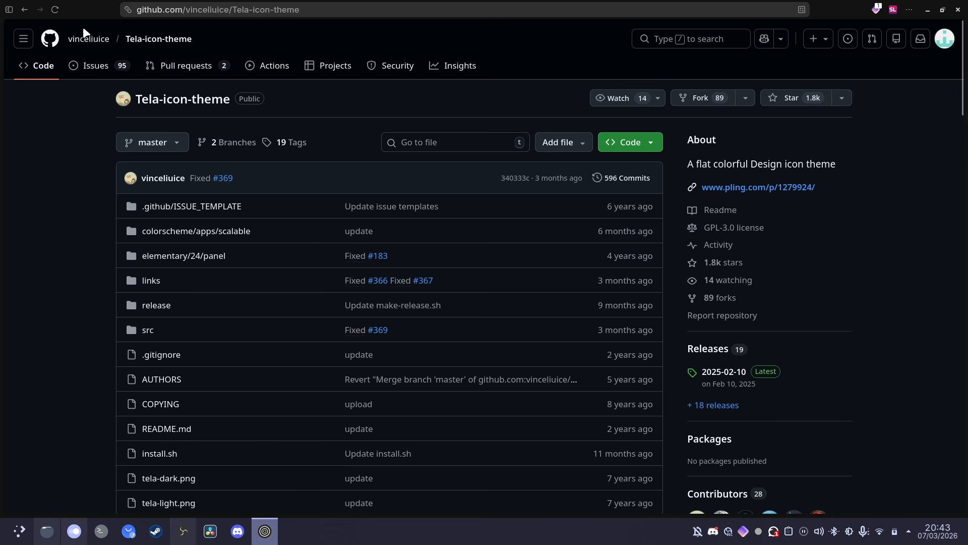
pyautogui.hotkey('alt', 'Left')
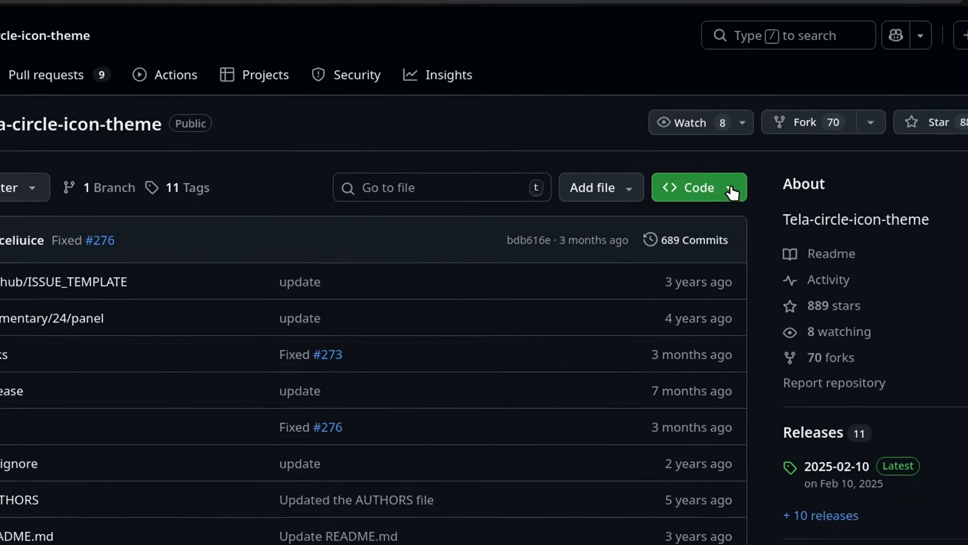
# Copy the HTTPS clone URL of the Tela-circle-icon-theme repository and try to run it in a new Konsole window.
pyautogui.click(649, 143)
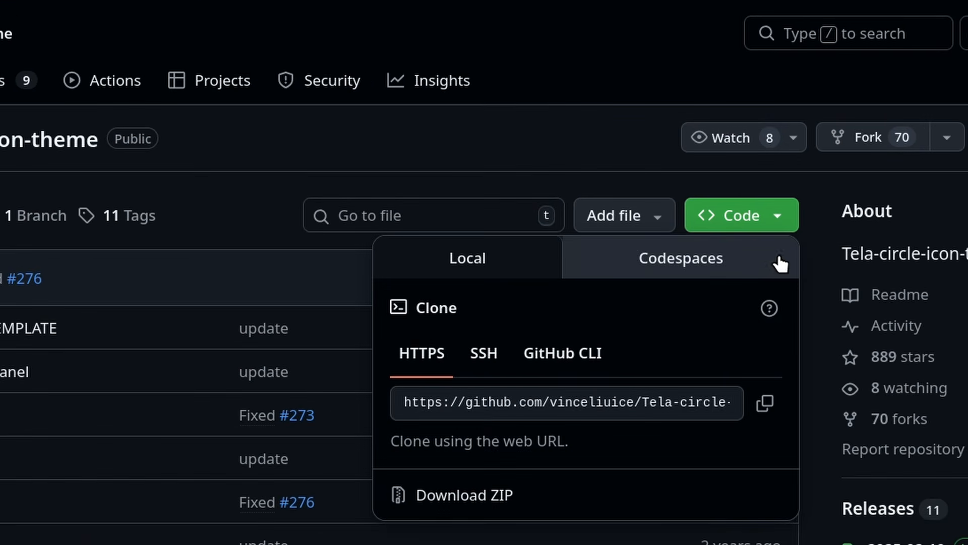
pyautogui.click(762, 403)
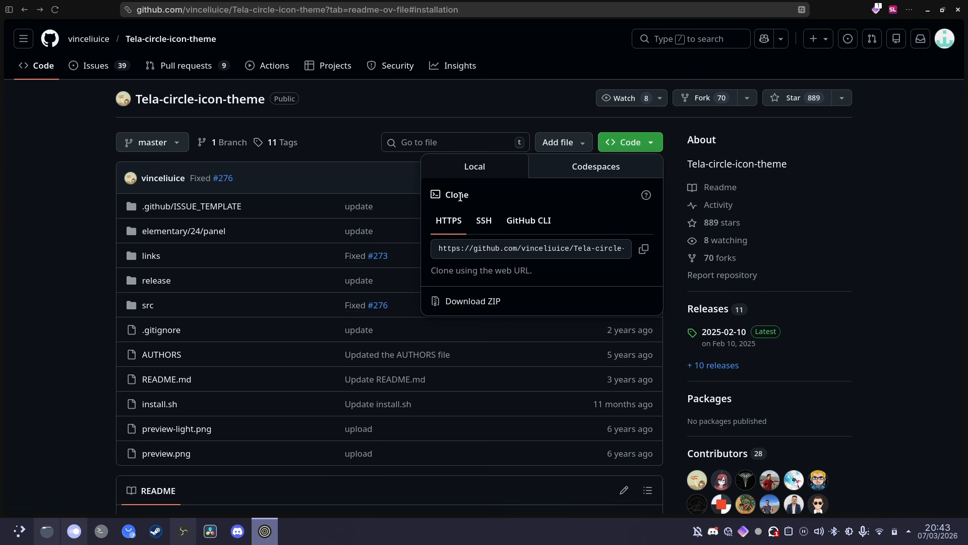
pyautogui.hotkey('ctrl', 'alt', 't')
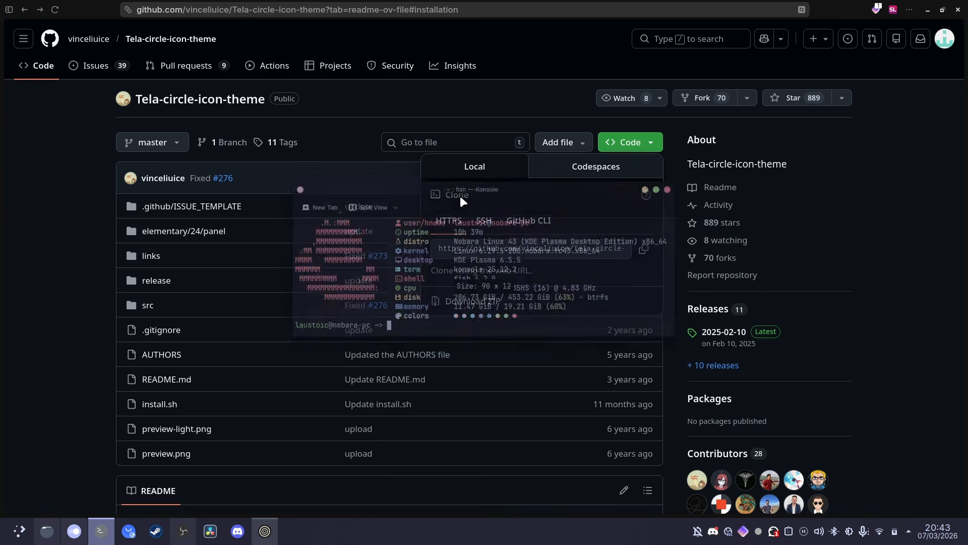
pyautogui.moveTo(460, 196); pyautogui.dragTo(550, 212)
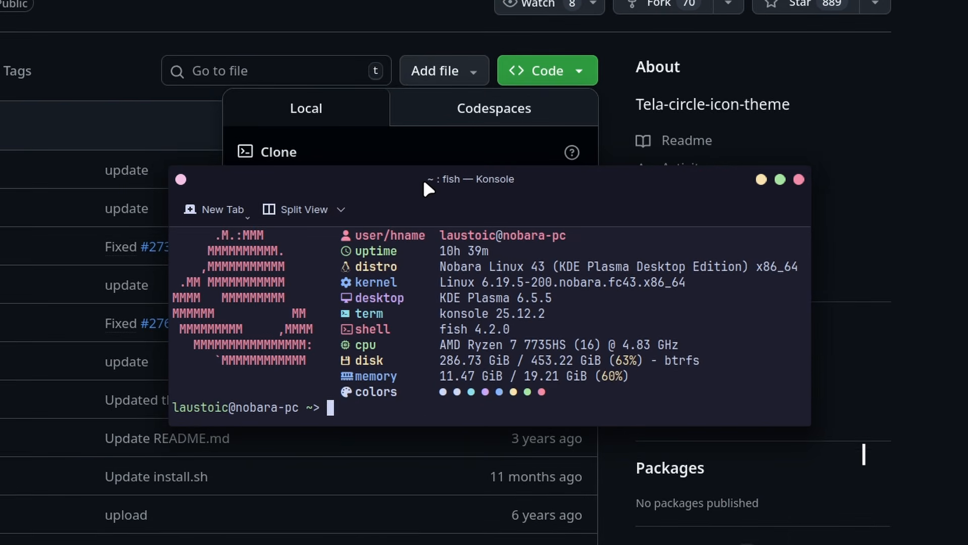
pyautogui.hotkey('ctrl', 'shift', 'v')
pyautogui.press('Return')
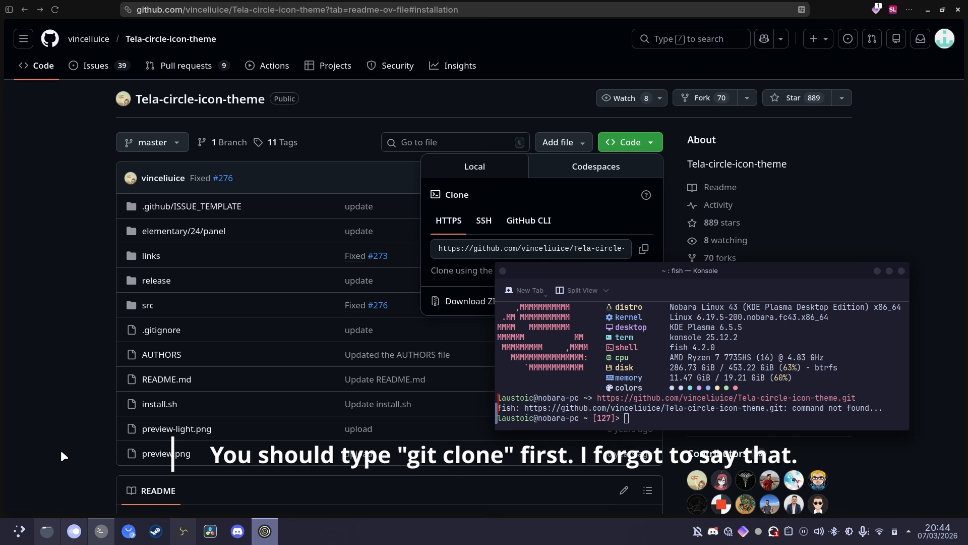
# Switch to Dolphin and copy the location of the Tela-circle-icon-theme folder in Home.
pyautogui.click(82, 422)
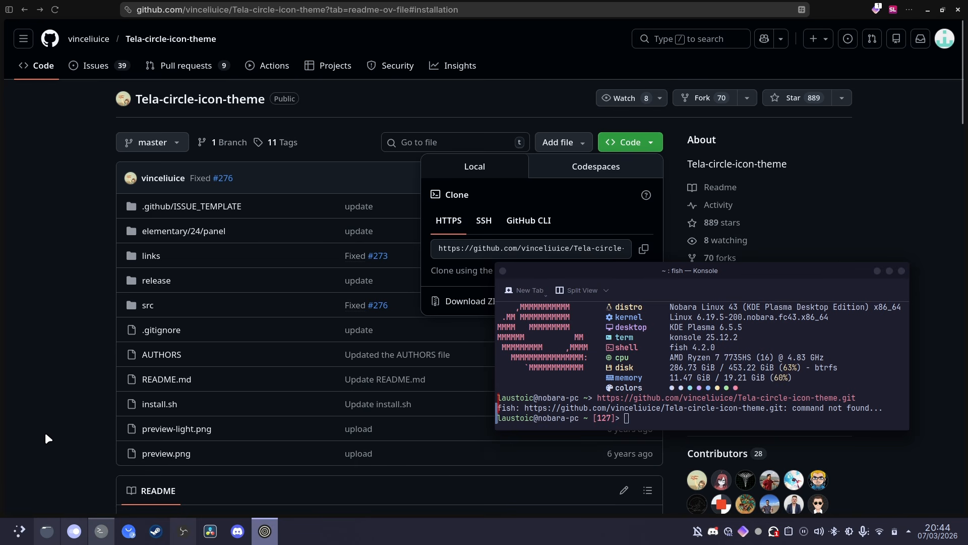
pyautogui.click(47, 531)
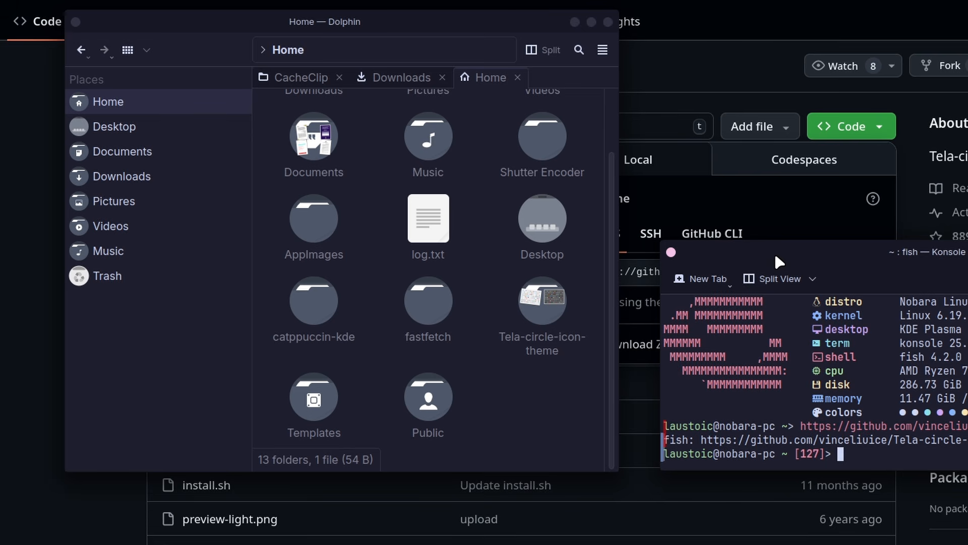
pyautogui.click(543, 315)
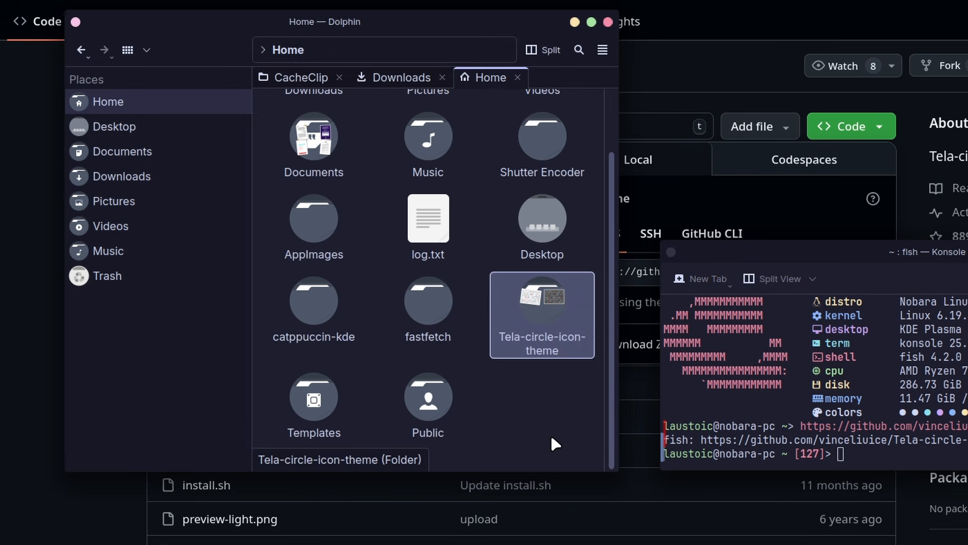
pyautogui.rightClick(544, 321)
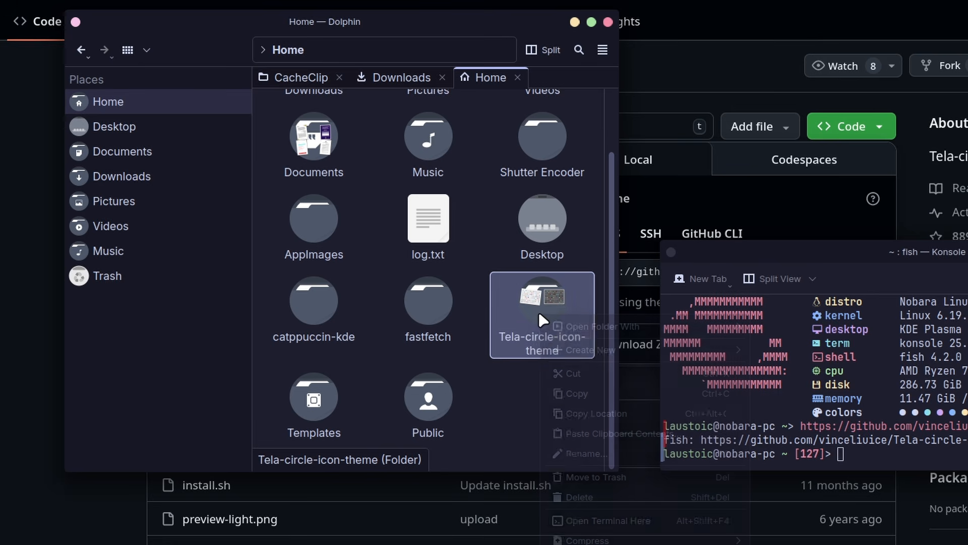
pyautogui.click(585, 414)
# Change the Konsole working directory to the copied Tela-circle-icon-theme folder path with cd.
pyautogui.write('cd')
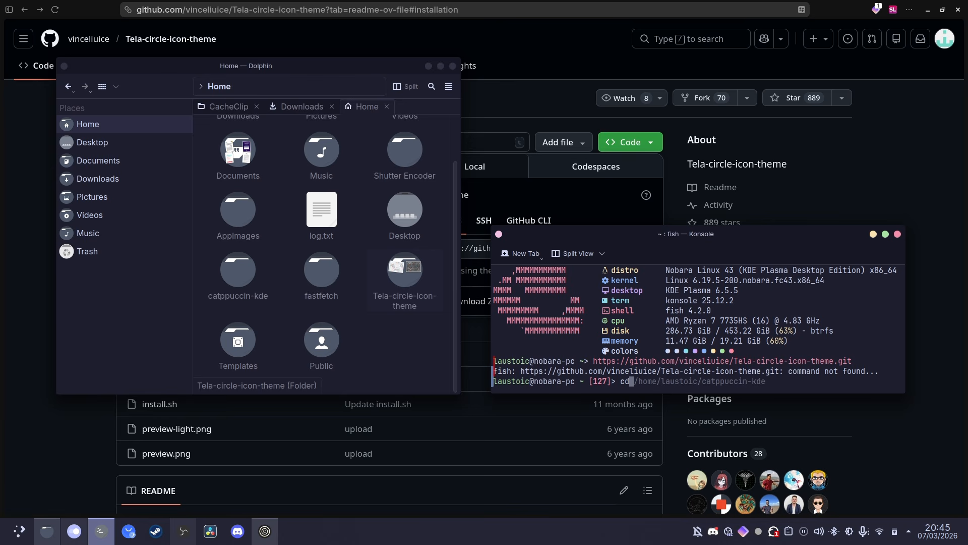
pyautogui.hotkey('ctrl', 'shift', 'v')
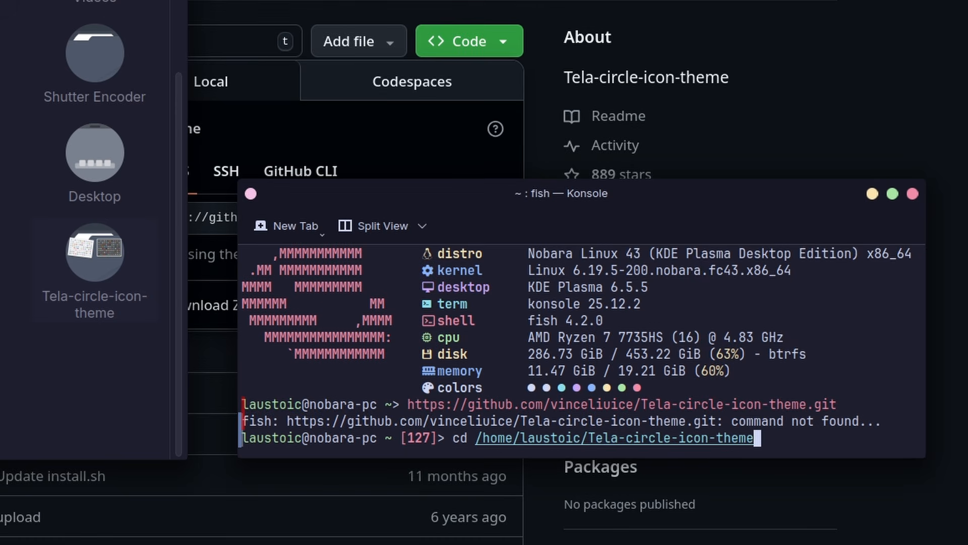
pyautogui.press('Return')
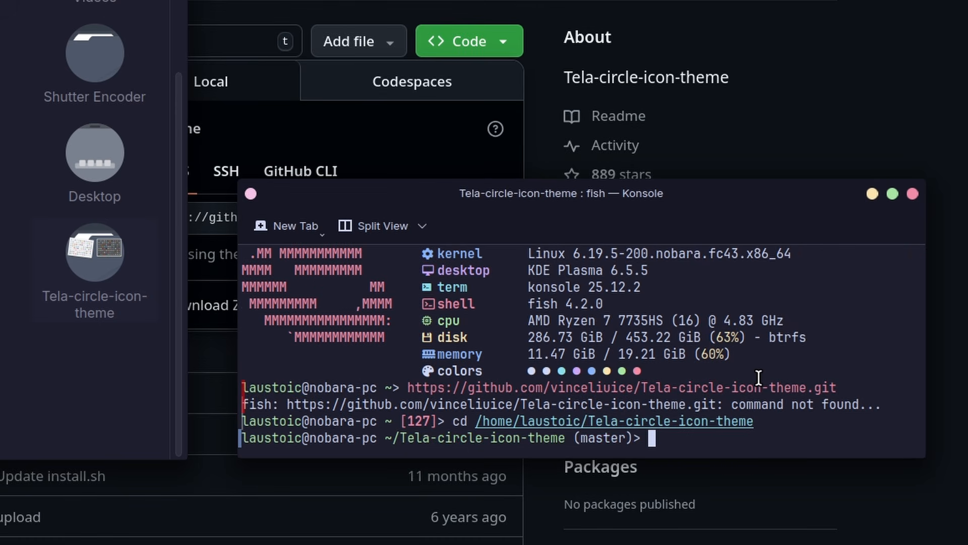
# Run ./install.sh in the Tela-circle-icon-theme folder to install the icon theme's normal version.
pyautogui.write('./insta')
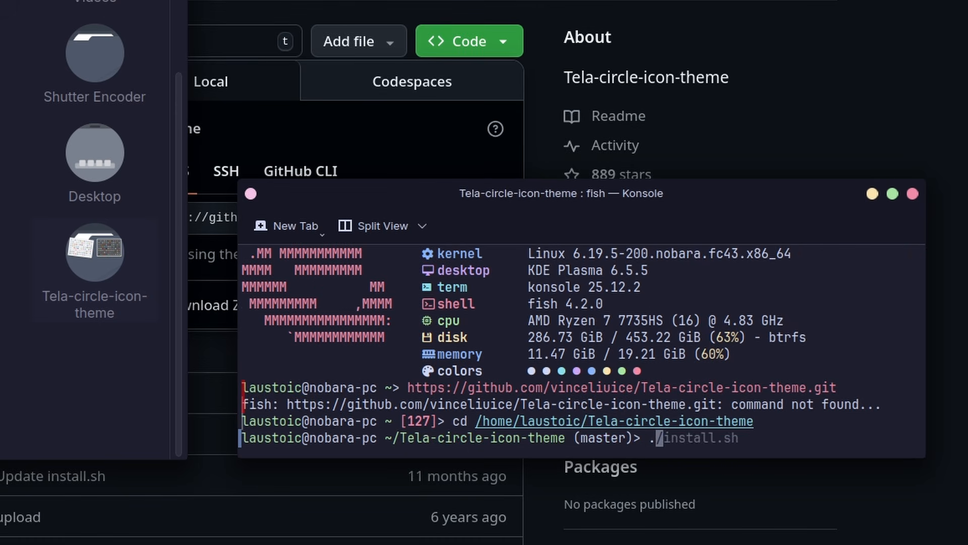
pyautogui.write('ll')
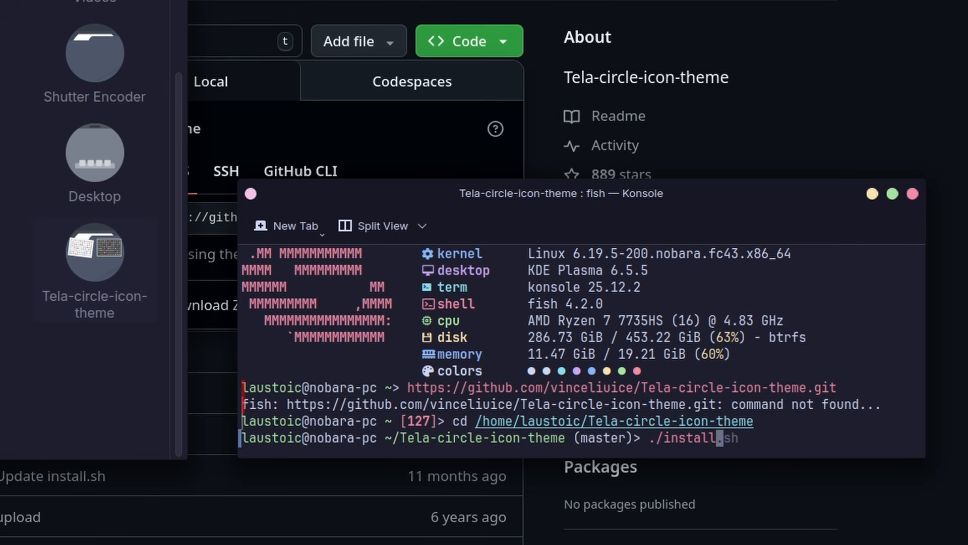
pyautogui.write('.sh')
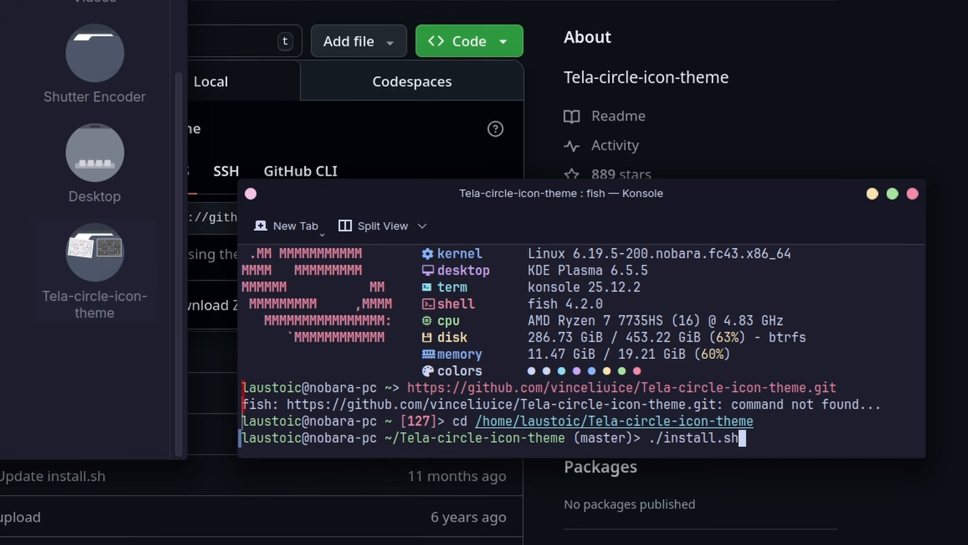
pyautogui.press('Return')
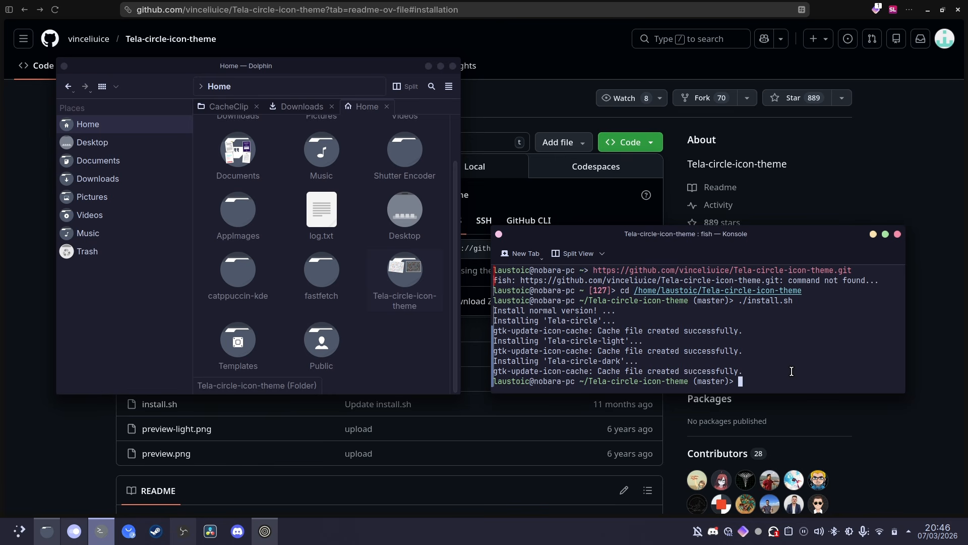
# Run ./install.sh -h in the Tela-circle-icon-theme folder and examine the -a and -c installation options.
pyautogui.write('./')
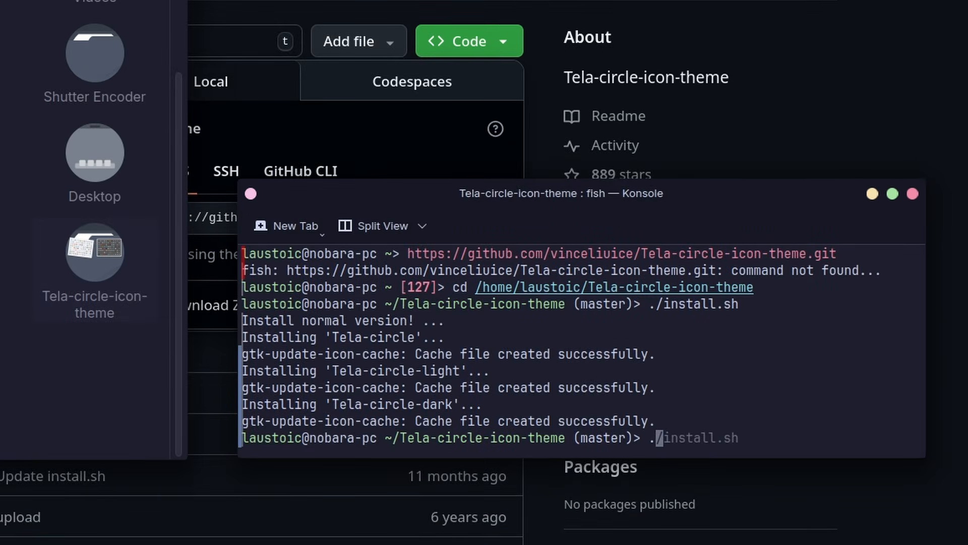
pyautogui.write('install.sh')
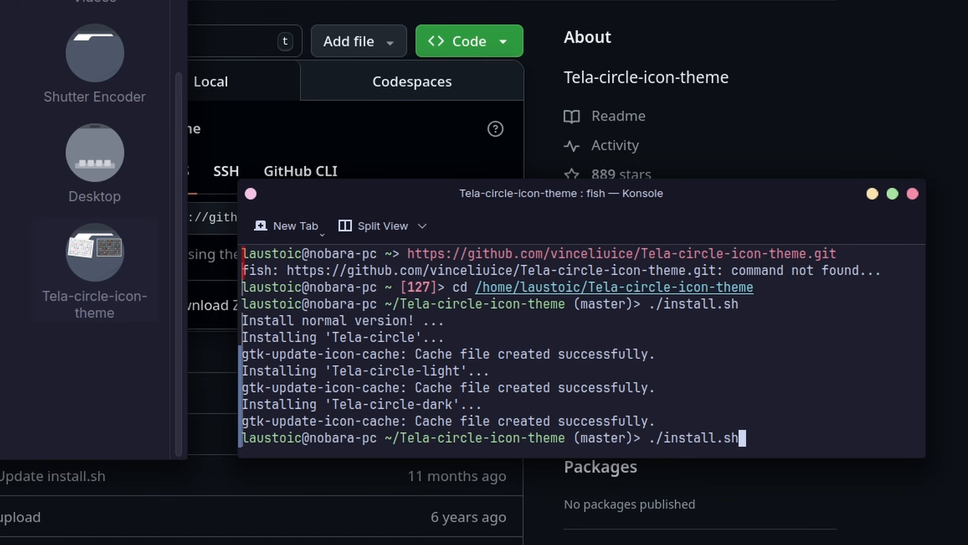
pyautogui.write(' -h')
pyautogui.press('Return')
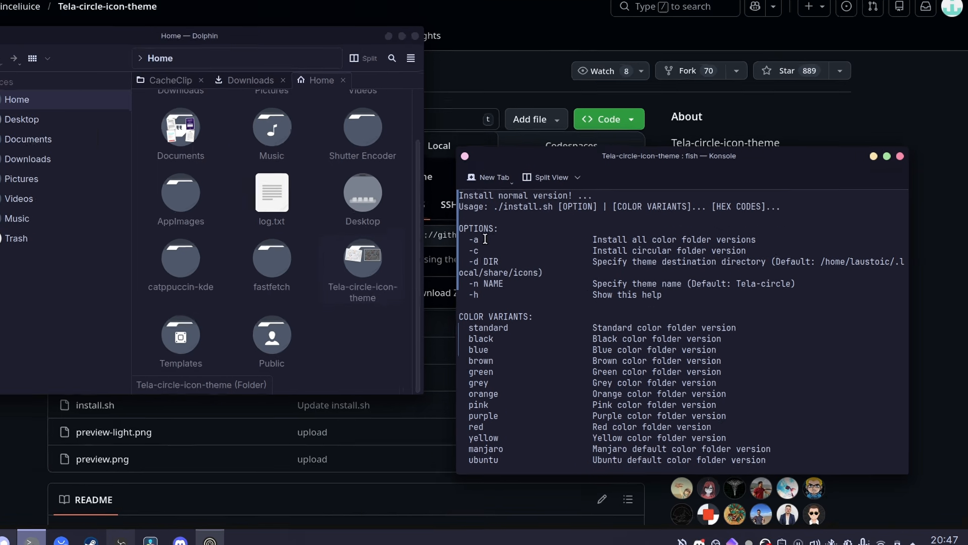
pyautogui.moveTo(516, 252); pyautogui.dragTo(499, 253)
pyautogui.click(342, 175)
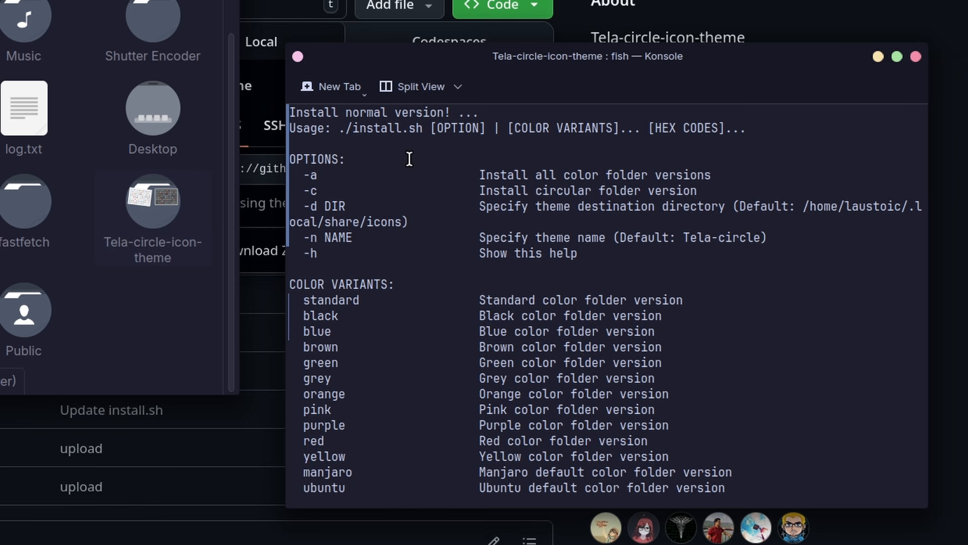
pyautogui.moveTo(318, 190); pyautogui.dragTo(300, 190)
pyautogui.click(337, 189)
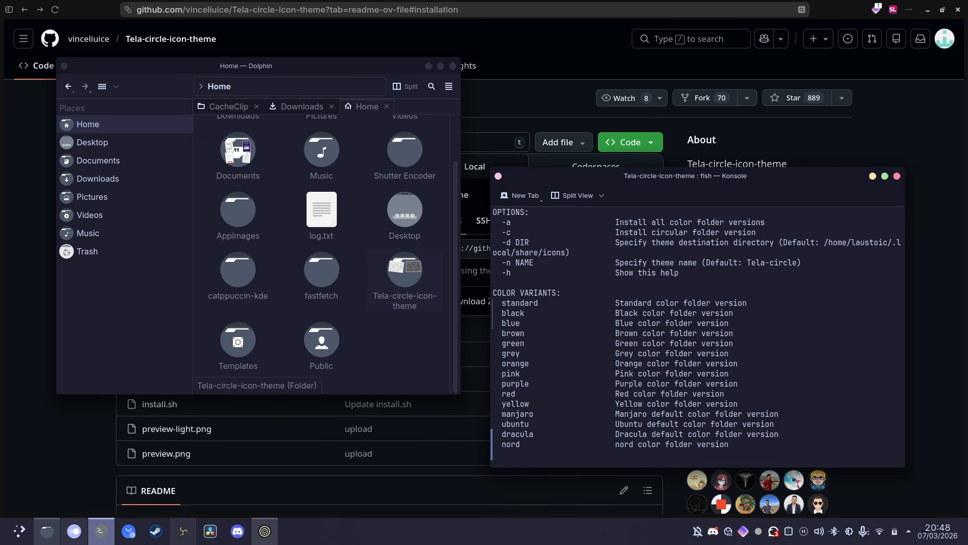
# Run ./install.sh -a -c to install all color folder versions of the icon theme in the circular folder style.
pyautogui.scroll(-2, 696, 328)
pyautogui.write('./')
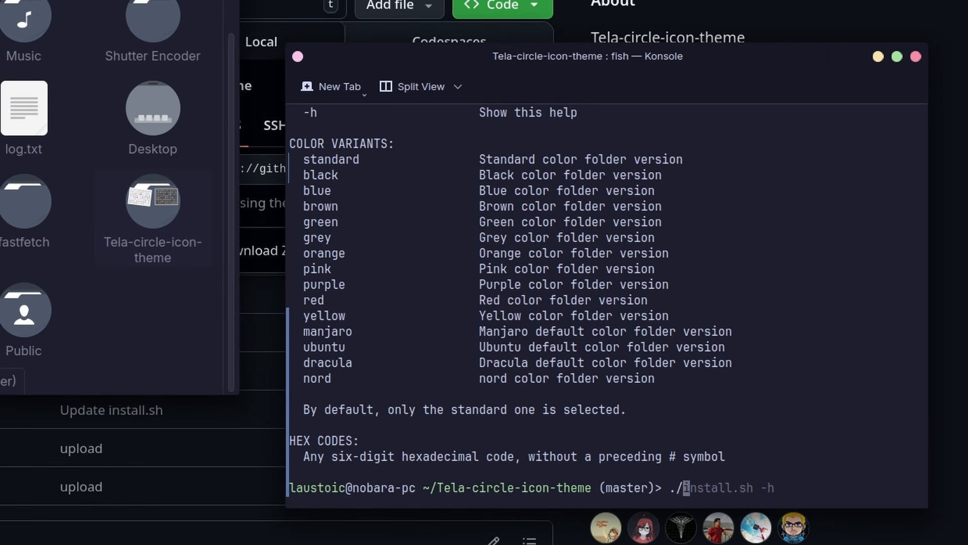
pyautogui.press('Right')
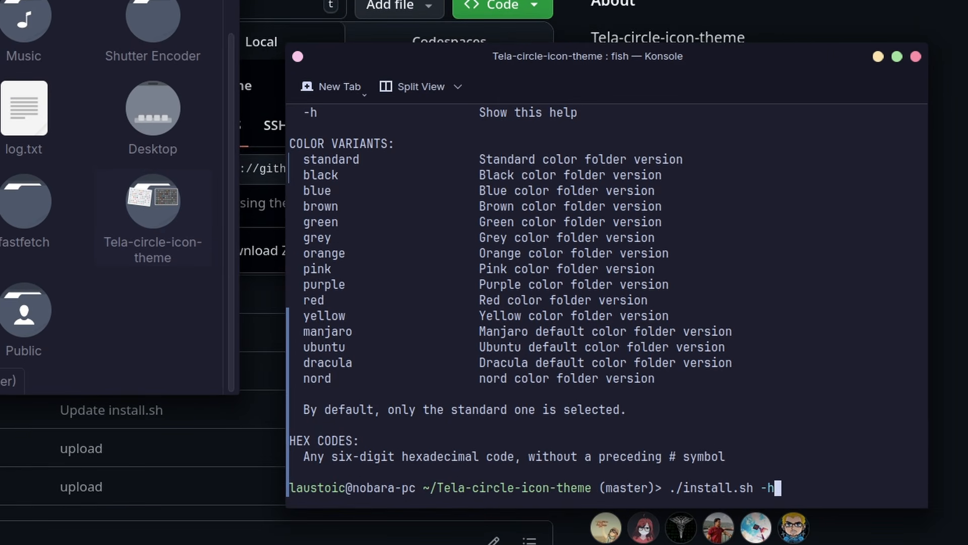
pyautogui.press('BackSpace')
pyautogui.write('a -c')
pyautogui.press('Return')
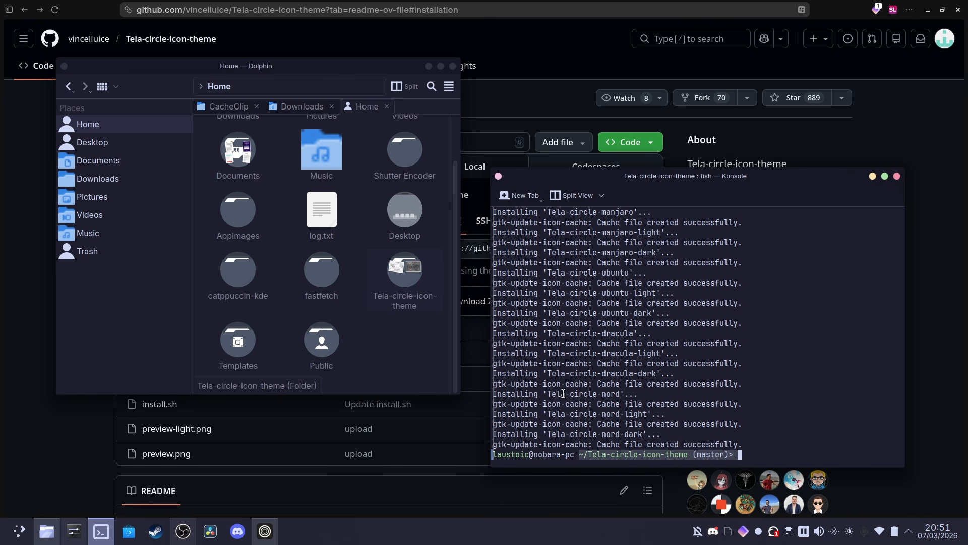
# Switch to the Icons page of System Settings and apply the Tela circle nord dark icon theme.
pyautogui.click(74, 530)
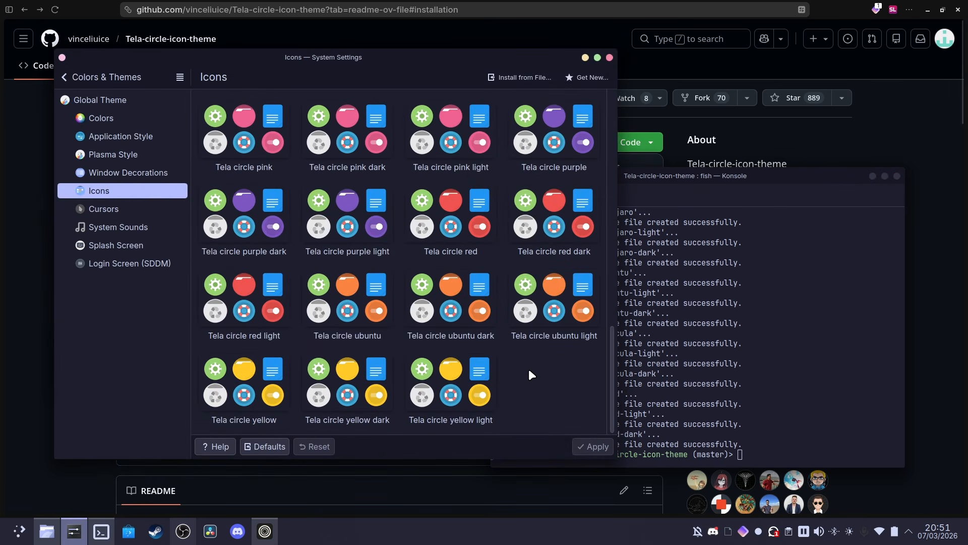
pyautogui.scroll(2, 528, 378)
pyautogui.scroll(3, 479, 212)
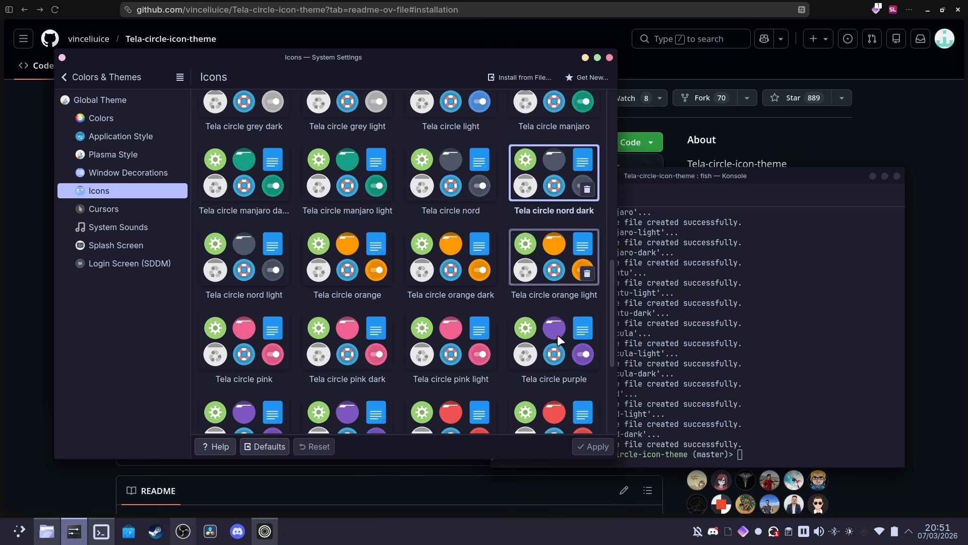
pyautogui.click(587, 447)
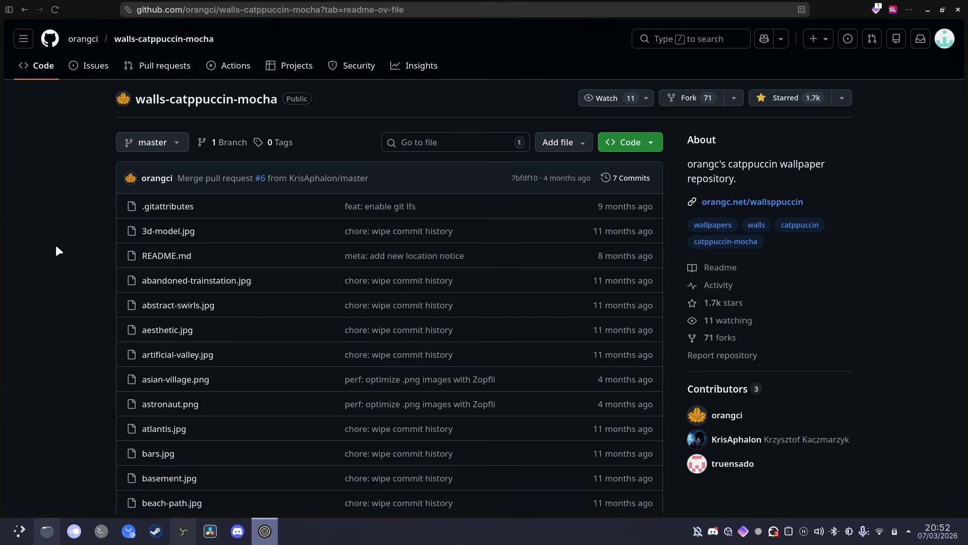
# Examine the wallpaper previews in the walls-catppuccin-mocha README on GitHub and view foggy-city.jpg at full size.
pyautogui.scroll(-20, 709, 228)
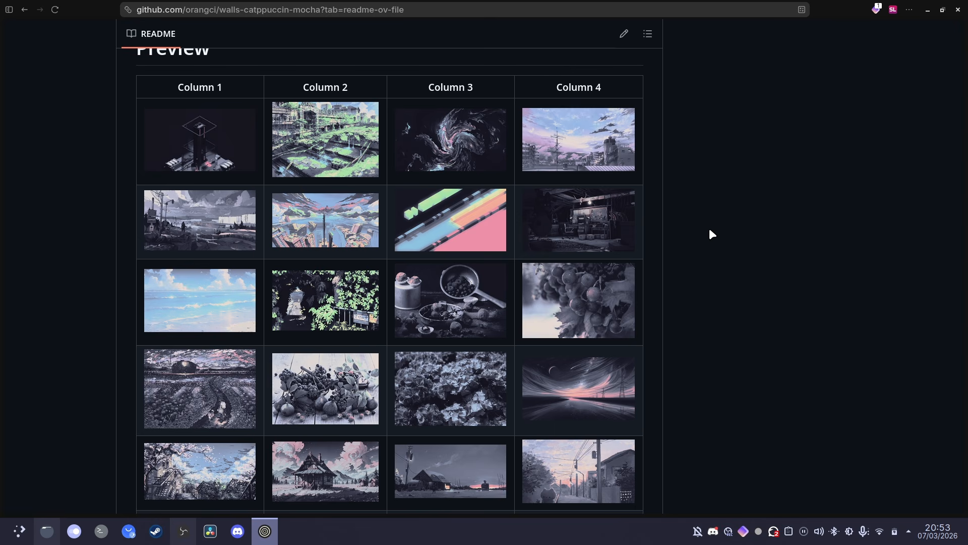
pyautogui.scroll(-3, 709, 229)
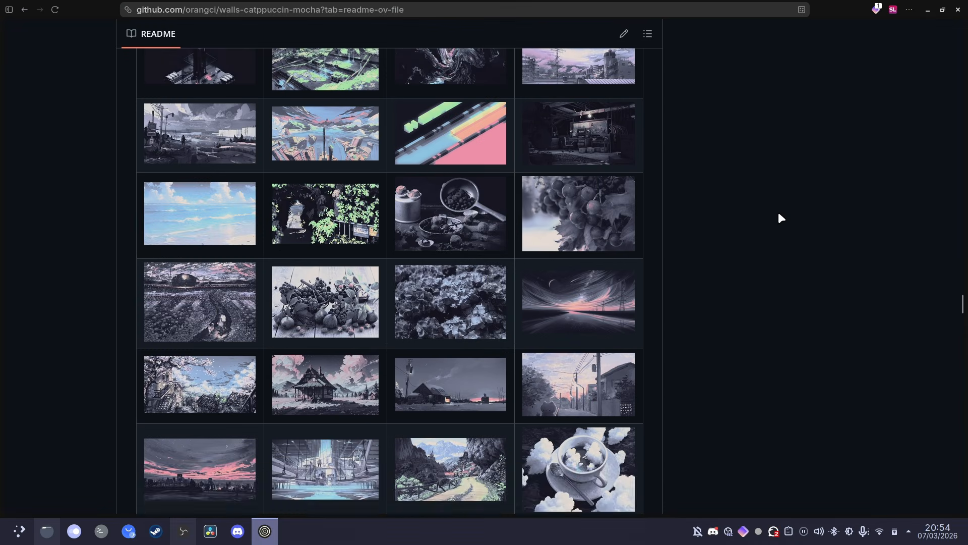
pyautogui.scroll(1, 779, 213)
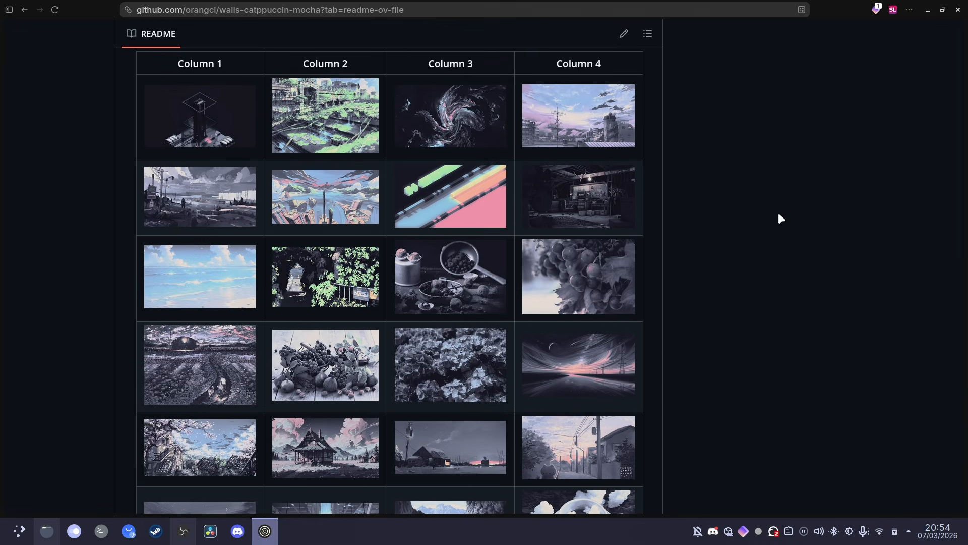
pyautogui.scroll(-3, 779, 218)
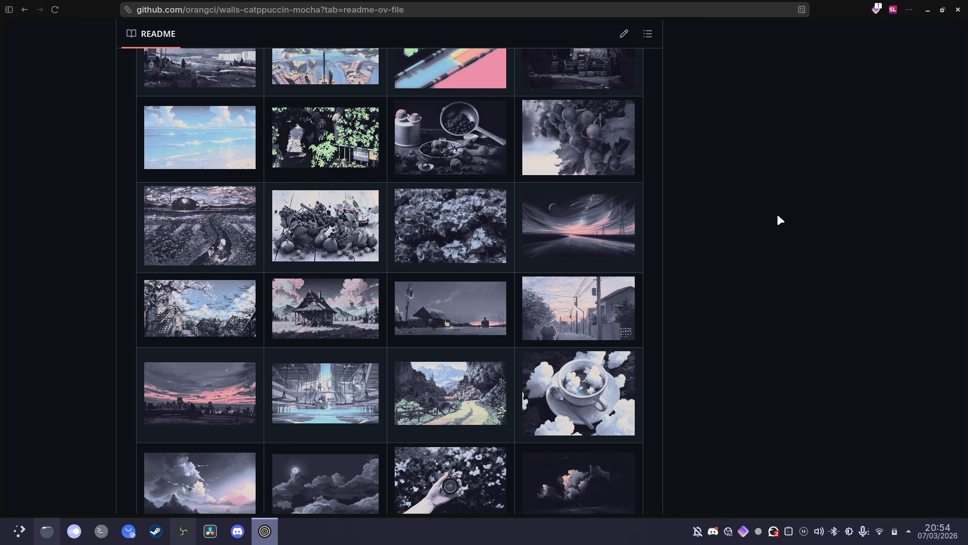
pyautogui.scroll(-10, 781, 220)
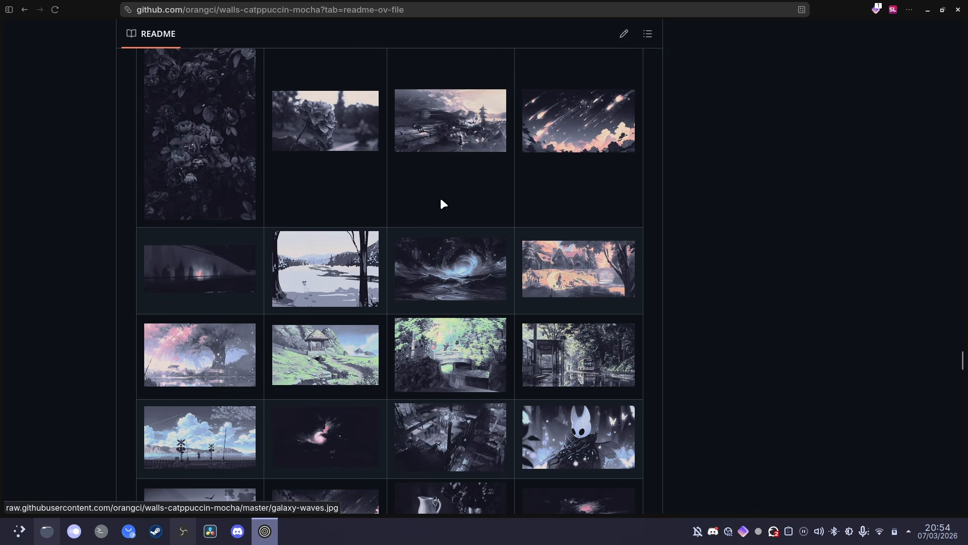
pyautogui.click(198, 268)
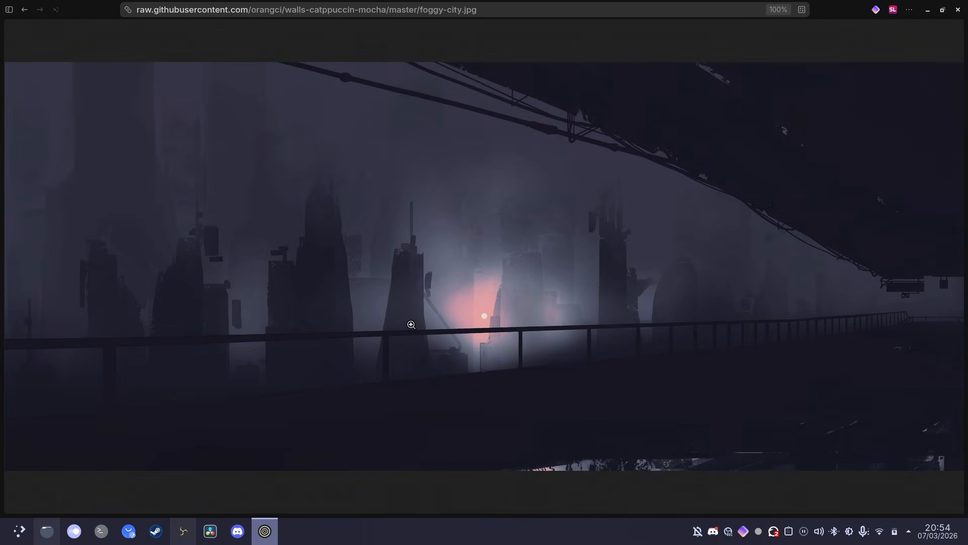
pyautogui.rightClick(522, 228)
pyautogui.click(454, 202)
# Open the desktop's wallpaper settings and move the settings window aside.
pyautogui.rightClick(386, 287)
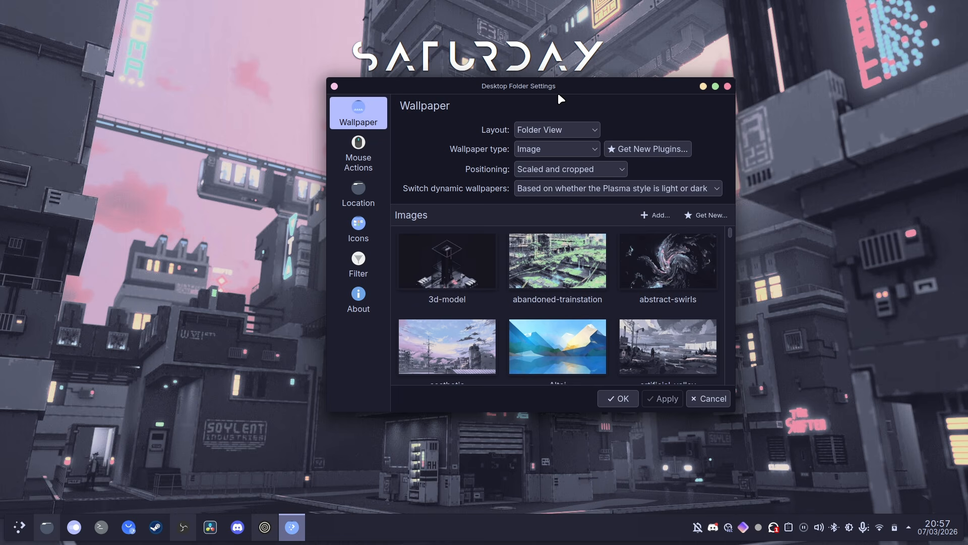
pyautogui.moveTo(558, 93); pyautogui.dragTo(653, 172)
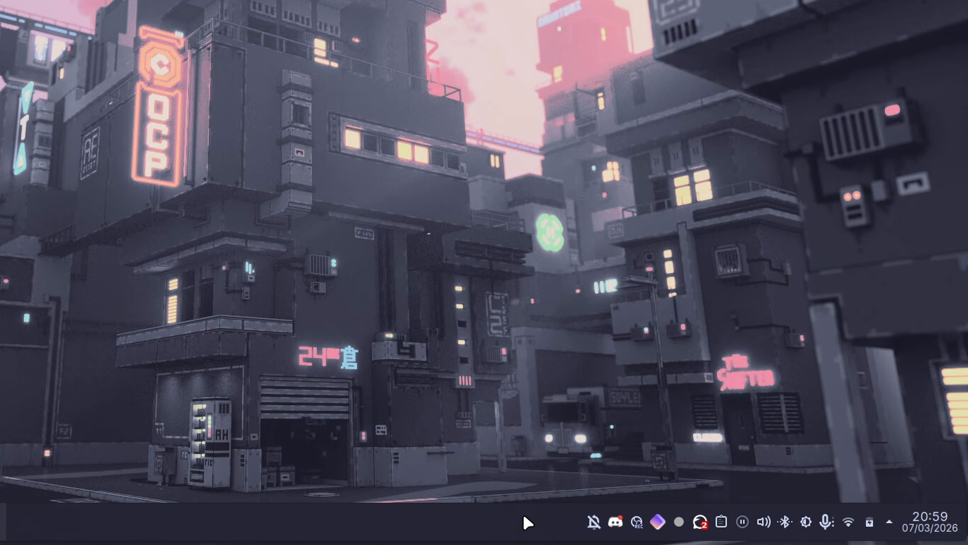
# Open the Plasma widget manager and bring up the downloader for new Plasma widgets.
pyautogui.rightClick(523, 513)
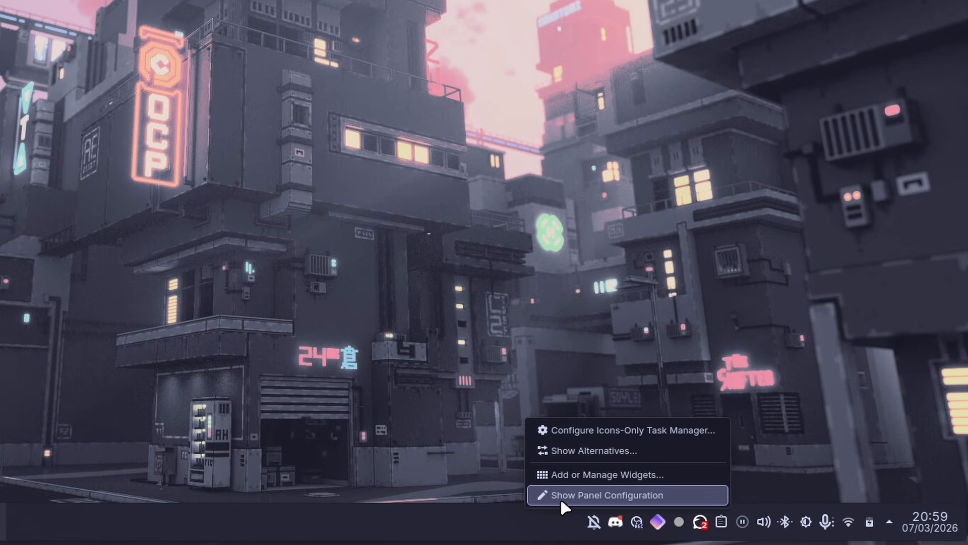
pyautogui.click(690, 474)
pyautogui.click(214, 9)
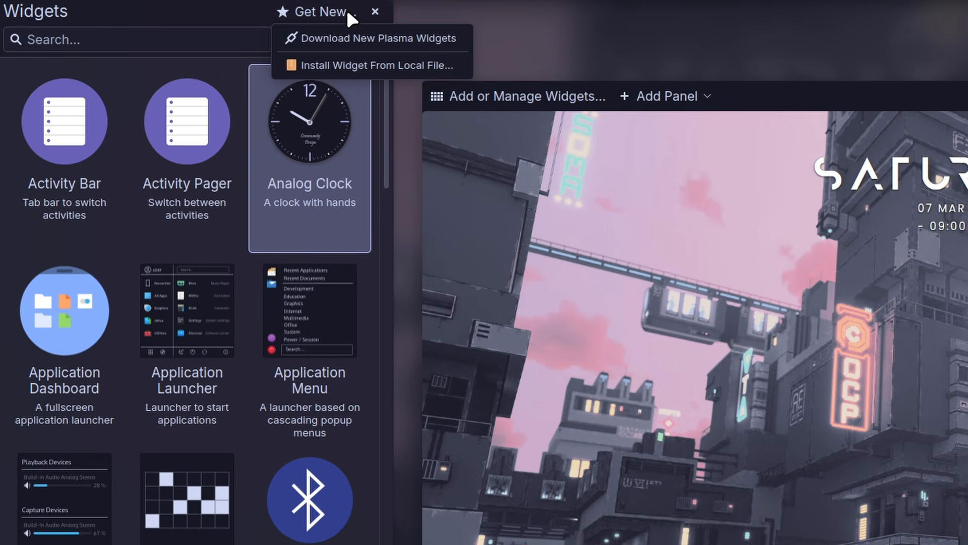
pyautogui.click(455, 39)
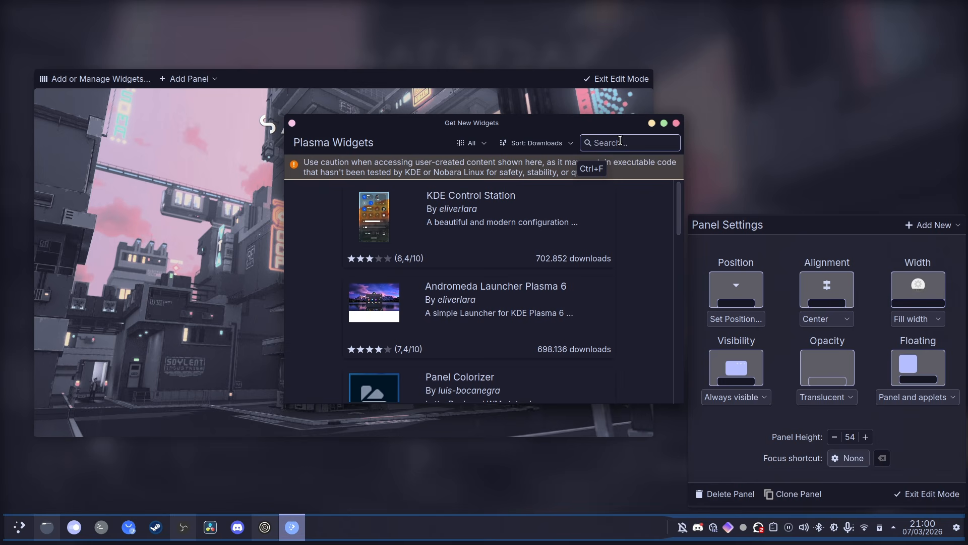
# Search the downloadable Plasma widgets for "modern clock", view the KDE Modern Clock page, and close the downloader.
pyautogui.click(621, 142)
pyautogui.write('modern clcok')
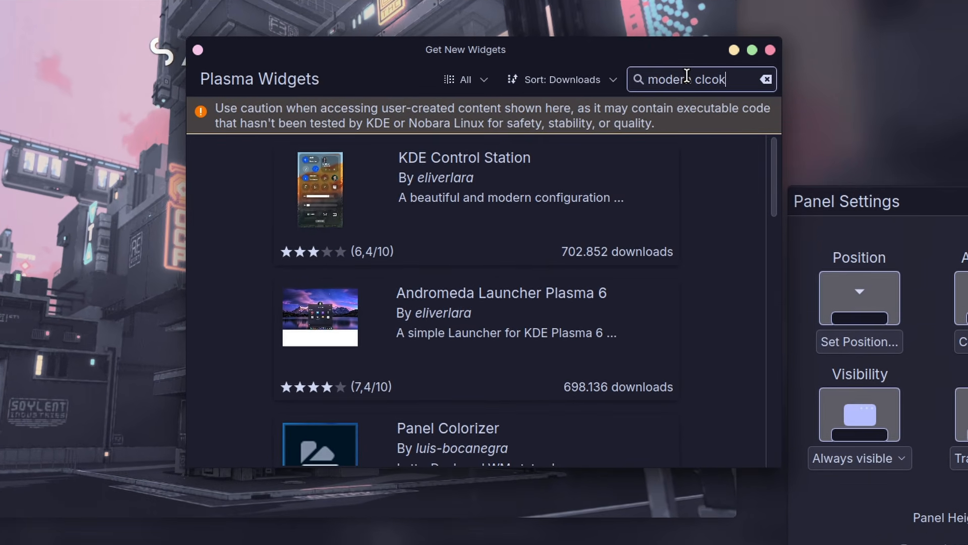
pyautogui.press('BackSpace')
pyautogui.press('BackSpace')
pyautogui.press('BackSpace')
pyautogui.write('ock')
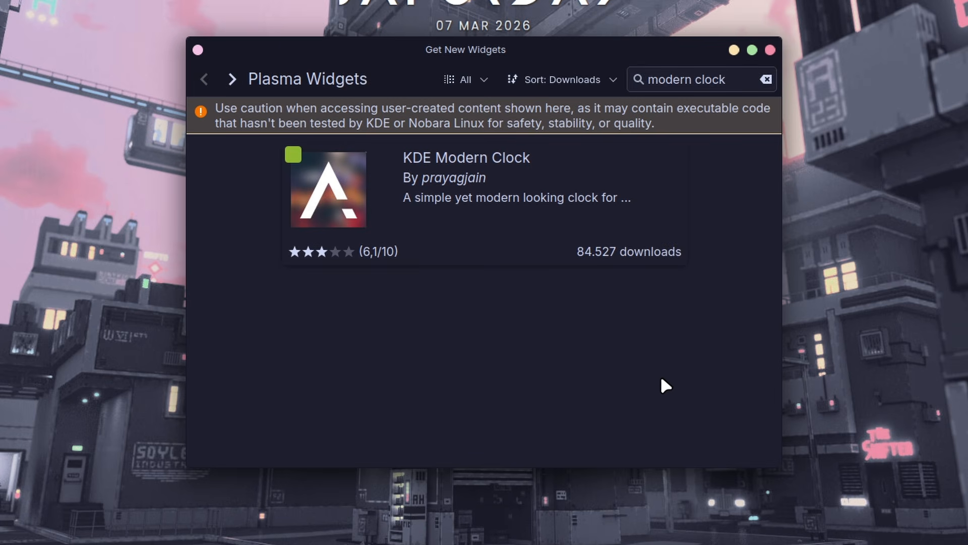
pyautogui.click(577, 193)
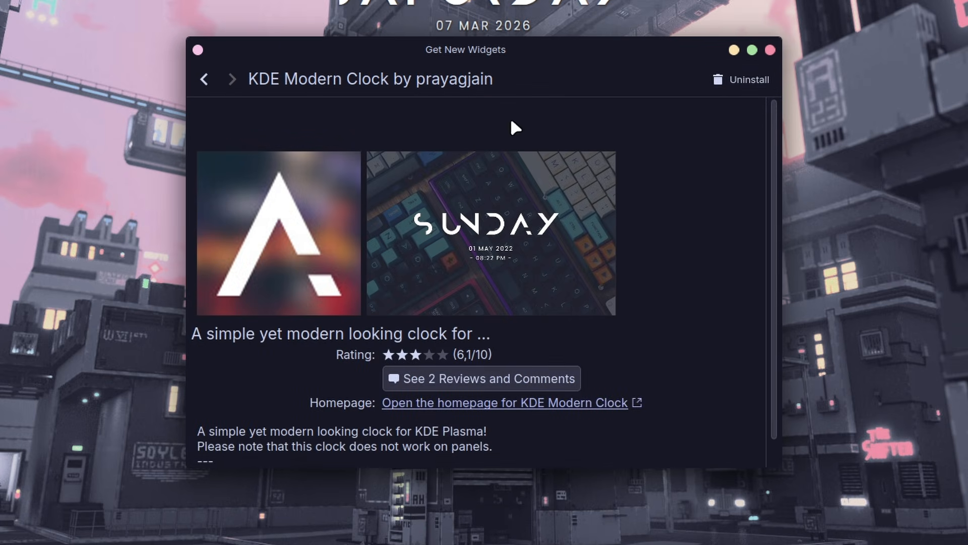
pyautogui.click(770, 50)
# Search the installed widgets for "modern" and place a second Modern Clock on the desktop below the existing one.
pyautogui.rightClick(590, 518)
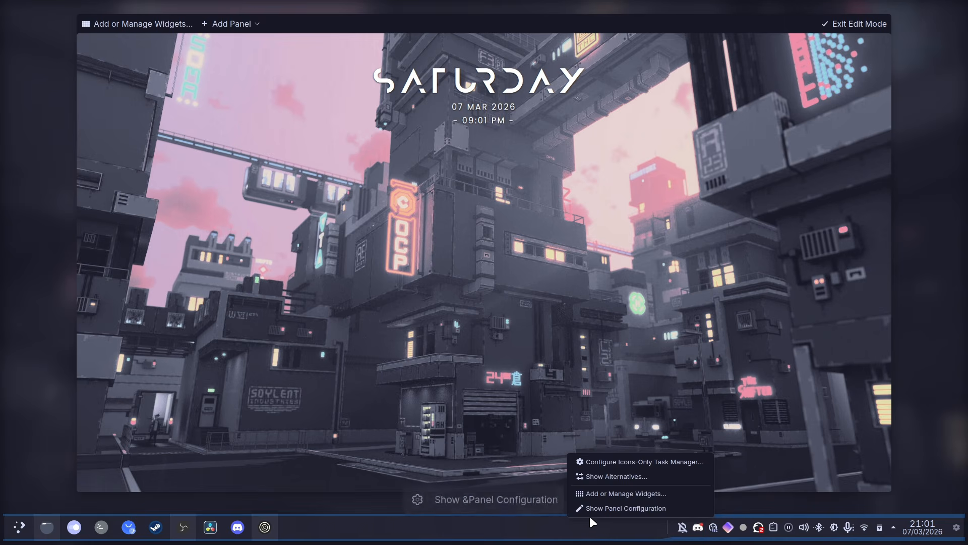
pyautogui.click(790, 462)
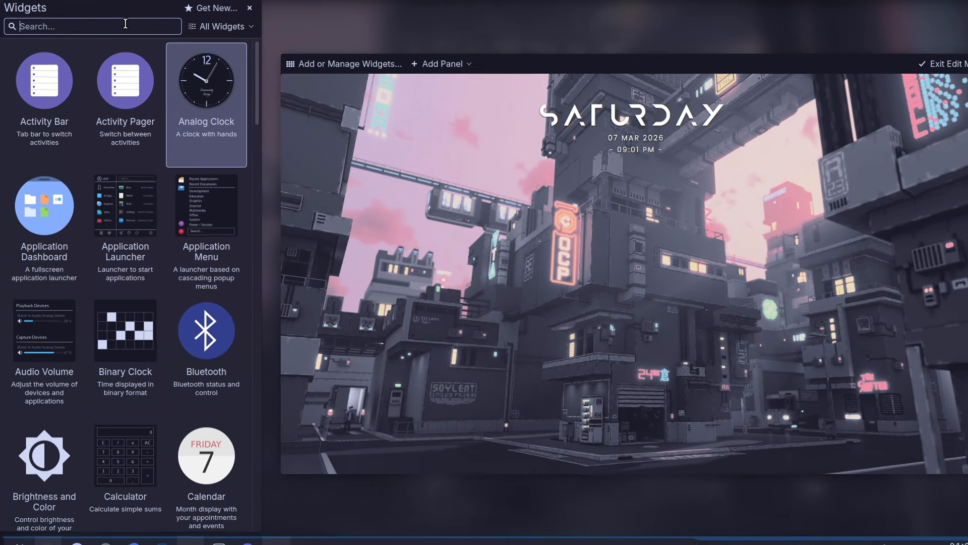
pyautogui.write('modern')
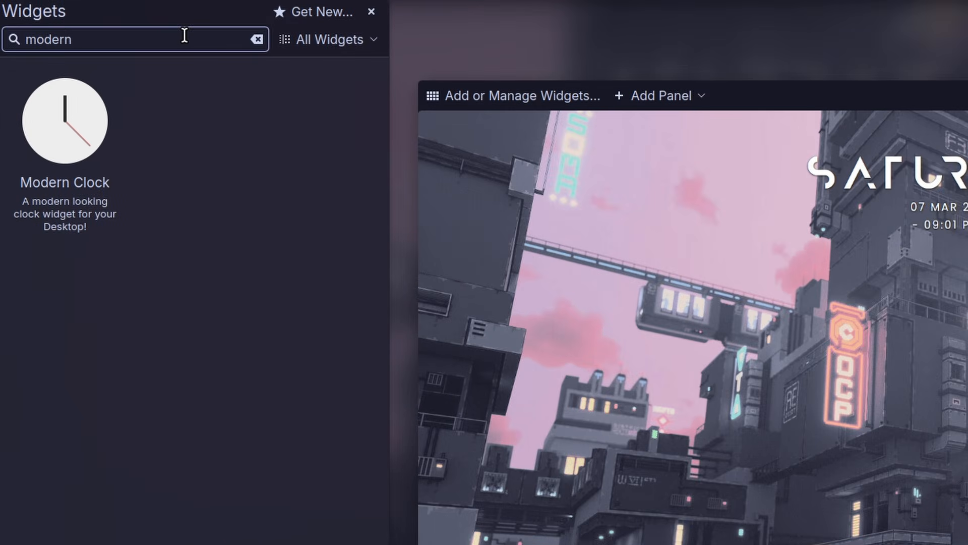
pyautogui.moveTo(65, 121); pyautogui.dragTo(656, 199)
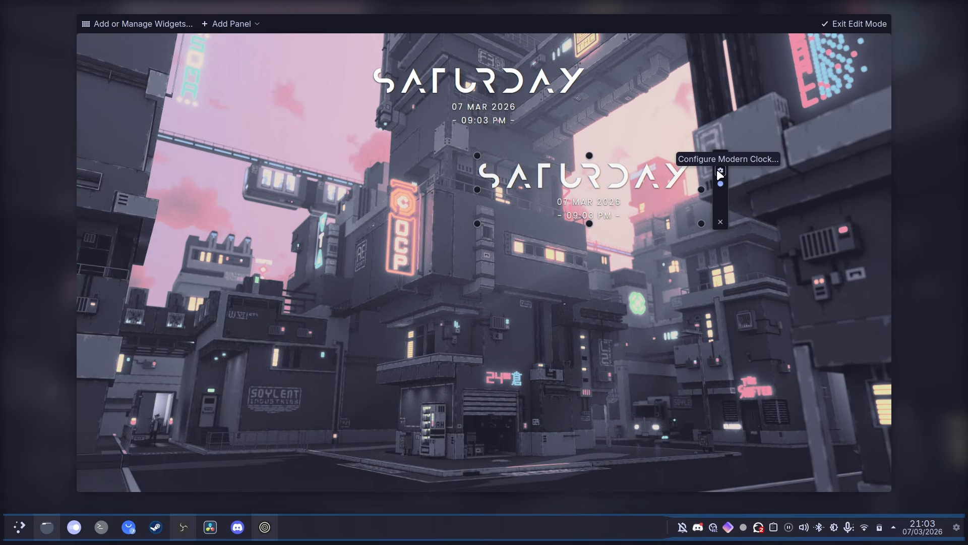
# Look over the second Modern Clock's configuration, close it, and remove that clock from the desktop.
pyautogui.click(720, 172)
pyautogui.moveTo(528, 98); pyautogui.dragTo(756, 149)
pyautogui.click(890, 156)
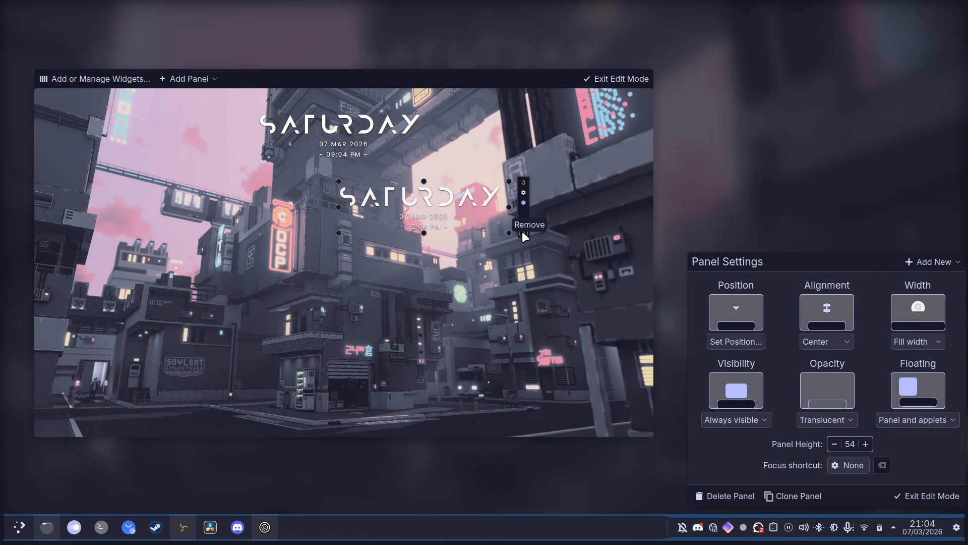
pyautogui.click(524, 234)
pyautogui.moveTo(353, 138); pyautogui.dragTo(315, 181)
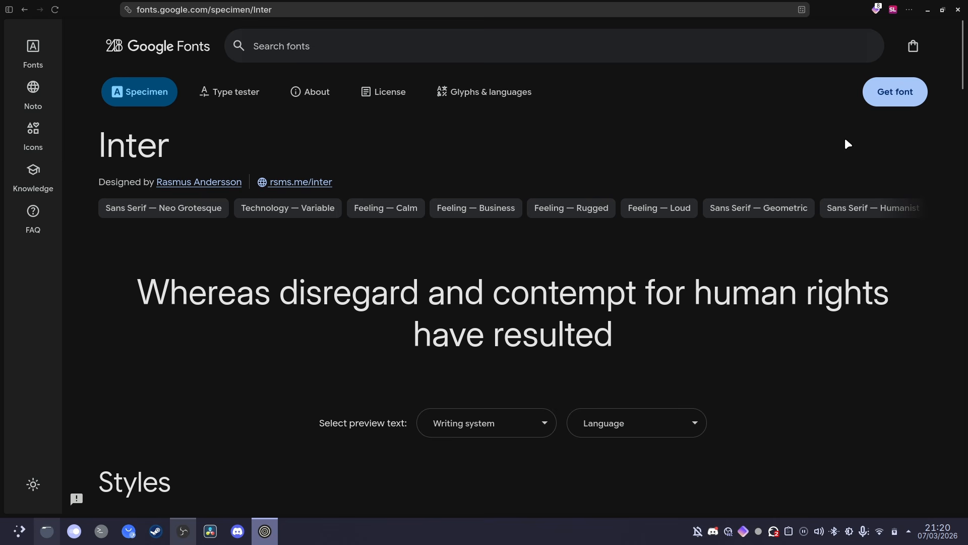
# Download the Inter font family from Google Fonts and save it as Inter.zip.
pyautogui.click(915, 99)
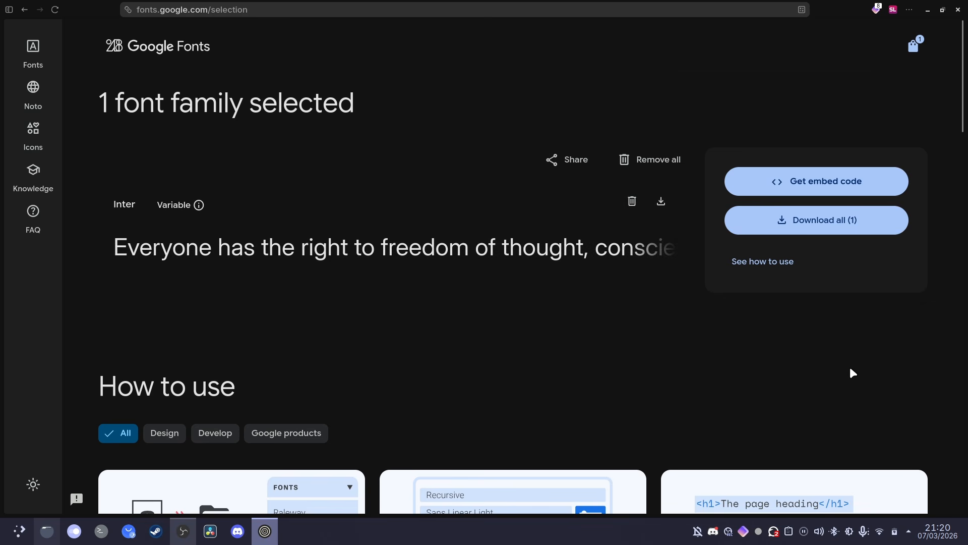
pyautogui.click(833, 223)
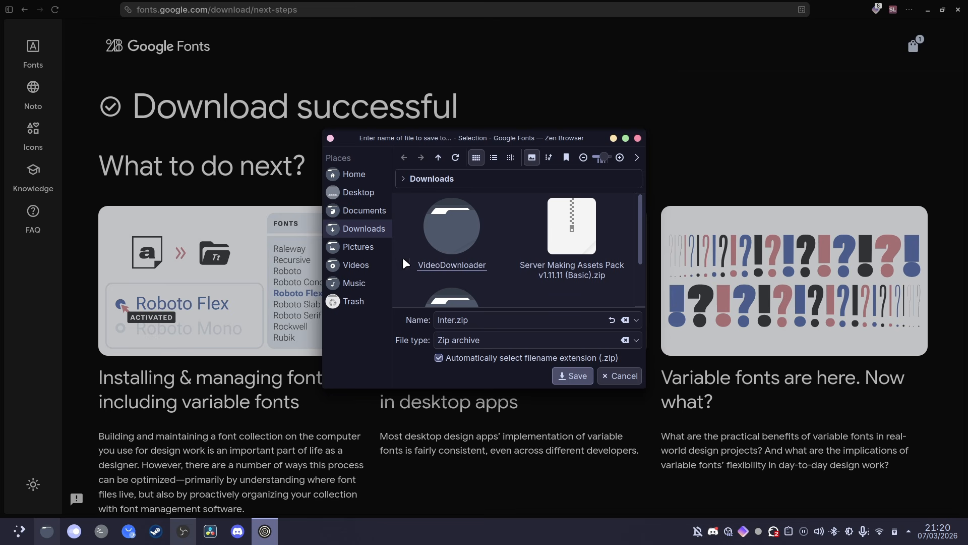
pyautogui.click(576, 374)
# Switch to Dolphin and extract the Inter.zip archive located in the Desktop folder.
pyautogui.rightClick(255, 159)
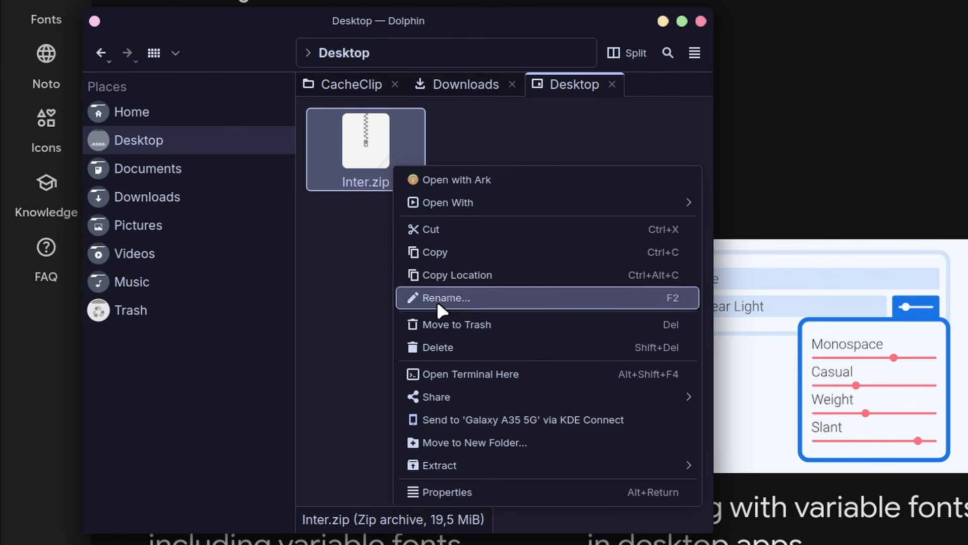
pyautogui.moveTo(359, 353)
pyautogui.click(525, 354)
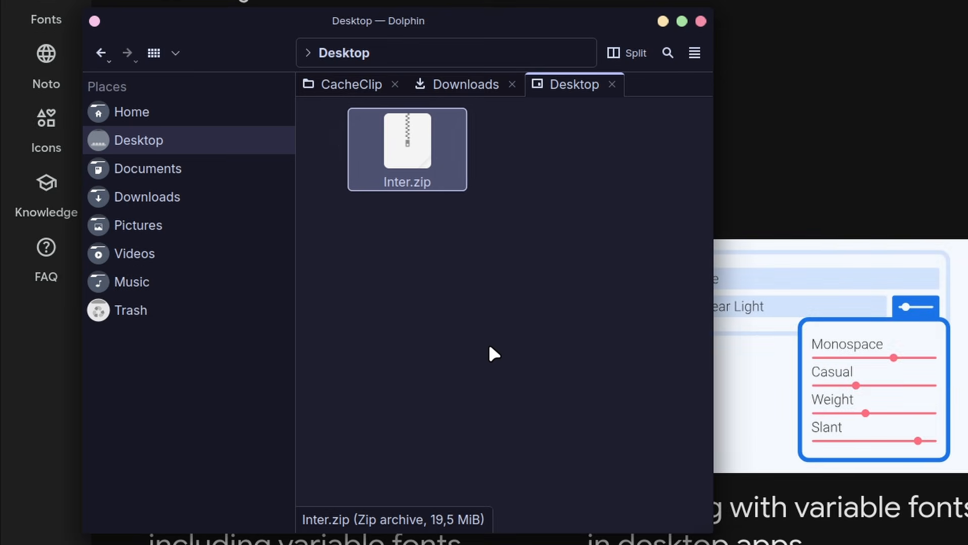
# Open the extracted Inter folder and try to install the Inter-VariableFont_opsz,wght.ttf font.
pyautogui.doubleClick(421, 151)
pyautogui.moveTo(582, 309); pyautogui.dragTo(657, 141)
pyautogui.doubleClick(656, 141)
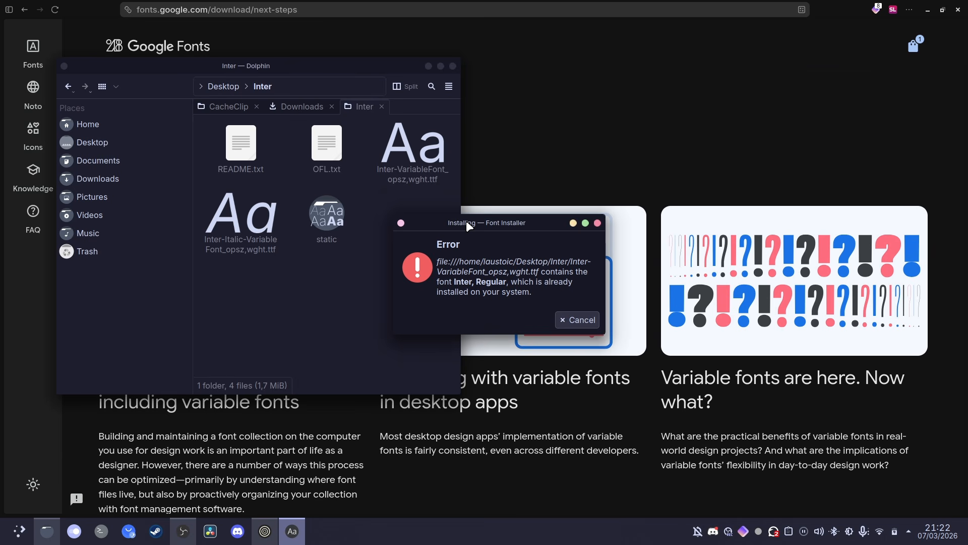
pyautogui.moveTo(285, 330); pyautogui.dragTo(226, 233)
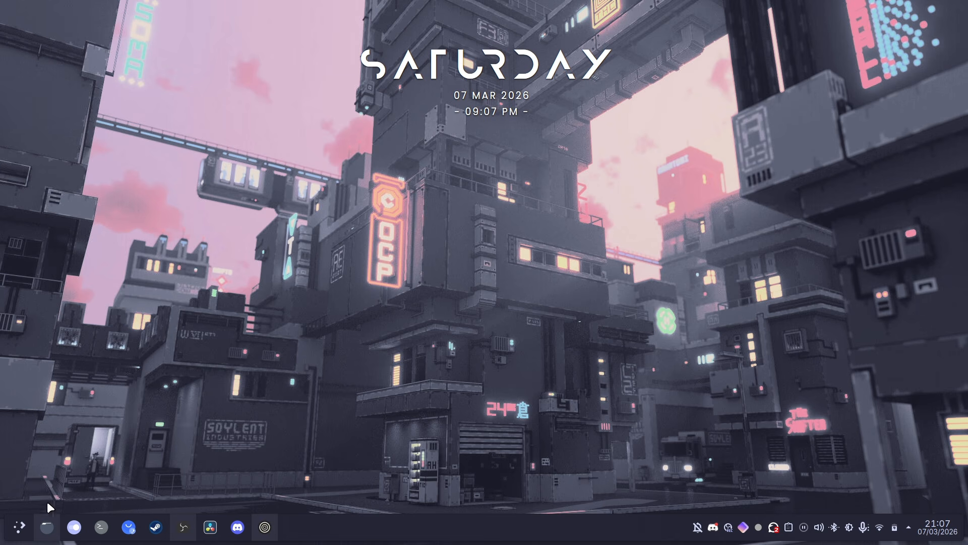
# Switch to System Settings, search for "fonts", and open the Fonts page's font selection for the General font.
pyautogui.click(20, 527)
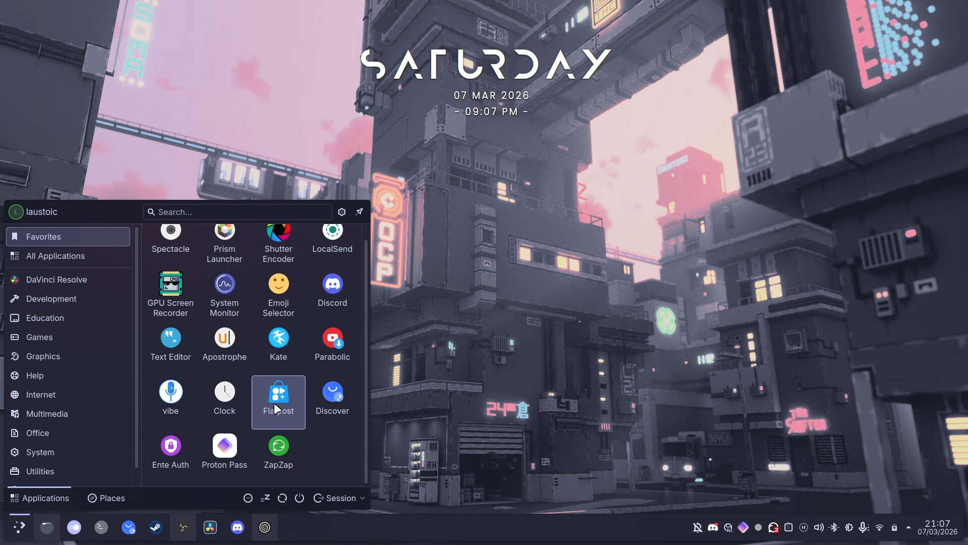
pyautogui.write('pl')
pyautogui.press('BackSpace')
pyautogui.press('BackSpace')
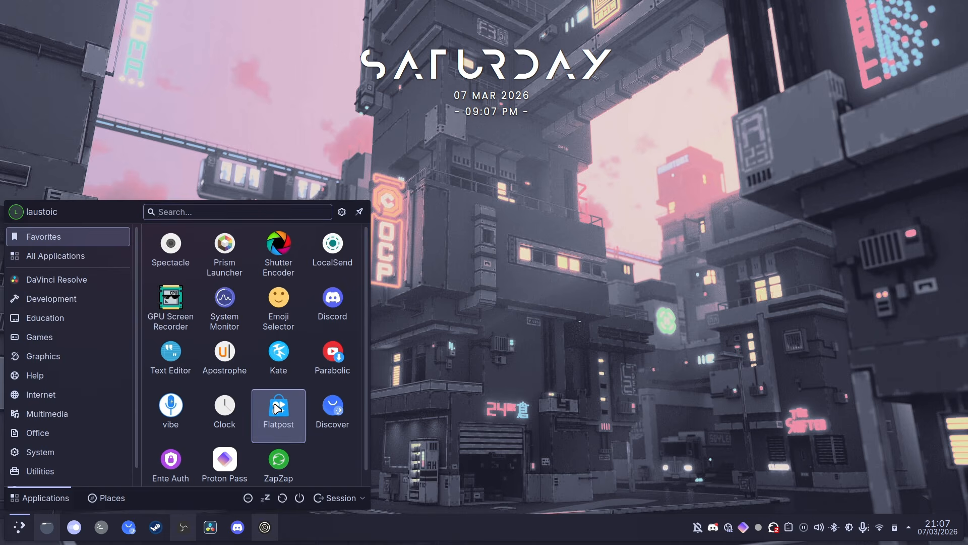
pyautogui.write('se')
pyautogui.write('fonts')
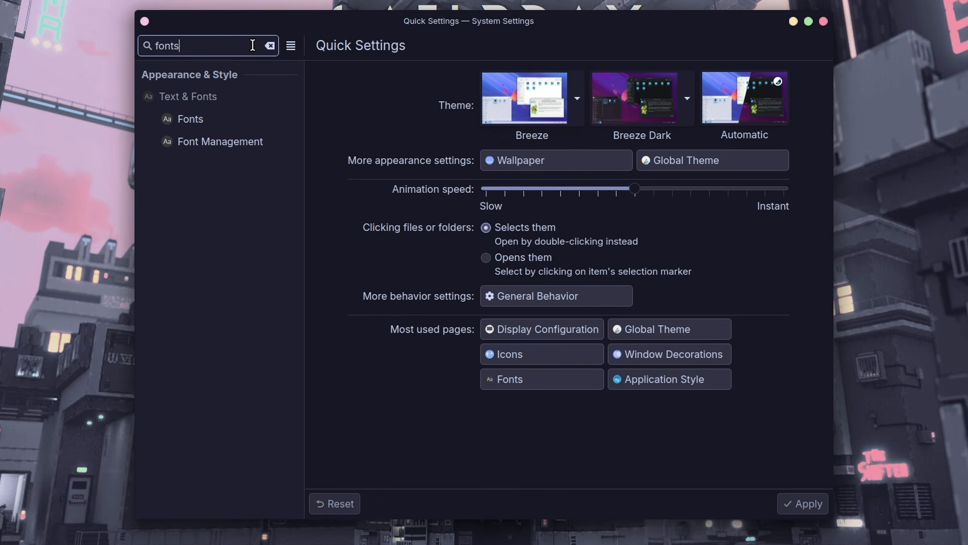
pyautogui.click(242, 123)
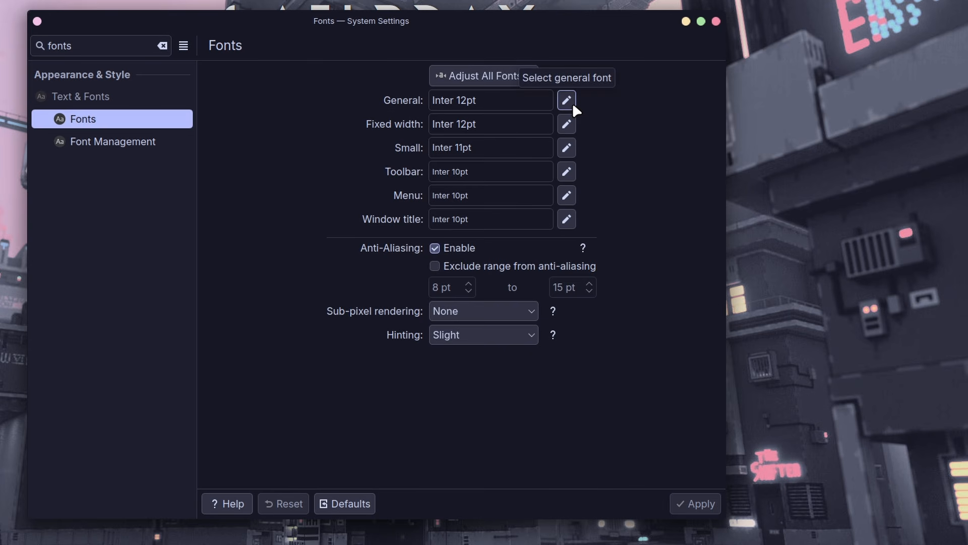
pyautogui.click(567, 101)
pyautogui.moveTo(438, 91); pyautogui.dragTo(668, 118)
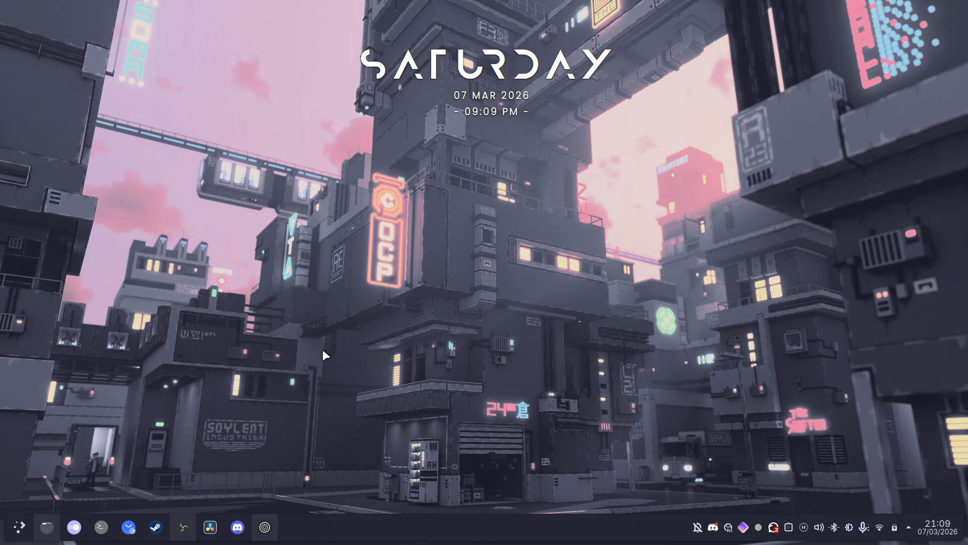
# Search the installed applications for "linux" and launch LinuxToys.
pyautogui.press('super')
pyautogui.write('linux')
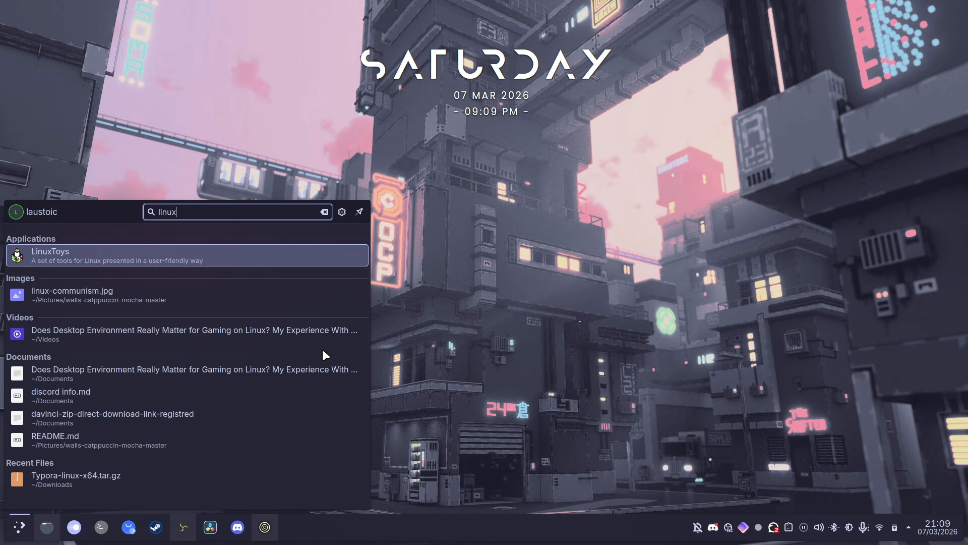
pyautogui.press('Return')
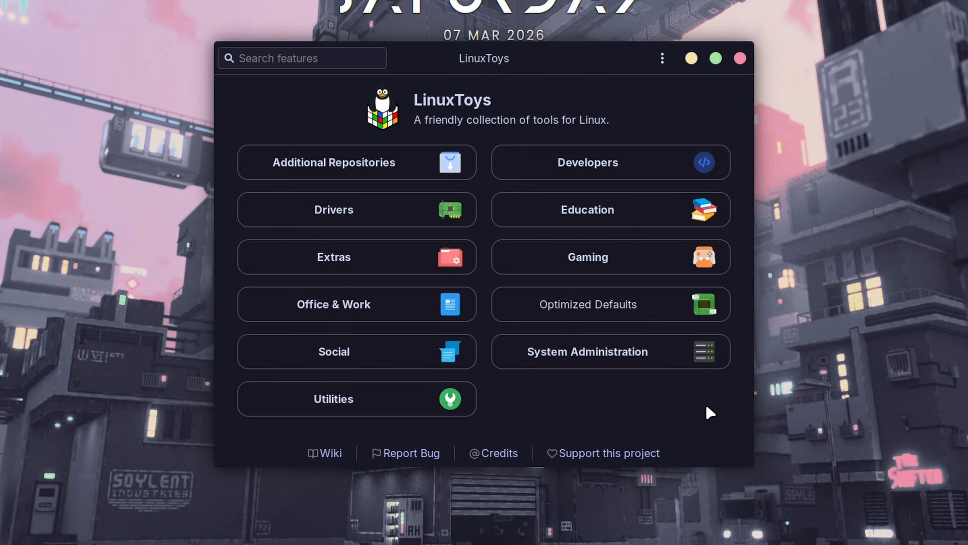
# View the About information of LinuxToys and close it.
pyautogui.click(662, 59)
pyautogui.click(661, 153)
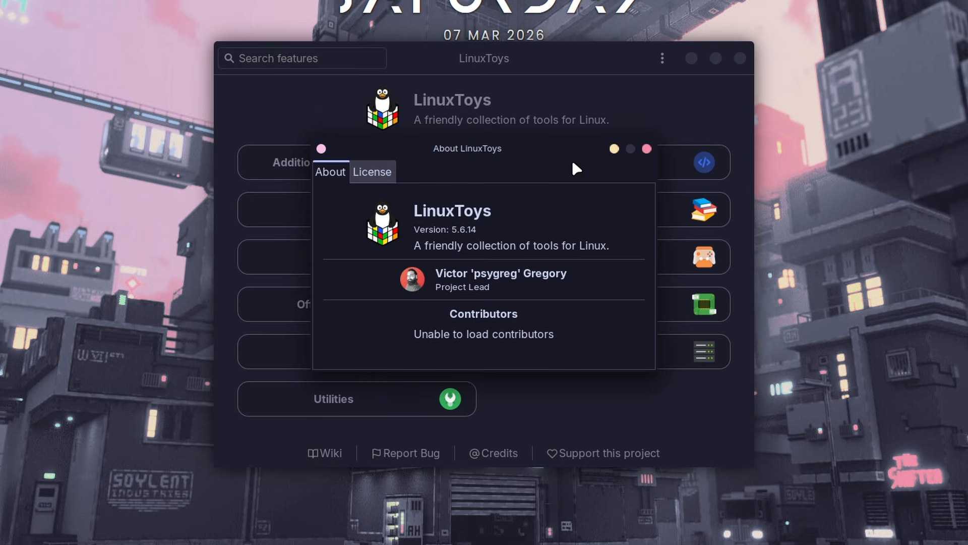
pyautogui.click(647, 148)
# Search the LinuxToys features for "nerd" and execute the Nerd Fonts installer.
pyautogui.click(330, 63)
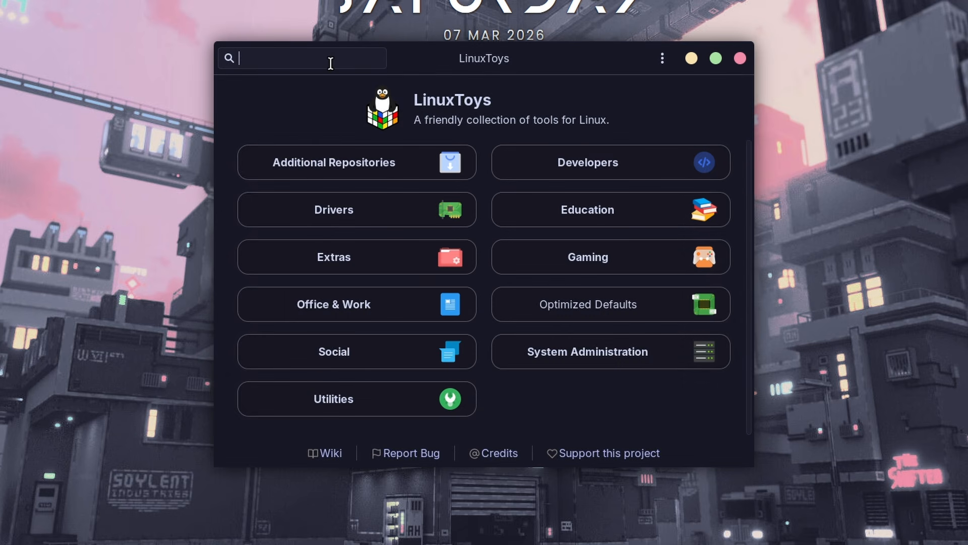
pyautogui.write('nerd')
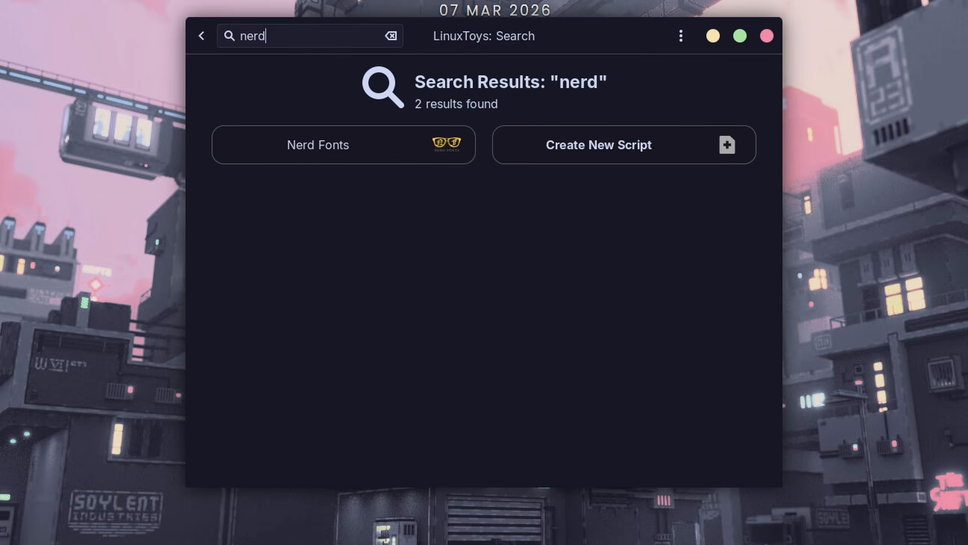
pyautogui.click(323, 143)
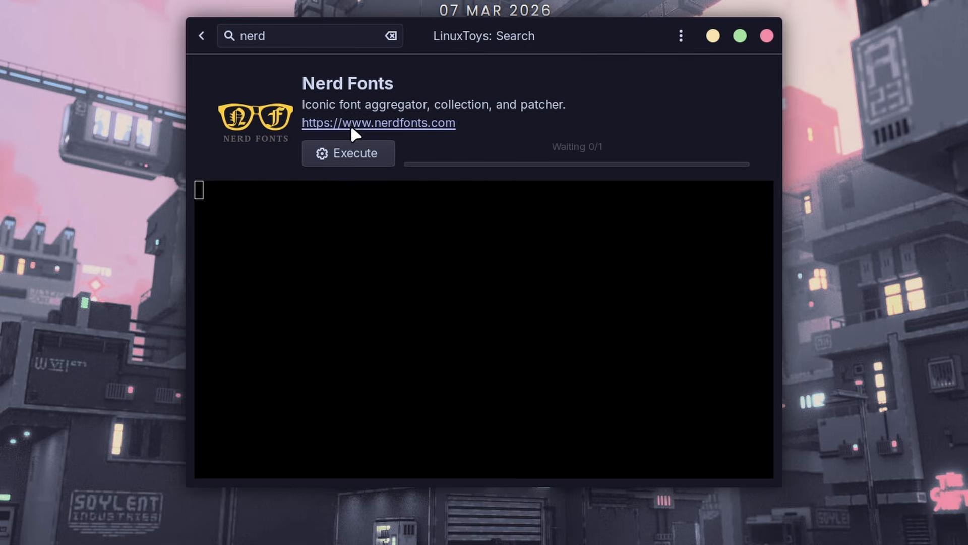
pyautogui.click(350, 154)
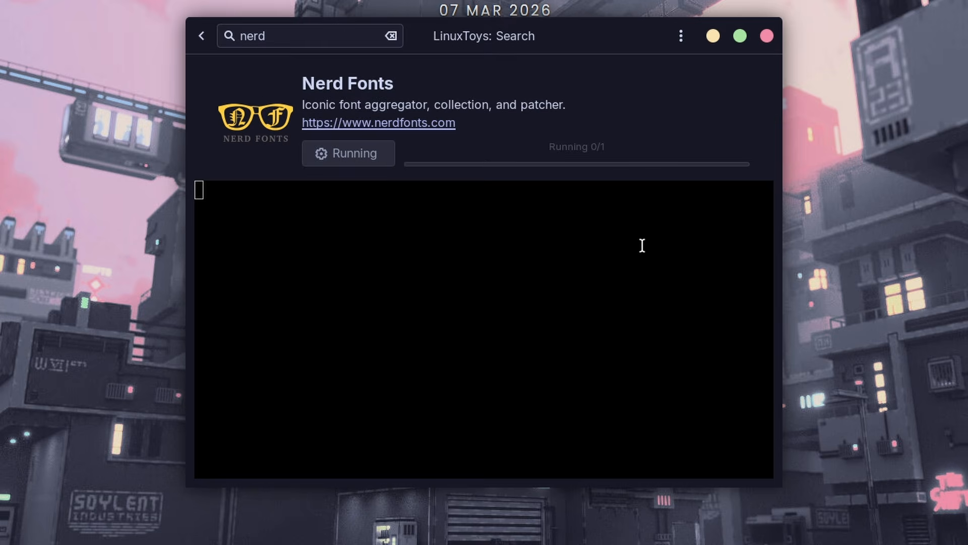
# Find and select JetBrainsMono in the Nerd Fonts list, install it, and close LinuxToys.
pyautogui.write('jet')
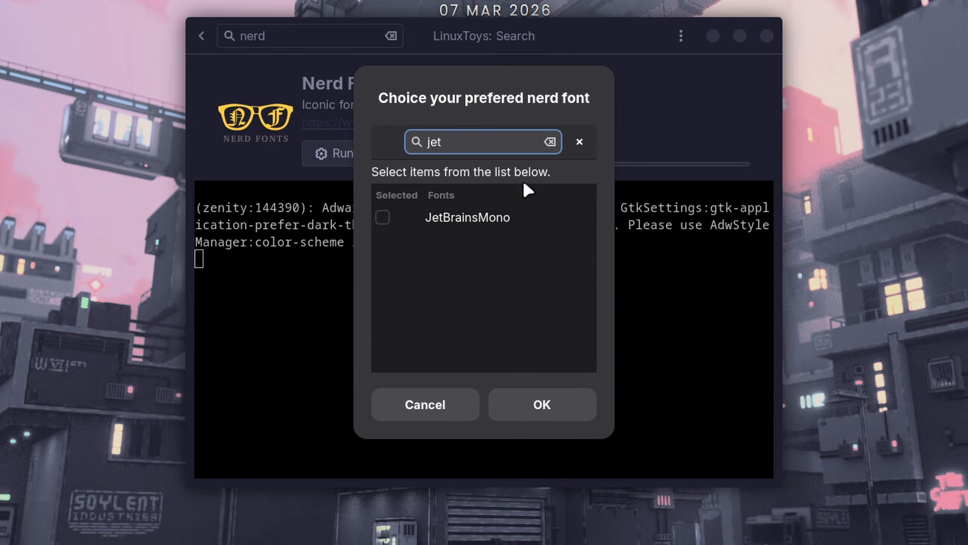
pyautogui.click(397, 221)
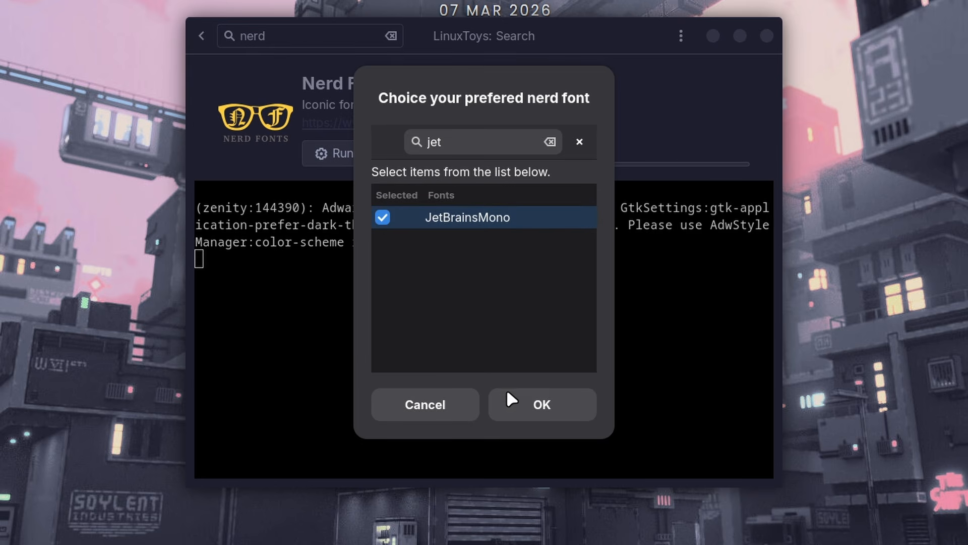
pyautogui.click(494, 404)
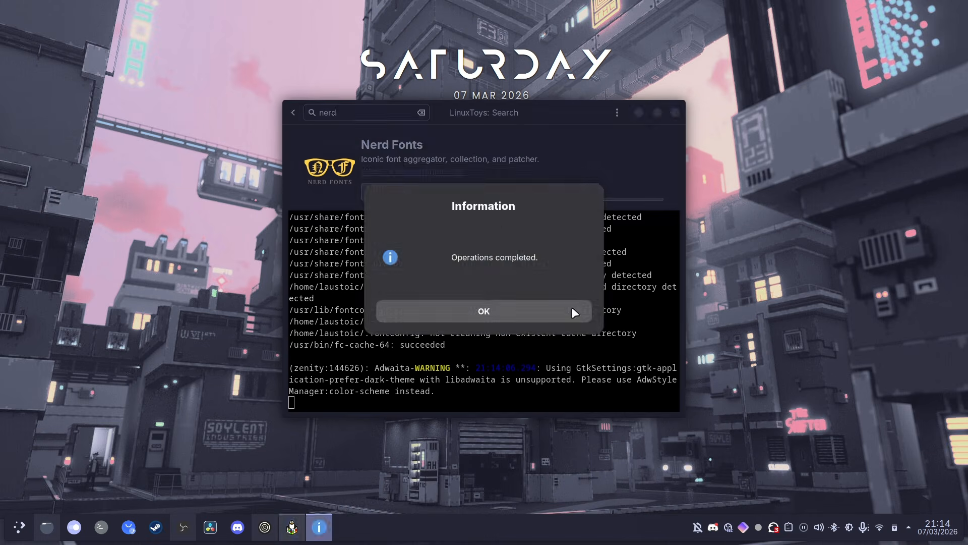
pyautogui.click(572, 310)
pyautogui.click(676, 112)
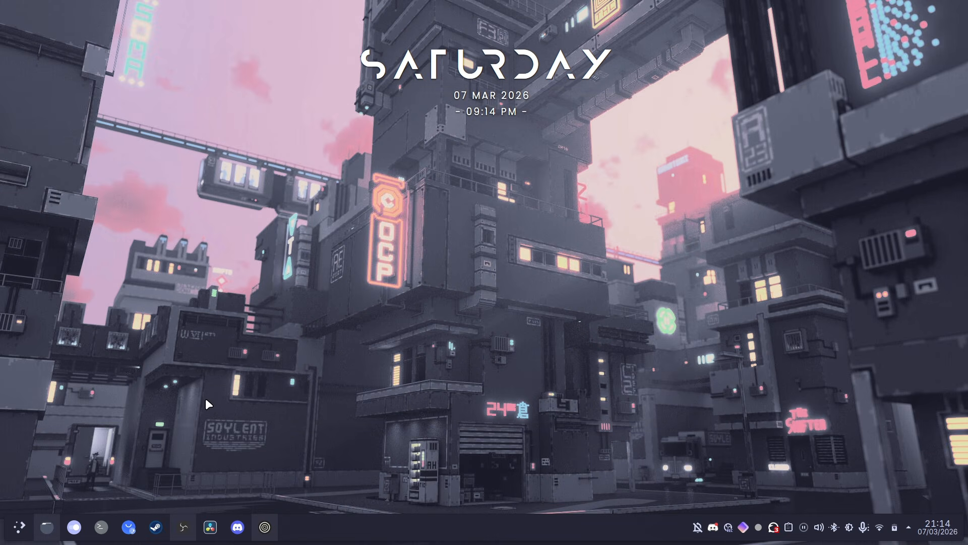
# Switch to Konsole and open its catppuccin-mocha profile for editing from the Konsole configuration.
pyautogui.hotkey('ctrl', 'alt', 't')
pyautogui.moveTo(511, 116); pyautogui.dragTo(639, 259)
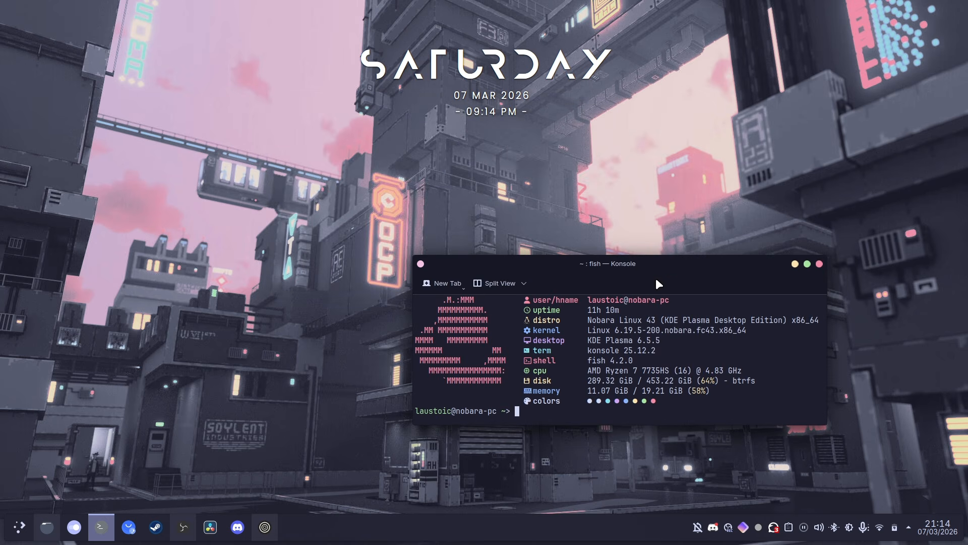
pyautogui.click(816, 283)
pyautogui.moveTo(843, 451)
pyautogui.moveTo(936, 457)
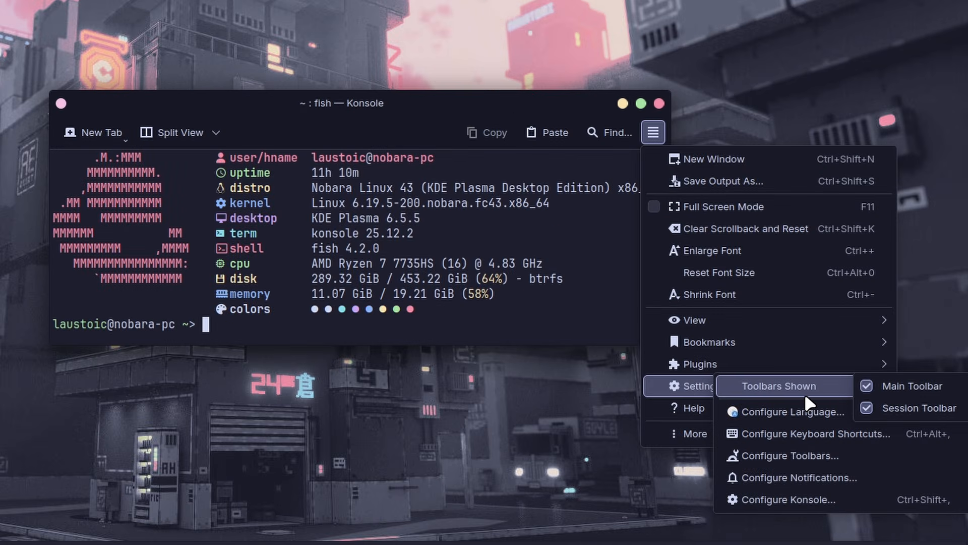
pyautogui.click(795, 497)
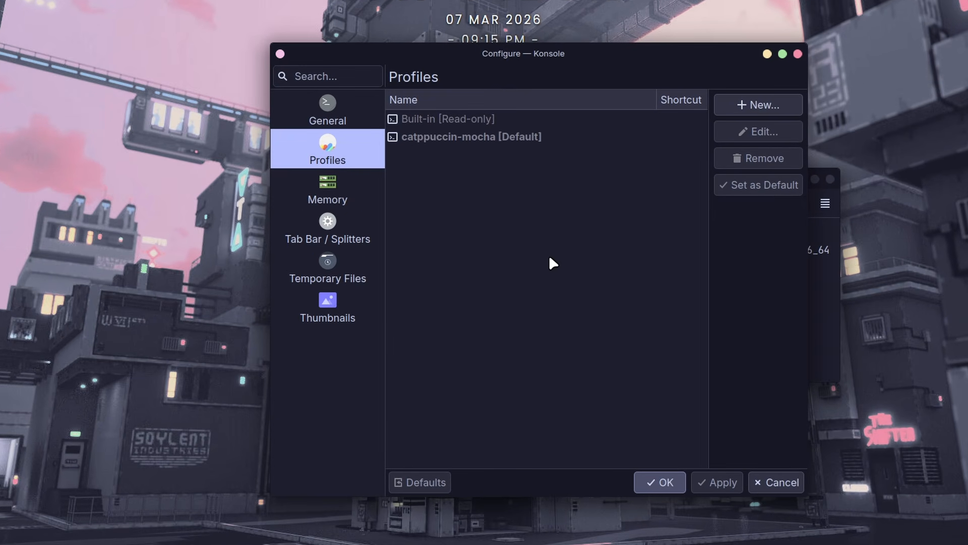
pyautogui.click(602, 140)
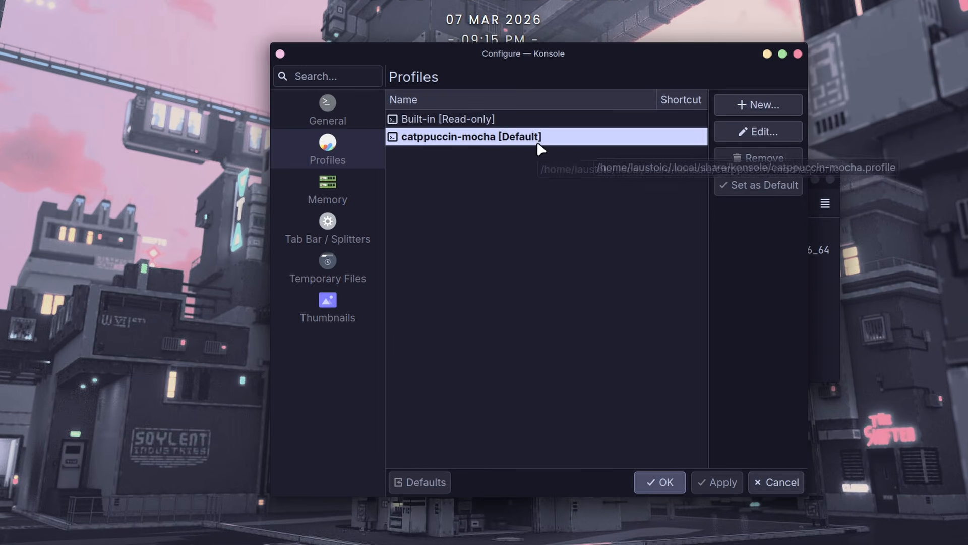
pyautogui.doubleClick(583, 137)
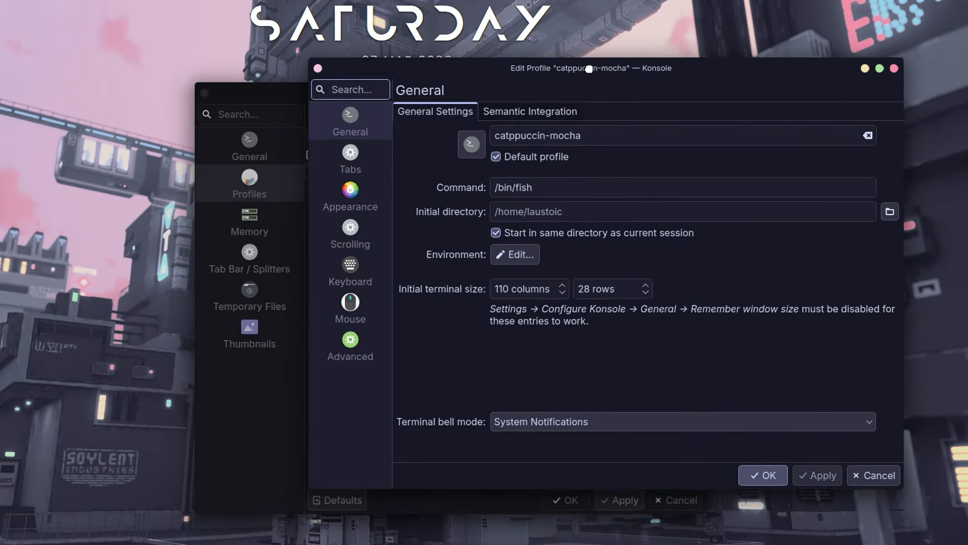
# Look over the font selection in the profile's appearance settings, cancel it, and close the configuration and Konsole.
pyautogui.click(323, 191)
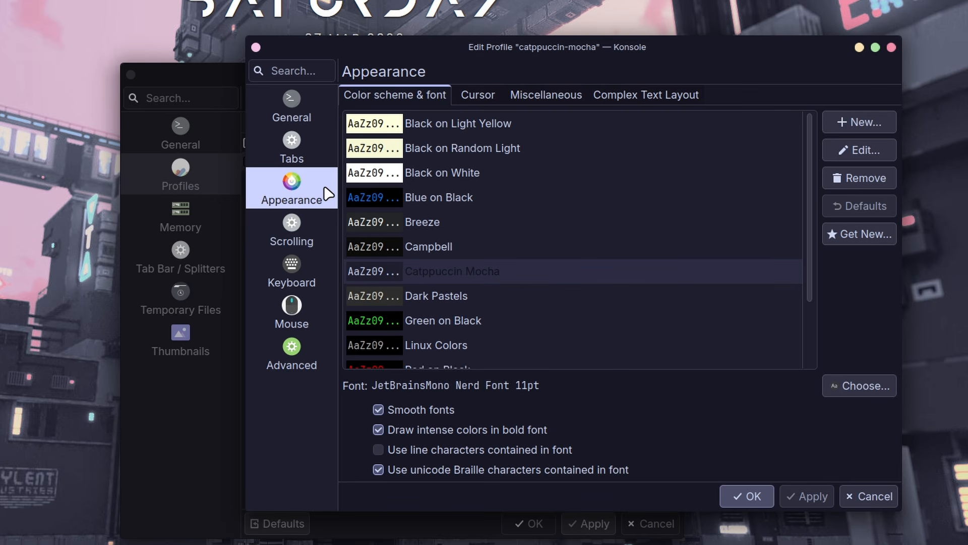
pyautogui.click(863, 385)
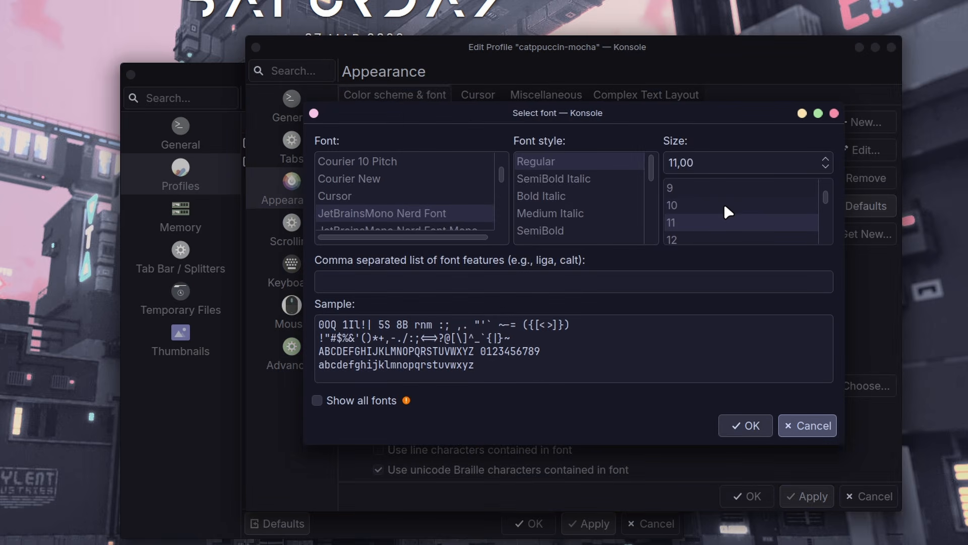
pyautogui.click(800, 430)
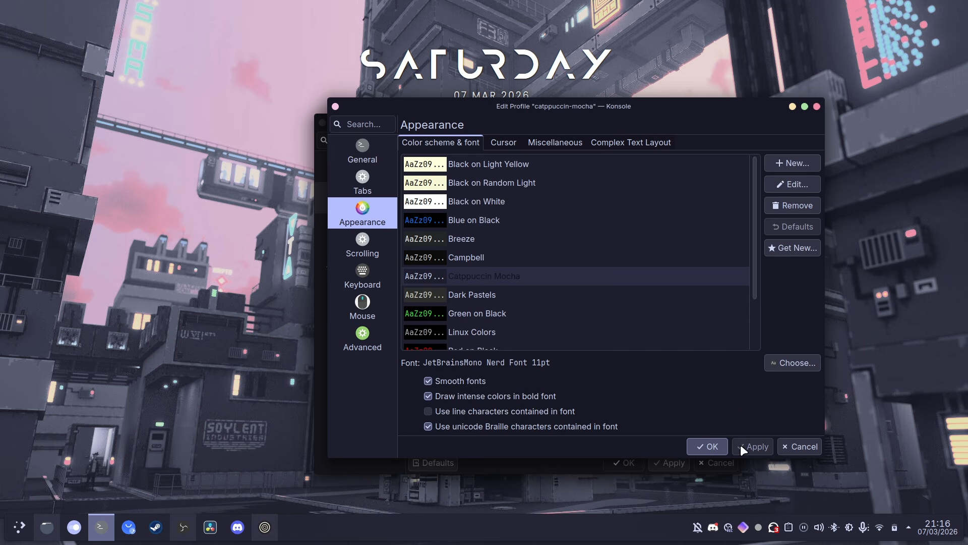
pyautogui.click(711, 446)
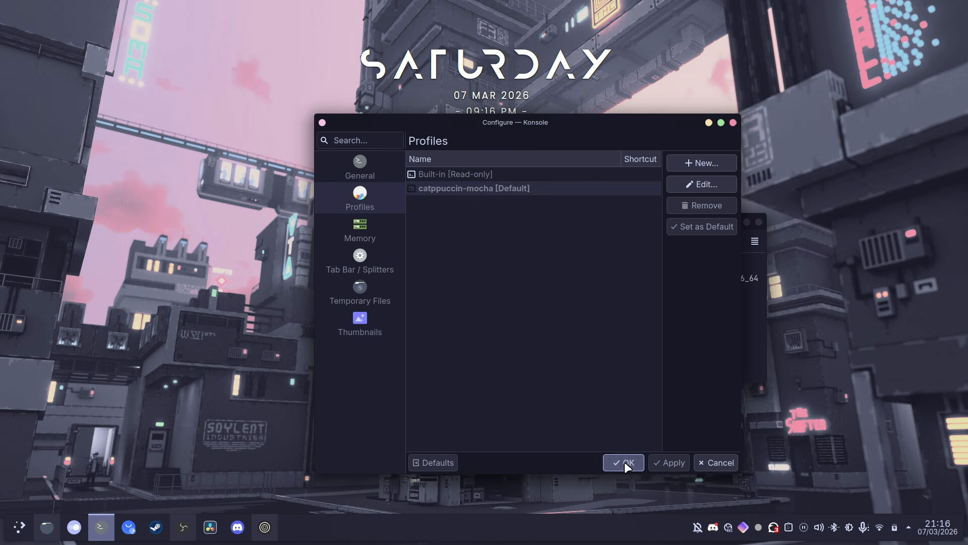
pyautogui.click(625, 462)
pyautogui.click(759, 220)
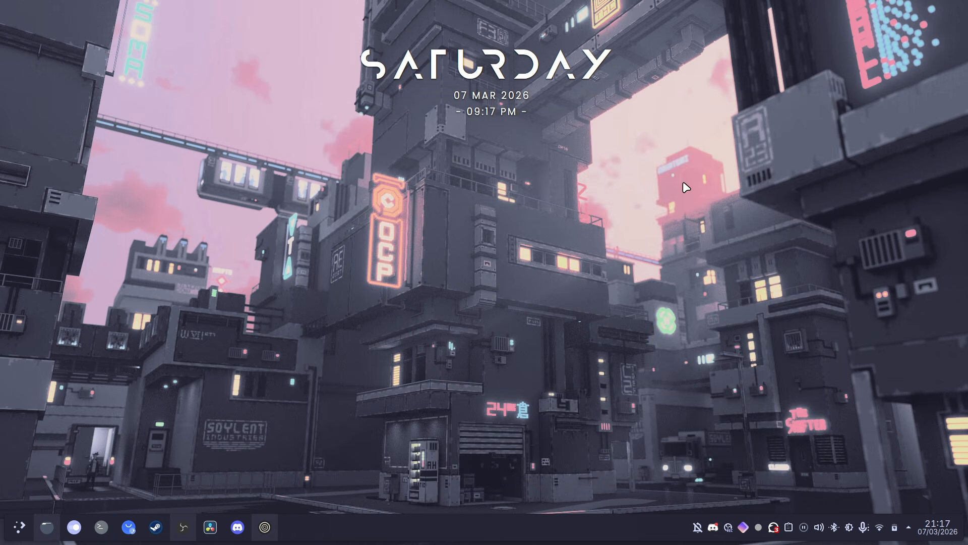
# Open a new Konsole window to view its system information, move it aside on the desktop, and minimise it.
pyautogui.hotkey('ctrl', 'alt', 't')
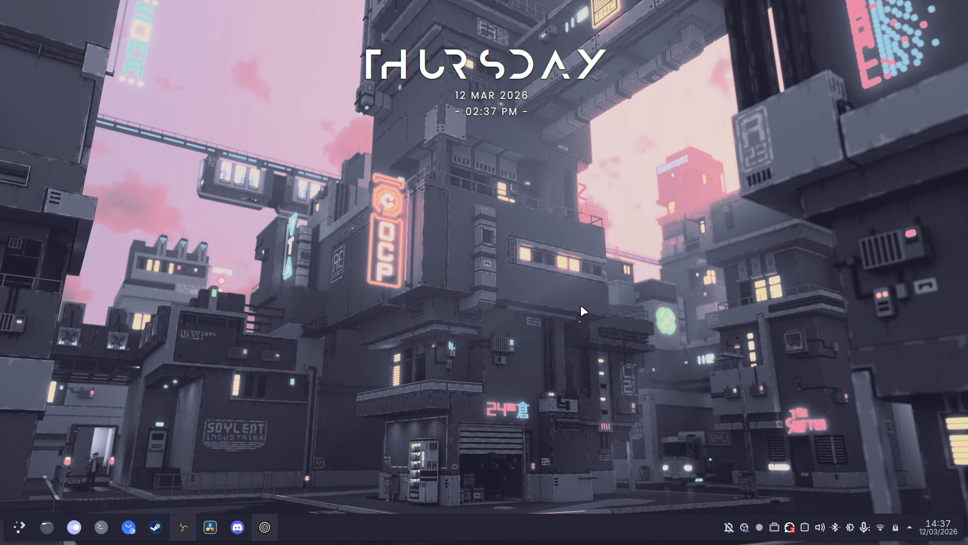
pyautogui.hotkey('ctrl', 'alt', 't')
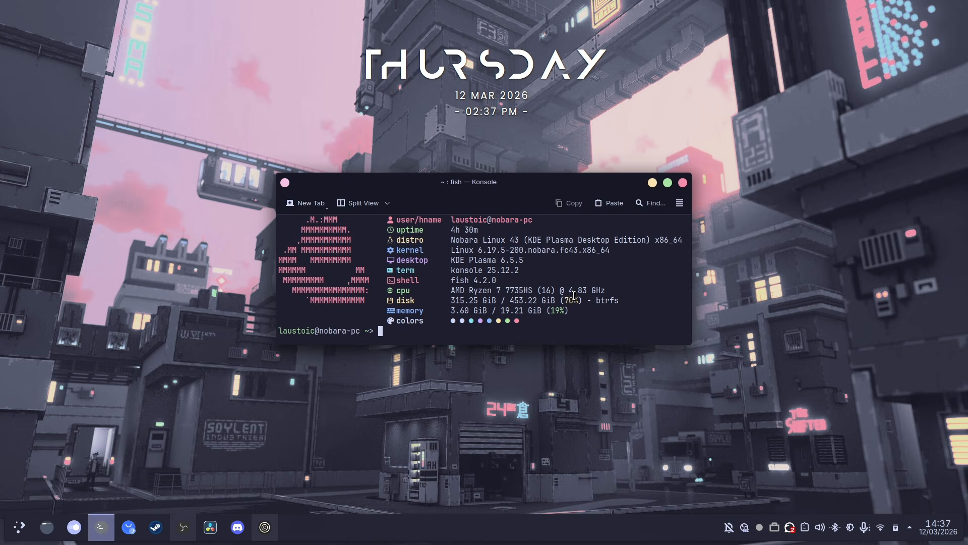
pyautogui.moveTo(489, 186); pyautogui.dragTo(549, 211)
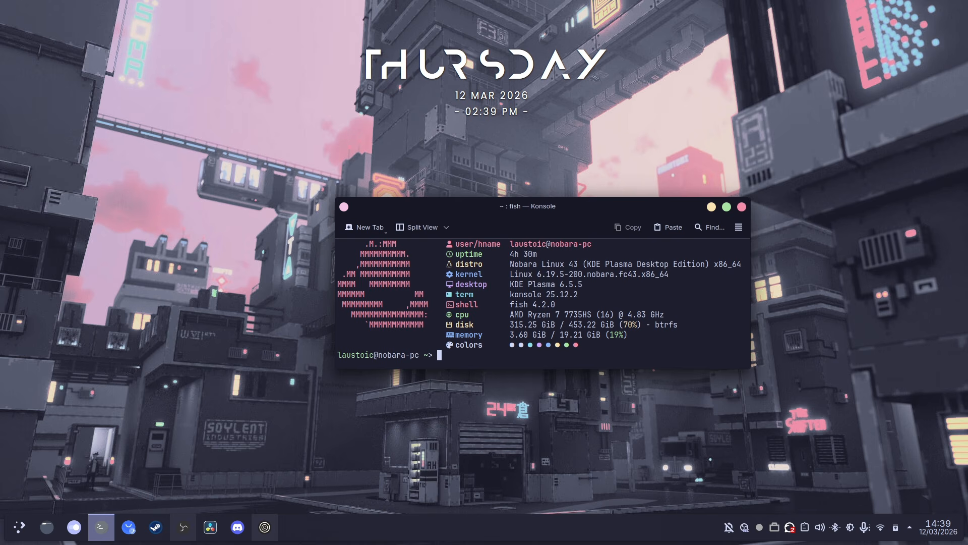
pyautogui.moveTo(553, 208); pyautogui.dragTo(632, 222)
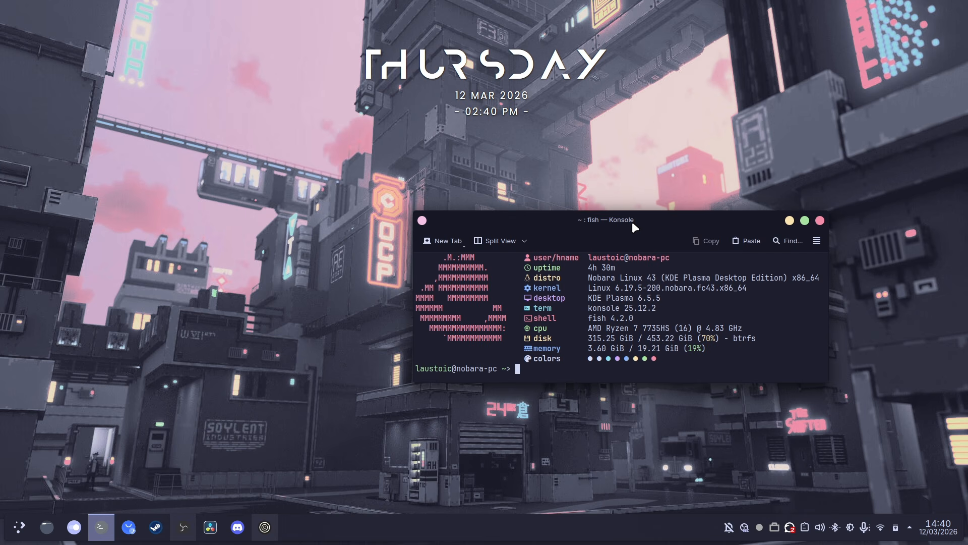
pyautogui.click(790, 220)
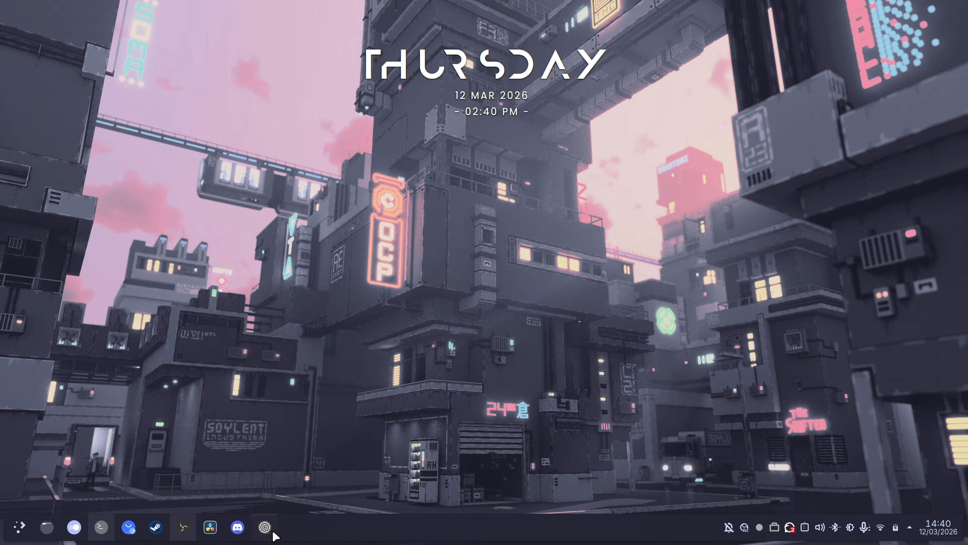
# Copy the fastfetch repository's HTTPS clone URL from its GitHub page and enter a git clone command with it in Konsole.
pyautogui.click(275, 530)
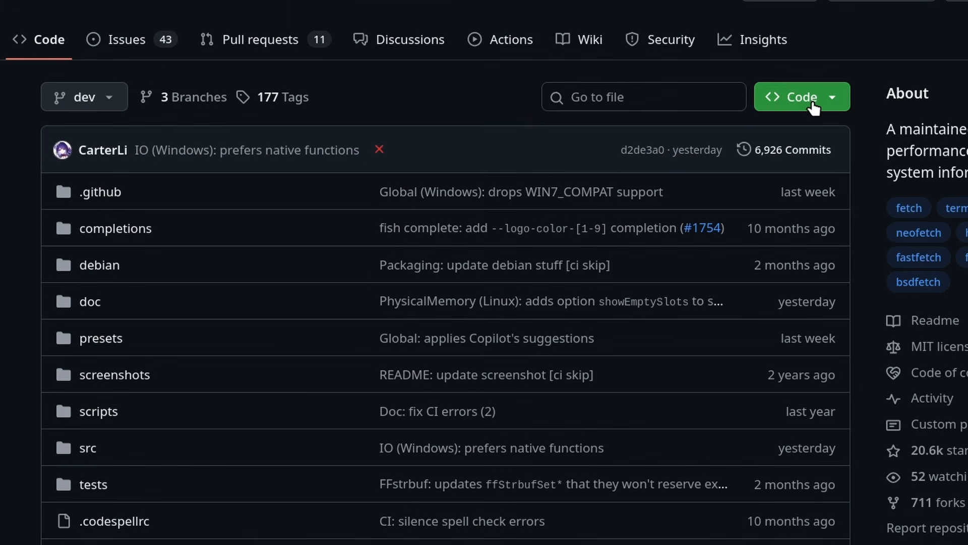
pyautogui.click(813, 106)
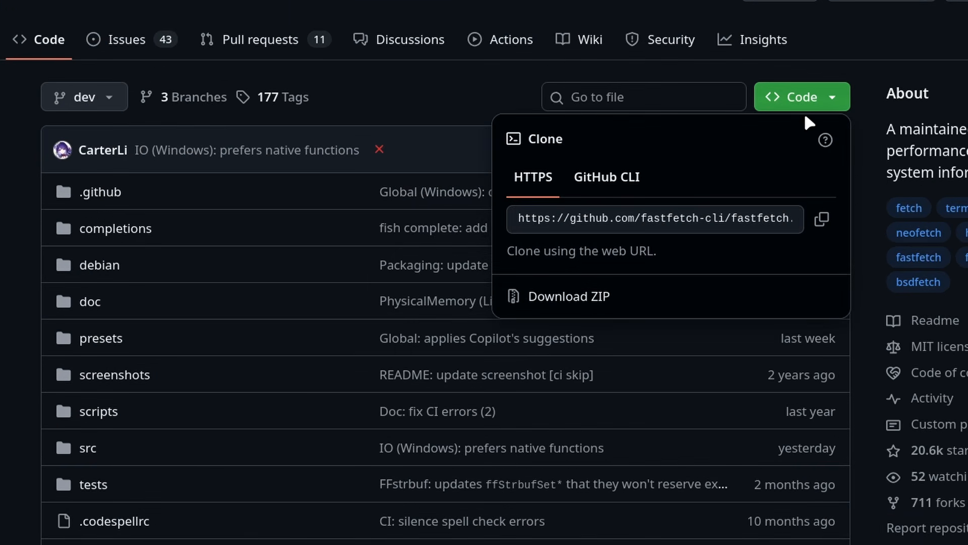
pyautogui.click(822, 219)
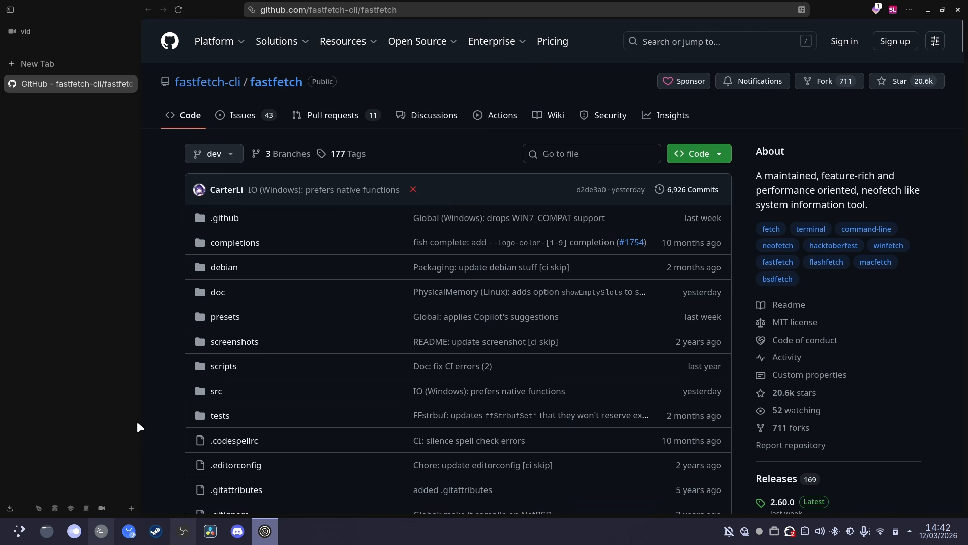
pyautogui.click(101, 531)
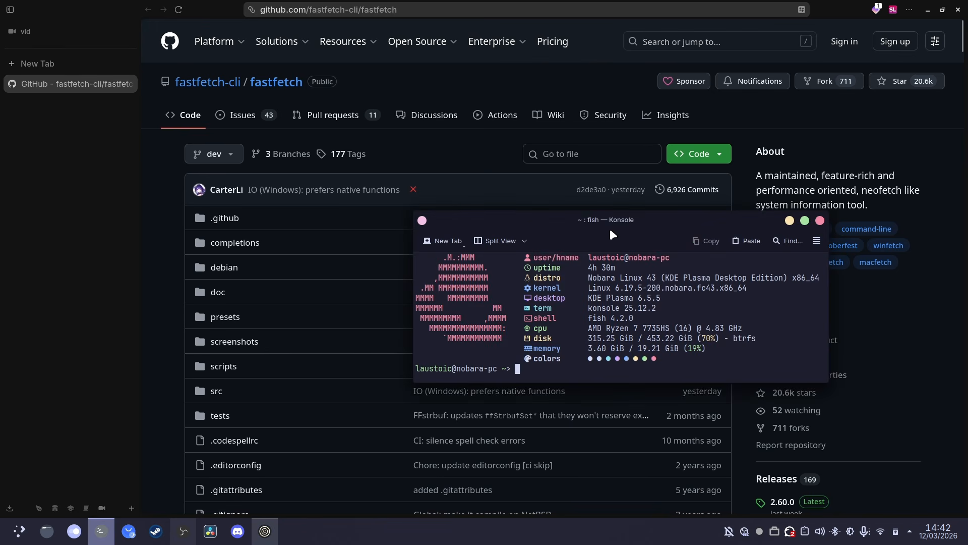
pyautogui.write('git clone')
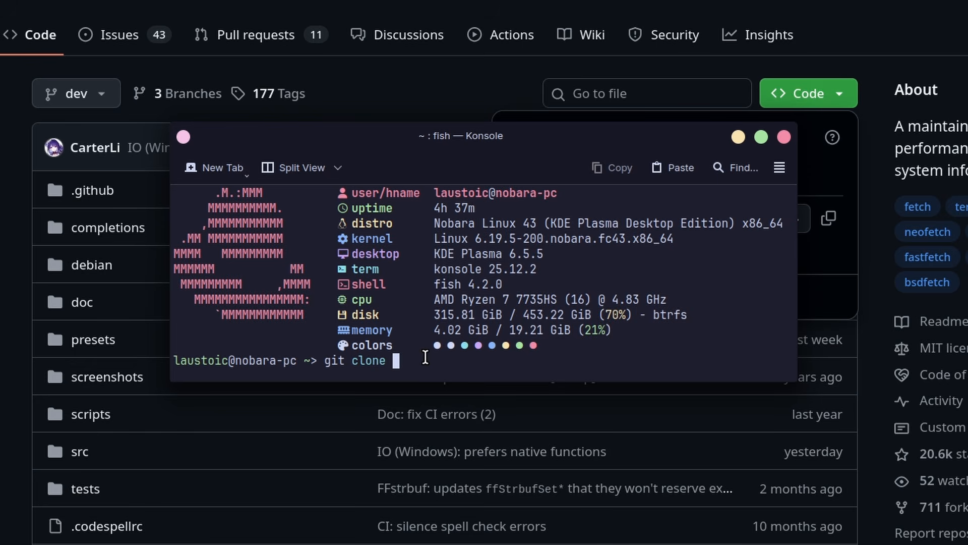
pyautogui.hotkey('ctrl', 'shift', 'v')
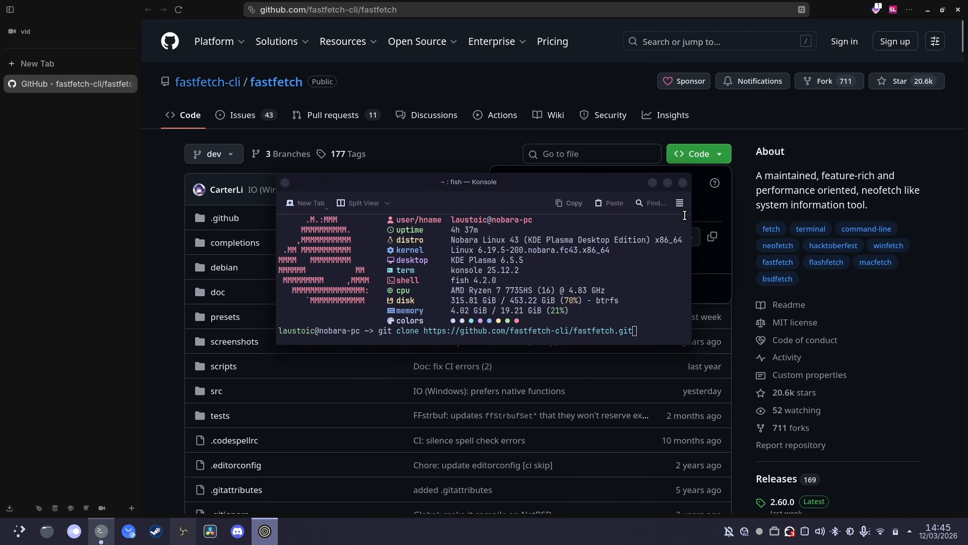
# Switch to Dolphin, open the cloned fastfetch/presets/examples folder from Home, and copy its folder path.
pyautogui.click(50, 536)
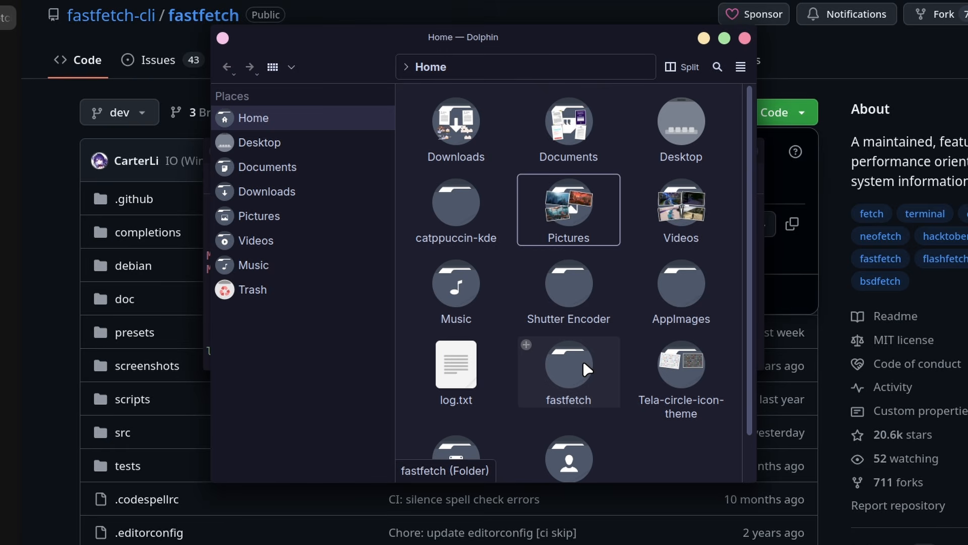
pyautogui.doubleClick(583, 366)
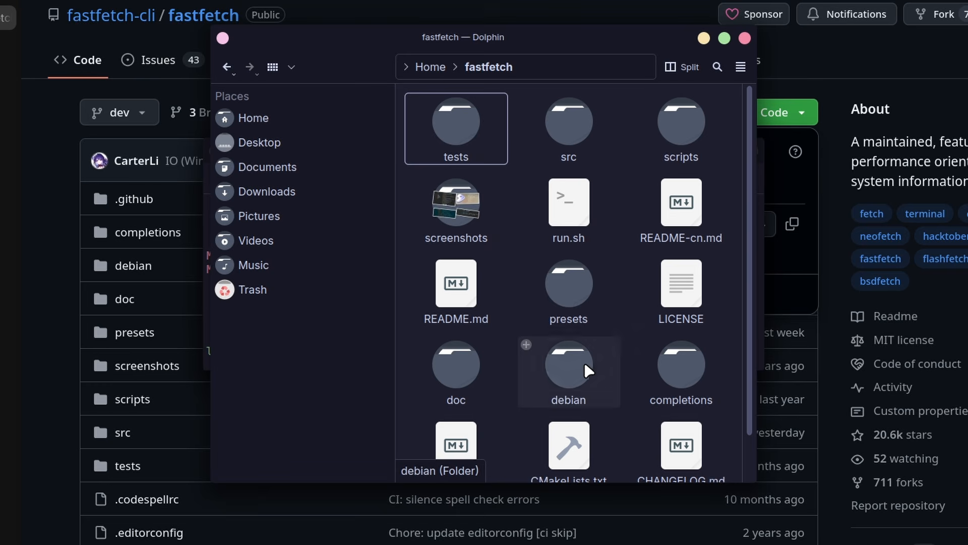
pyautogui.doubleClick(597, 293)
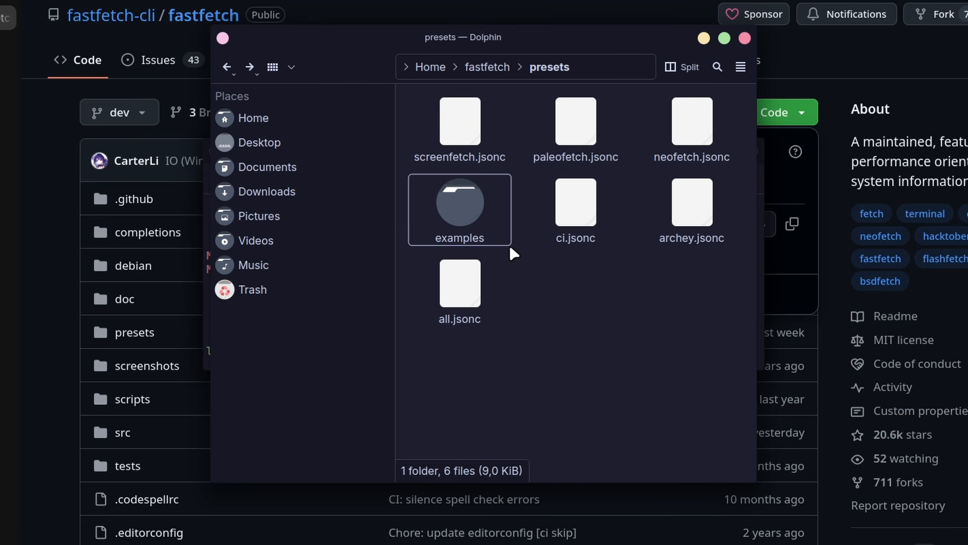
pyautogui.doubleClick(473, 202)
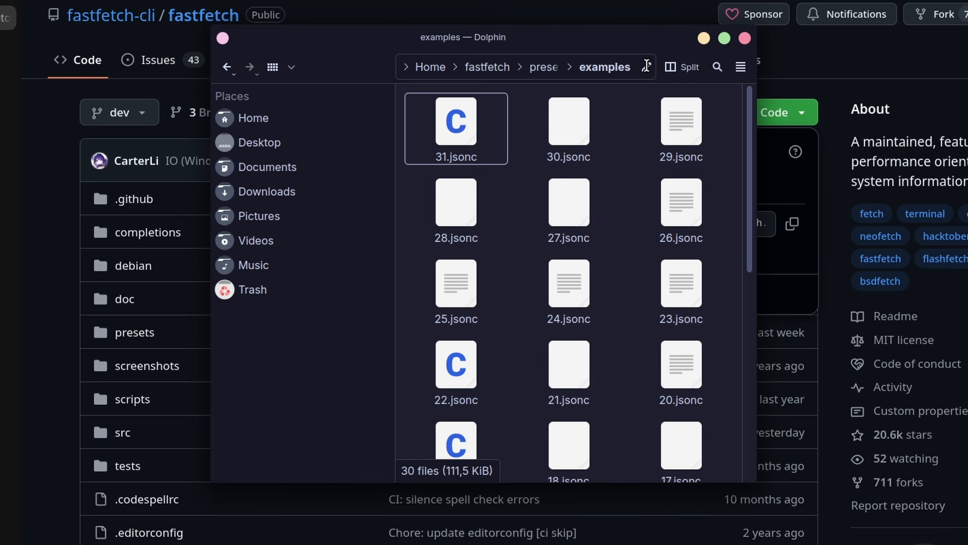
pyautogui.click(647, 66)
pyautogui.tripleClick(582, 70)
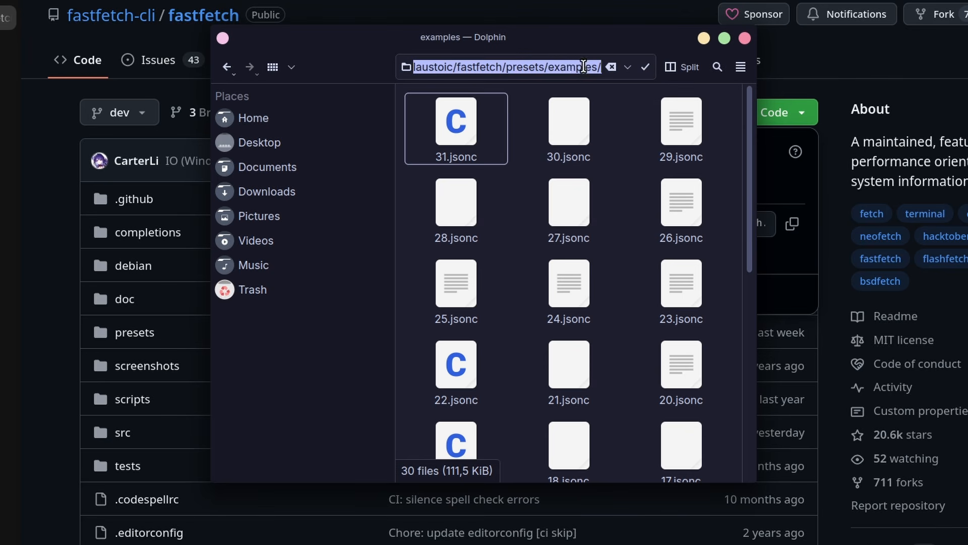
pyautogui.rightClick(541, 70)
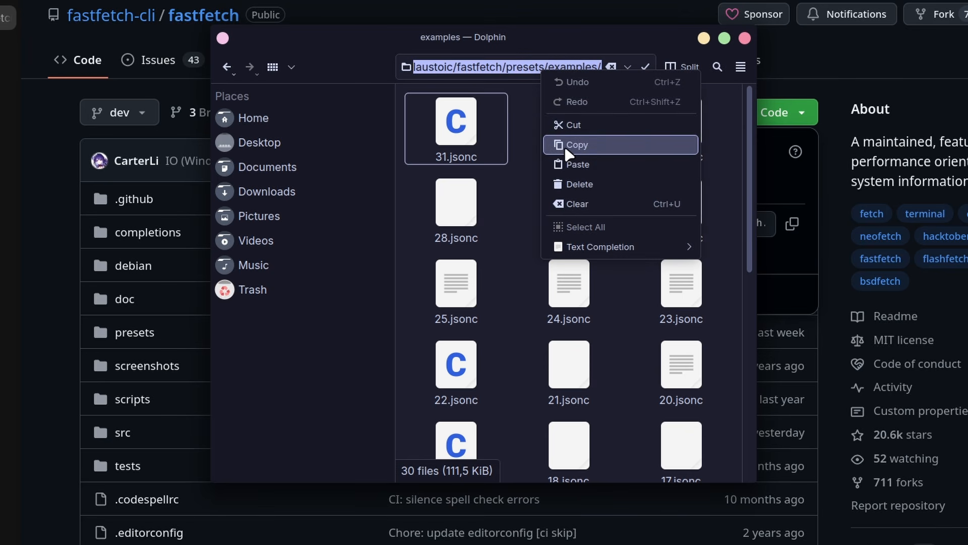
pyautogui.click(618, 144)
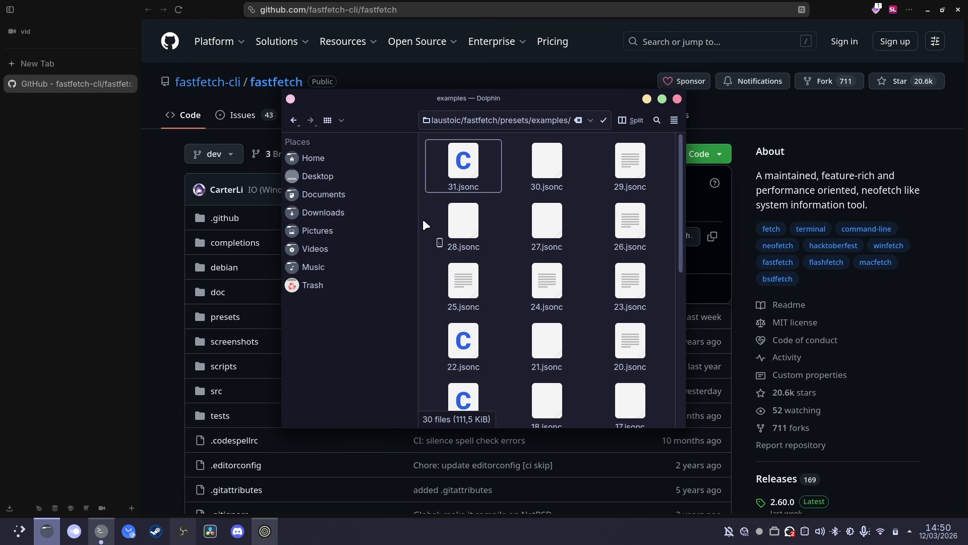
# Open a new Konsole window, change to the copied examples folder path with cd, and list its files with ls.
pyautogui.hotkey('ctrl', 'alt', 't')
pyautogui.write('cd')
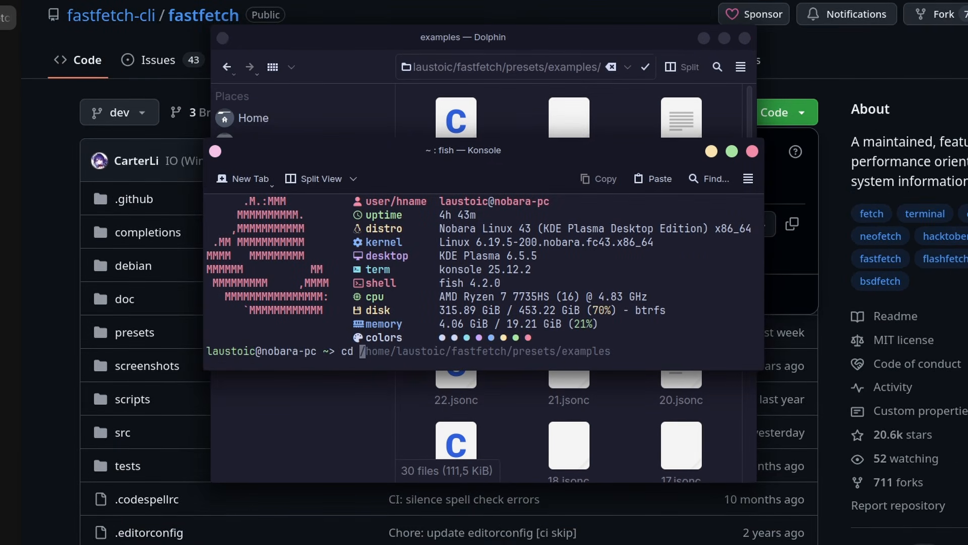
pyautogui.hotkey('ctrl', 'shift', 'v')
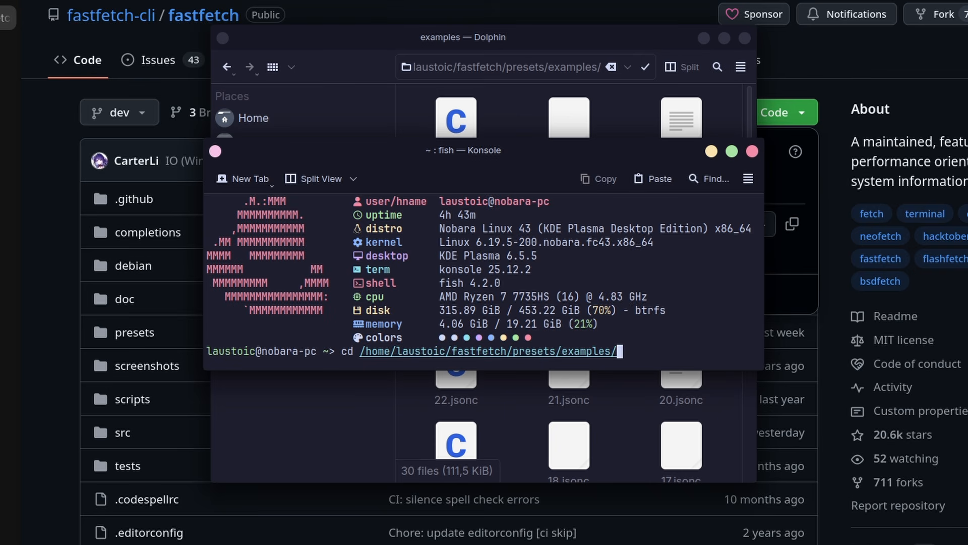
pyautogui.press('Return')
pyautogui.write('ls')
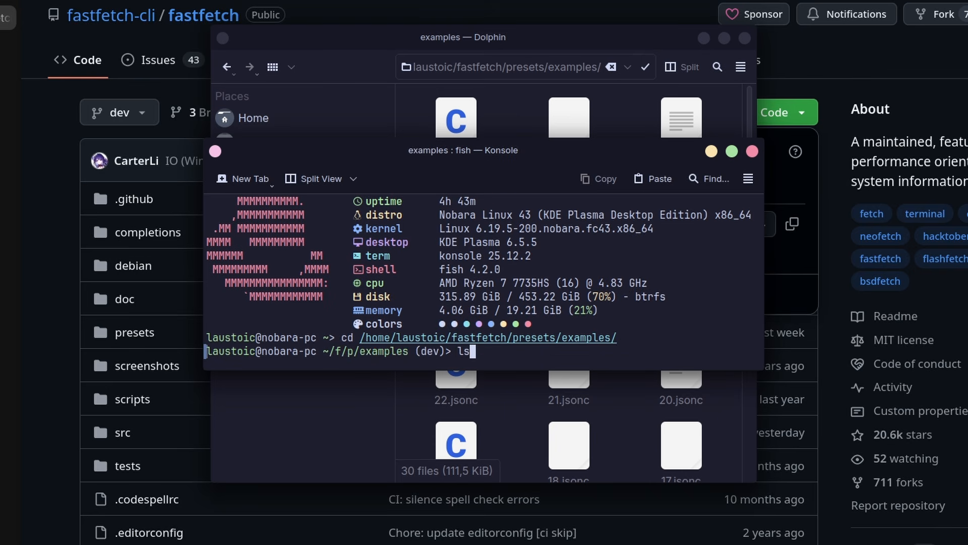
pyautogui.press('Return')
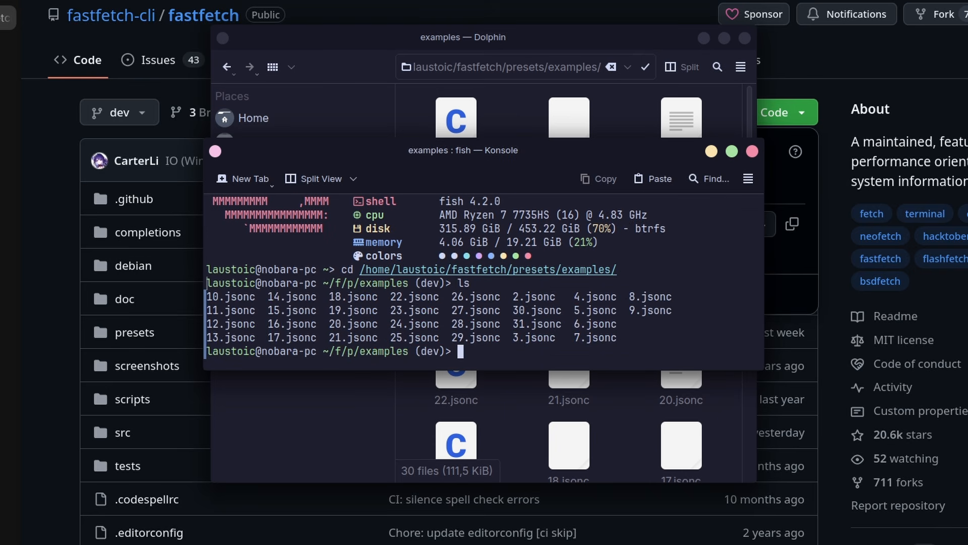
# Run fastfetch --config with the full path of 7.jsonc, and enlarge and move the Konsole window to show the whole output.
pyautogui.write('fast')
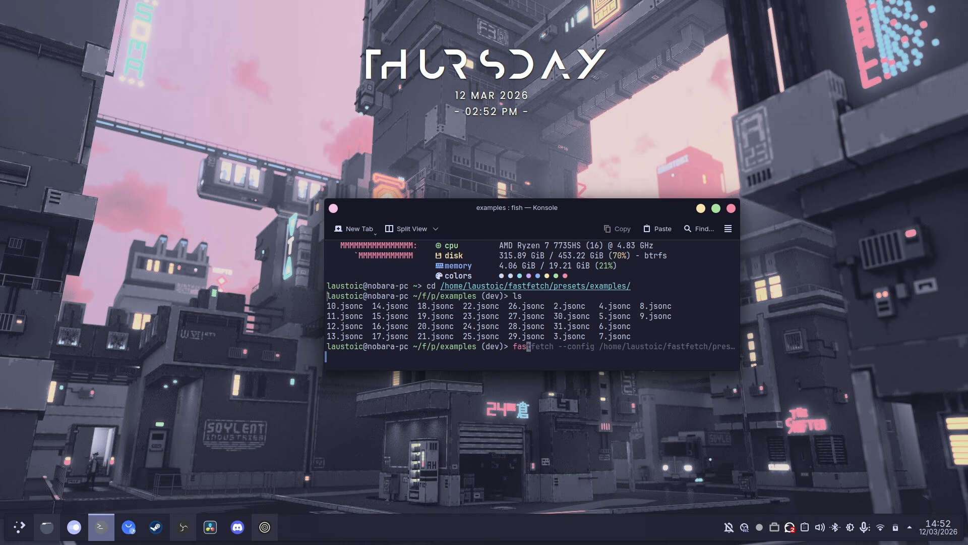
pyautogui.write('fetch')
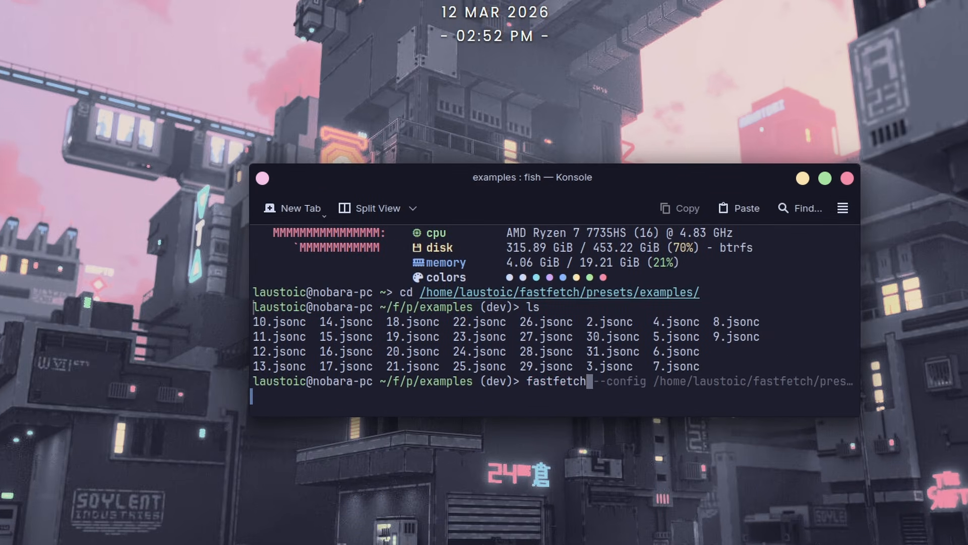
pyautogui.press('Right')
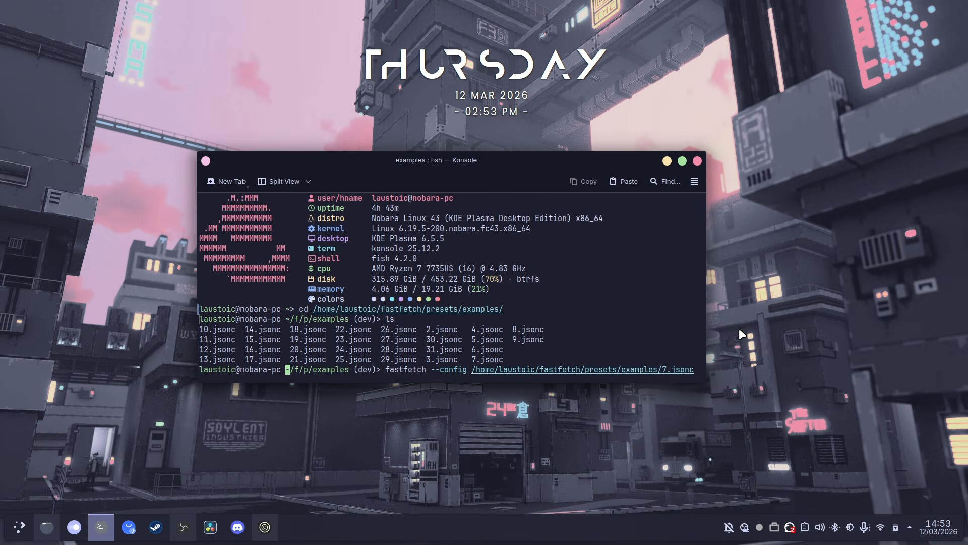
pyautogui.press('Return')
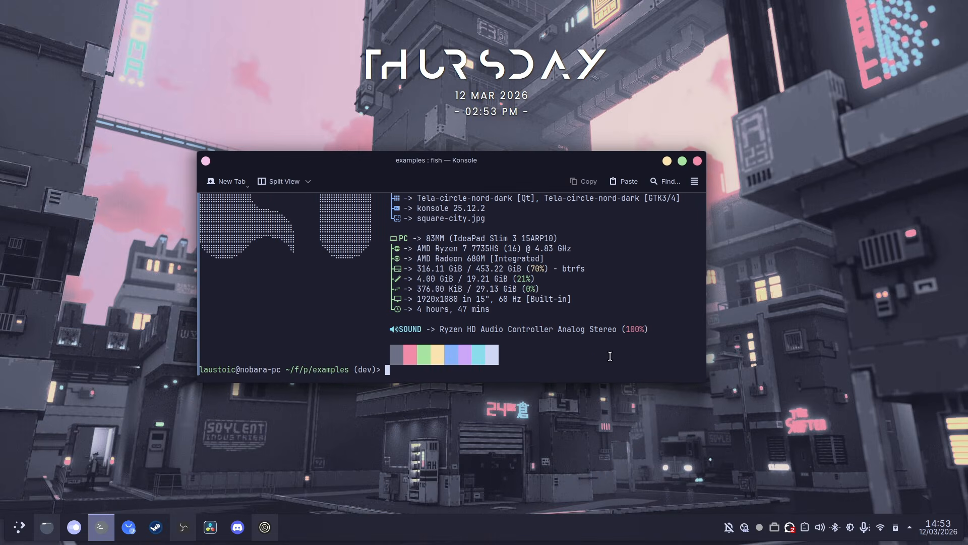
pyautogui.scroll(4, 610, 356)
pyautogui.moveTo(708, 383); pyautogui.dragTo(770, 502)
pyautogui.moveTo(547, 160); pyautogui.dragTo(497, 75)
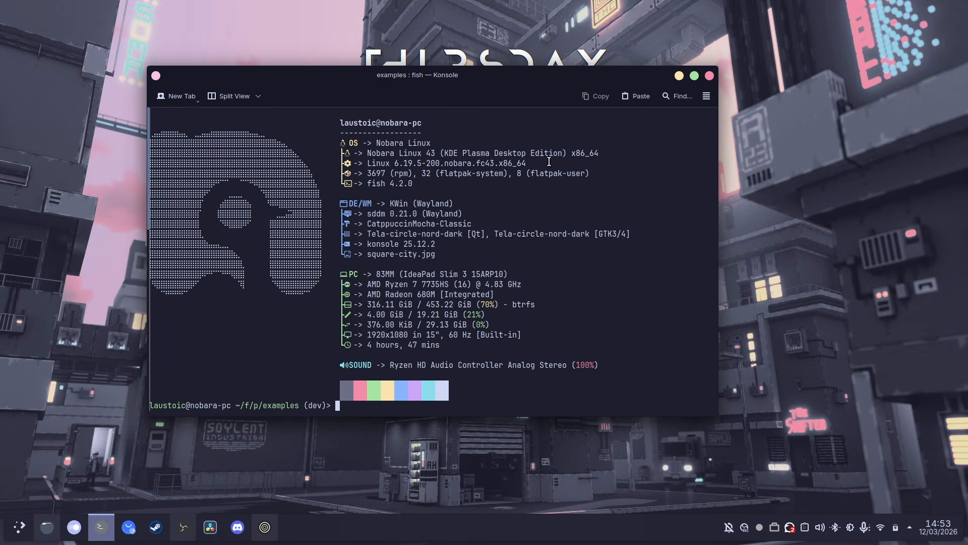
# Highlight the 7.jsonc file name in the executed command and paste a --config argument with the examples path at the prompt.
pyautogui.scroll(3, 555, 161)
pyautogui.moveTo(612, 193); pyautogui.dragTo(646, 192)
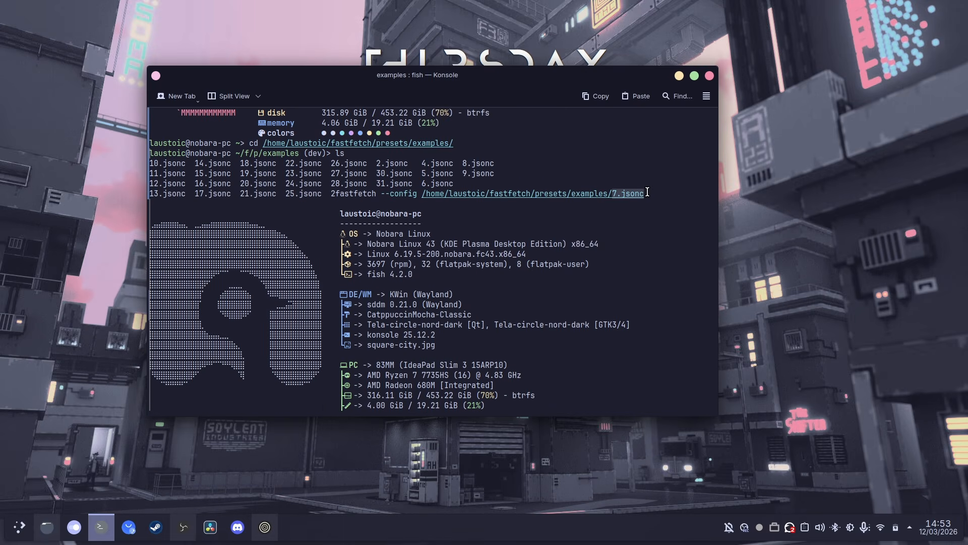
pyautogui.scroll(-1, 637, 183)
pyautogui.scroll(-2, 555, 276)
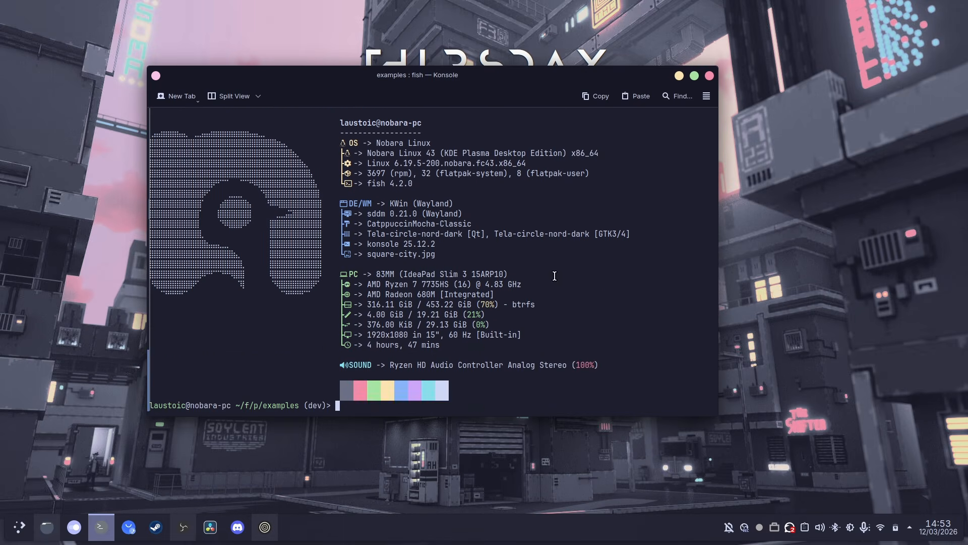
pyautogui.hotkey('ctrl', 'shift', 'v')
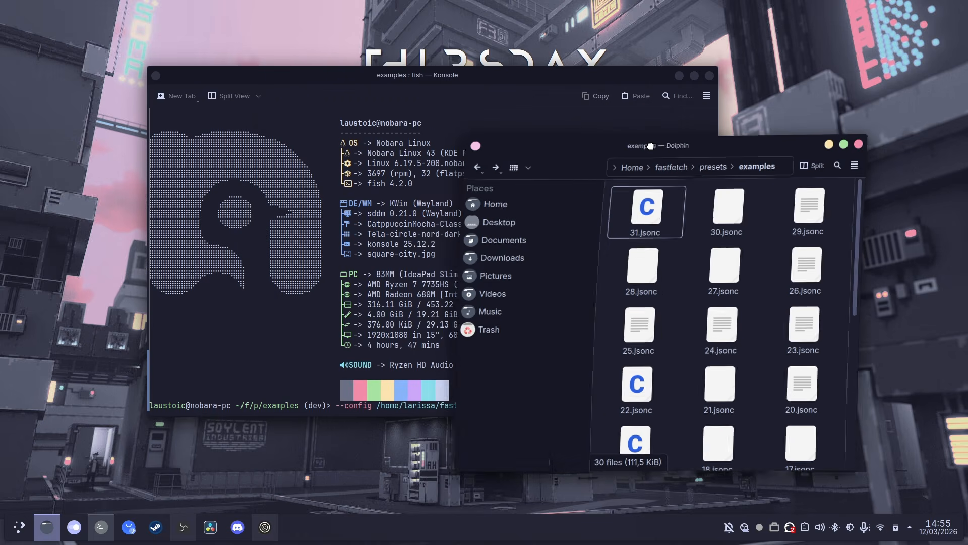
# Move the Dolphin window beside the terminal, find 7.jsonc in the examples folder, and copy the file.
pyautogui.moveTo(651, 145); pyautogui.dragTo(716, 155)
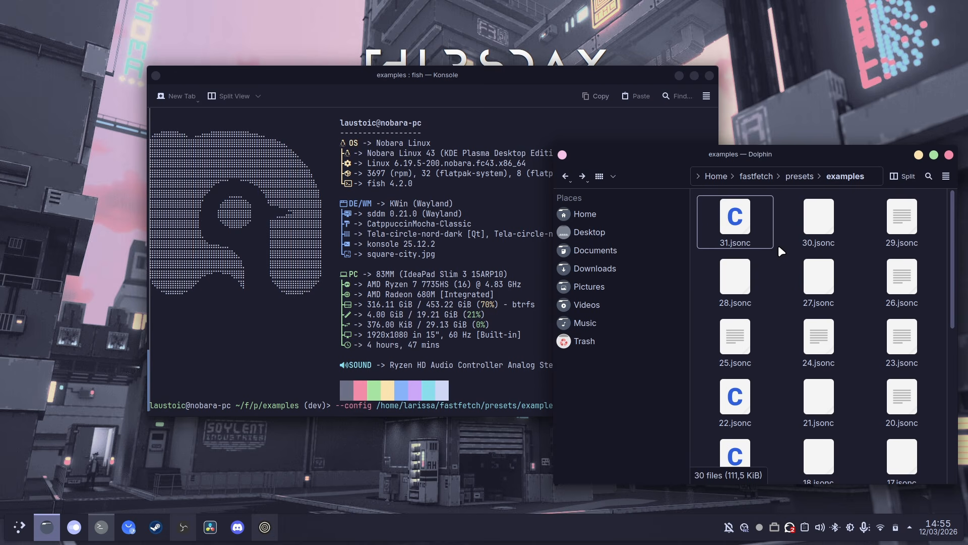
pyautogui.scroll(-4, 811, 315)
pyautogui.scroll(-2, 812, 316)
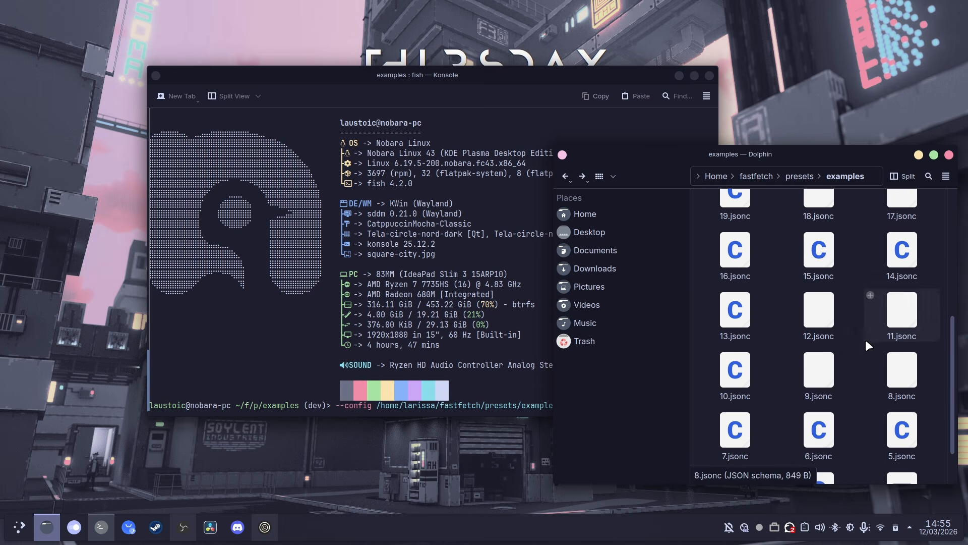
pyautogui.click(734, 398)
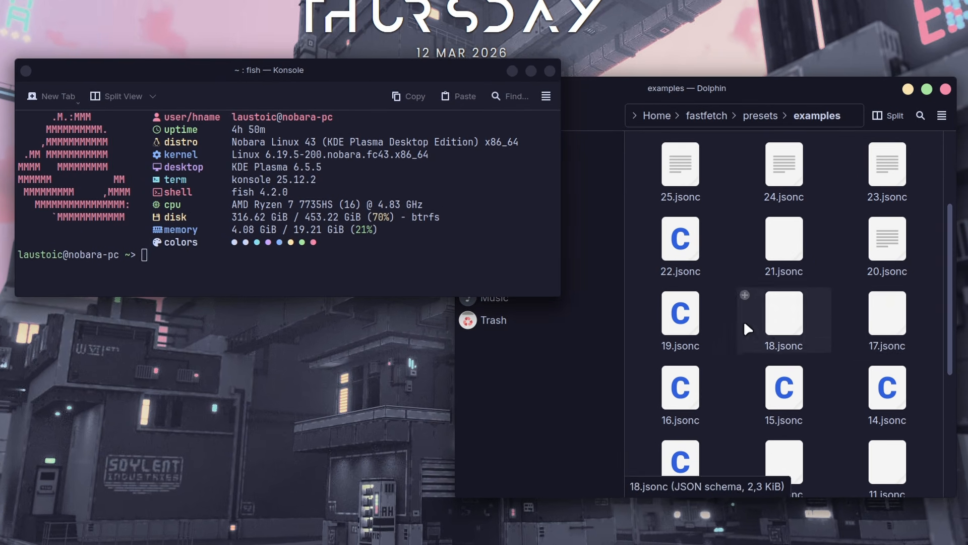
pyautogui.scroll(-4, 792, 303)
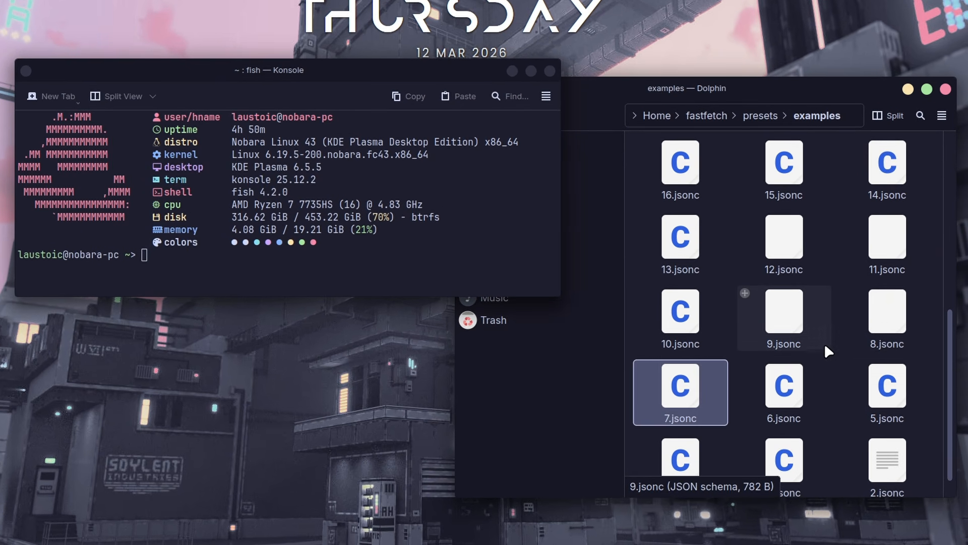
pyautogui.click(696, 365)
pyautogui.rightClick(696, 362)
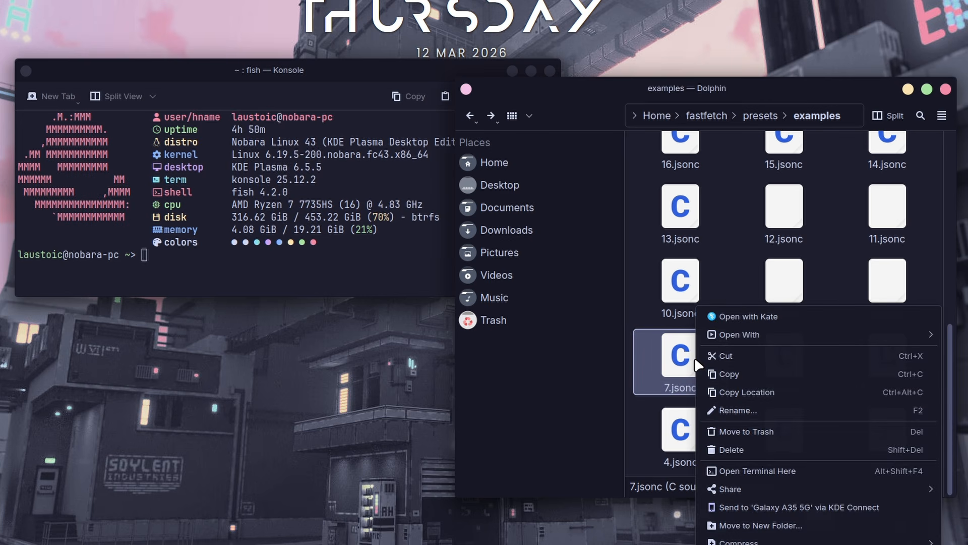
pyautogui.click(780, 370)
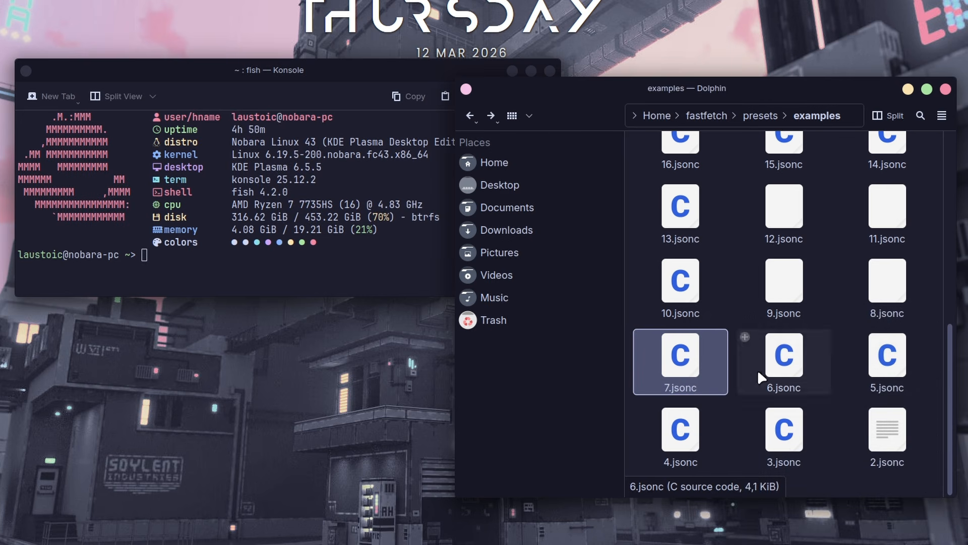
# Show hidden files in the home folder and open the fastfetch folder inside .config.
pyautogui.click(565, 165)
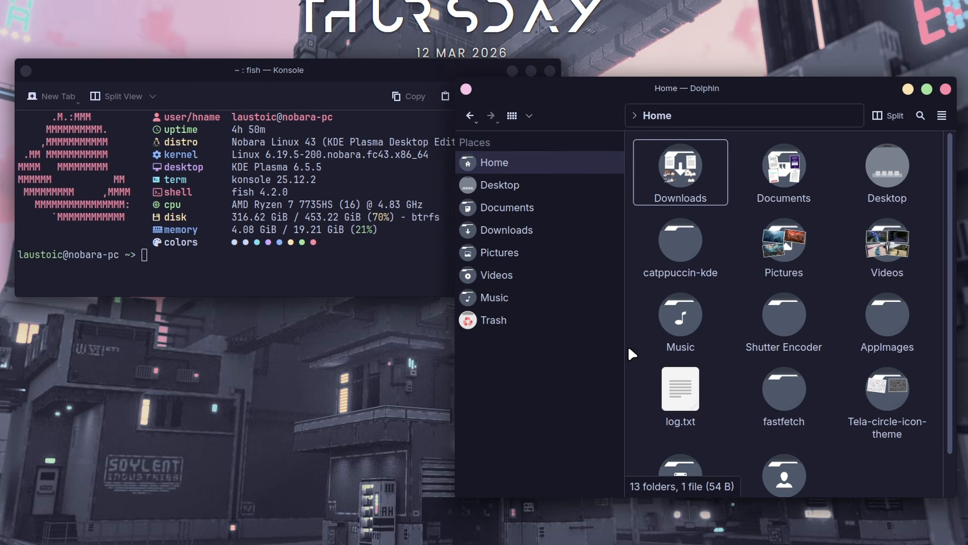
pyautogui.hotkey('ctrl', 'h')
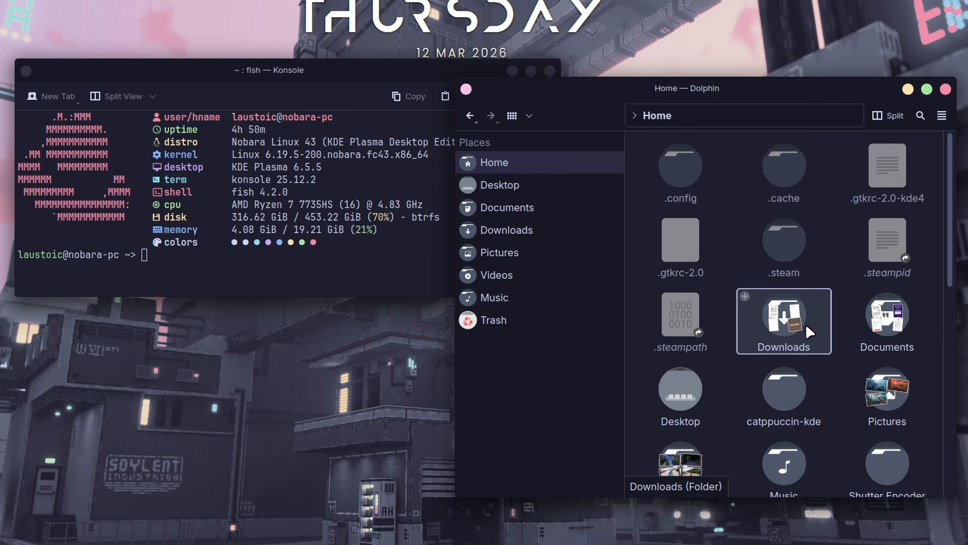
pyautogui.click(685, 175)
pyautogui.doubleClick(685, 173)
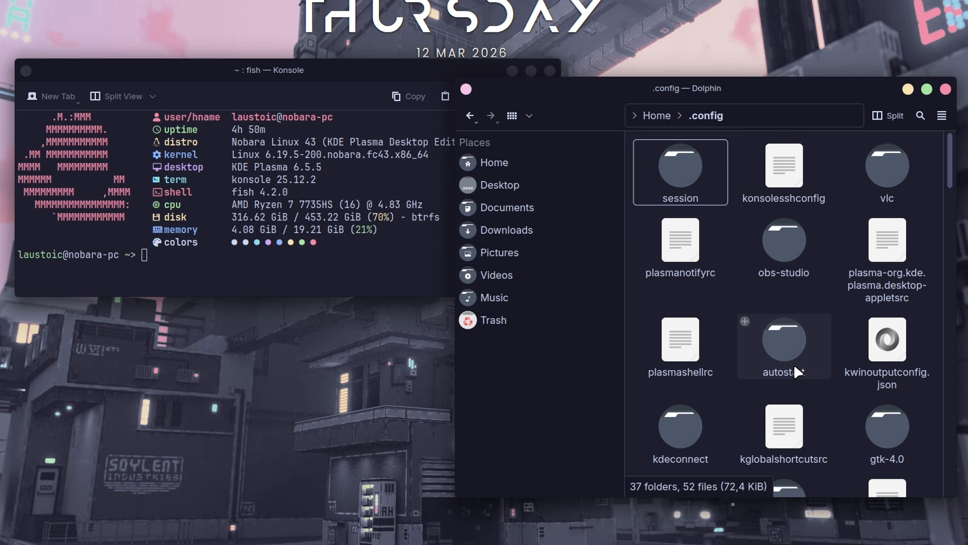
pyautogui.scroll(-10, 796, 374)
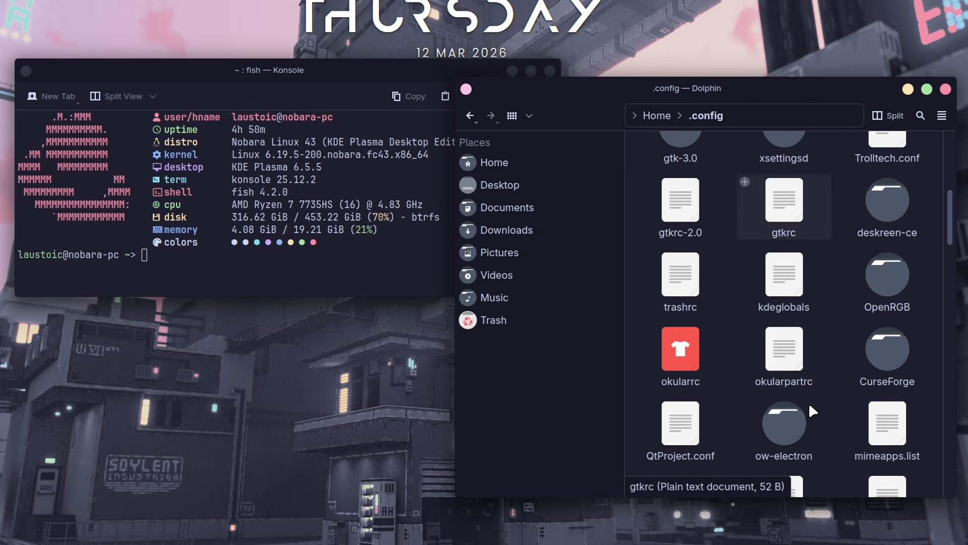
pyautogui.scroll(-5, 805, 348)
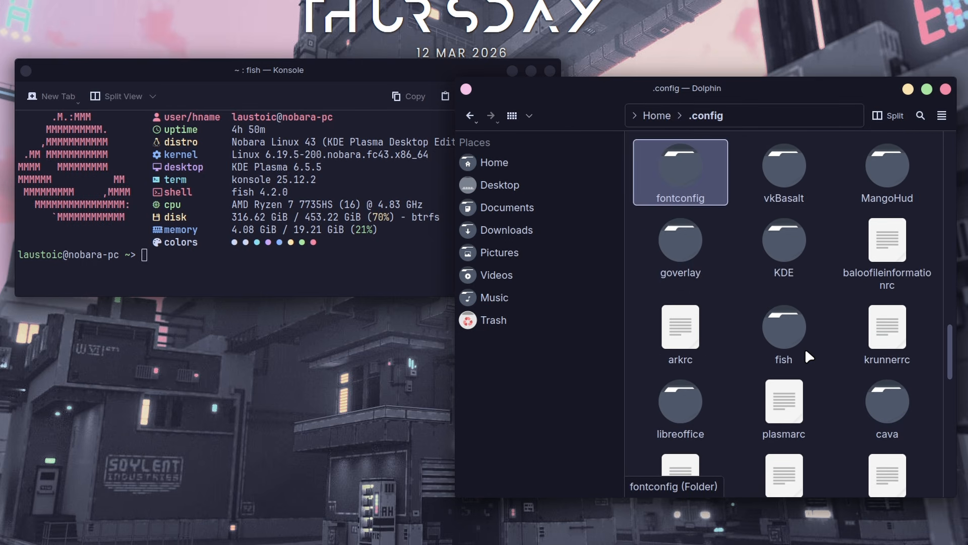
pyautogui.scroll(-5, 804, 358)
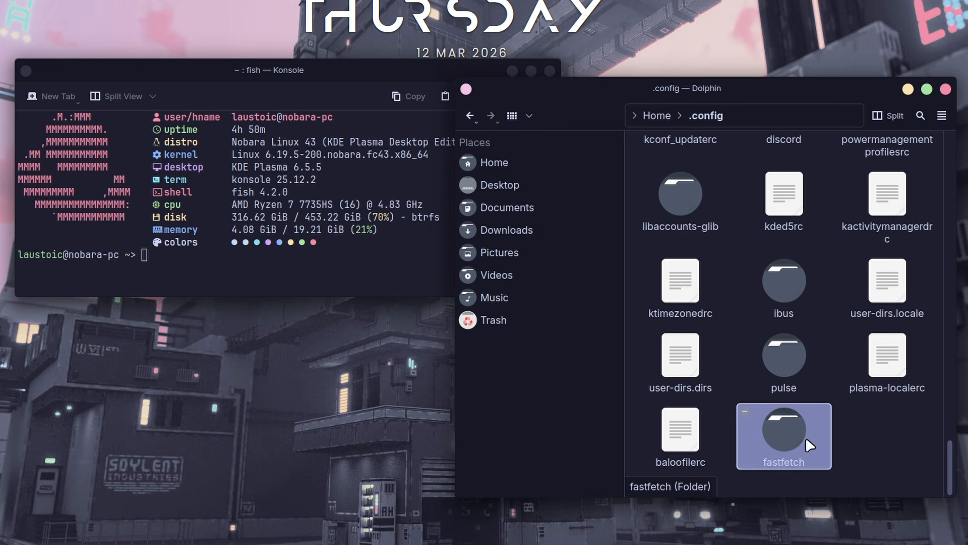
pyautogui.doubleClick(818, 441)
pyautogui.hotkey('alt', 'Left')
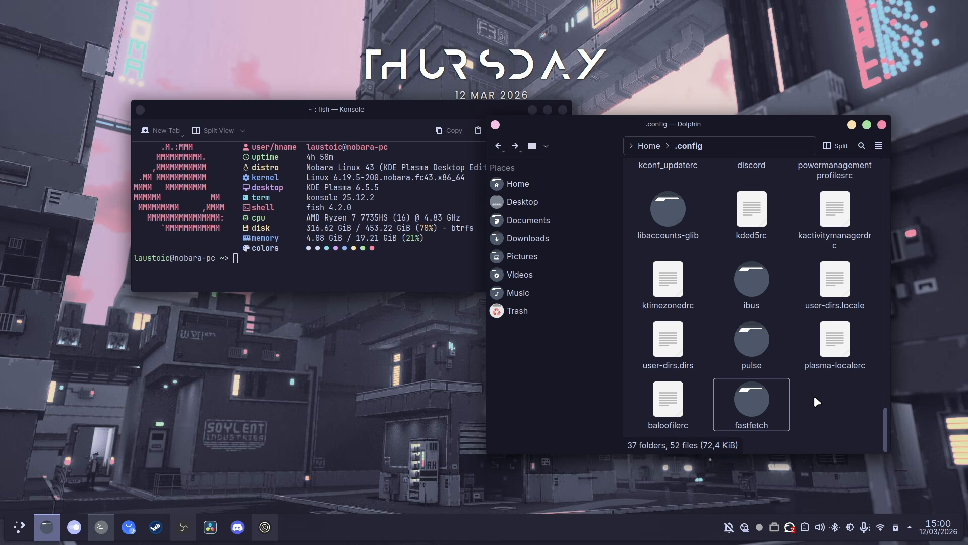
pyautogui.rightClick(814, 396)
pyautogui.moveTo(814, 400)
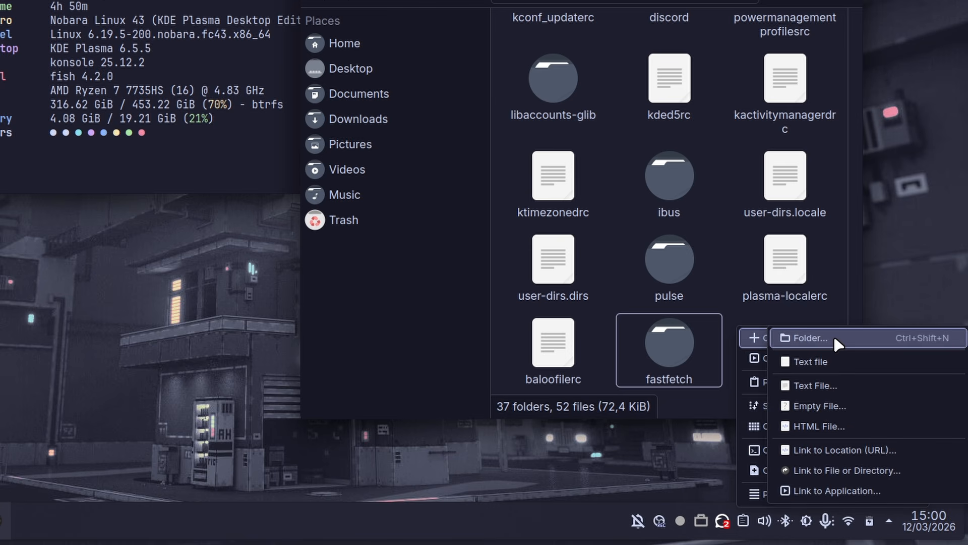
pyautogui.click(859, 337)
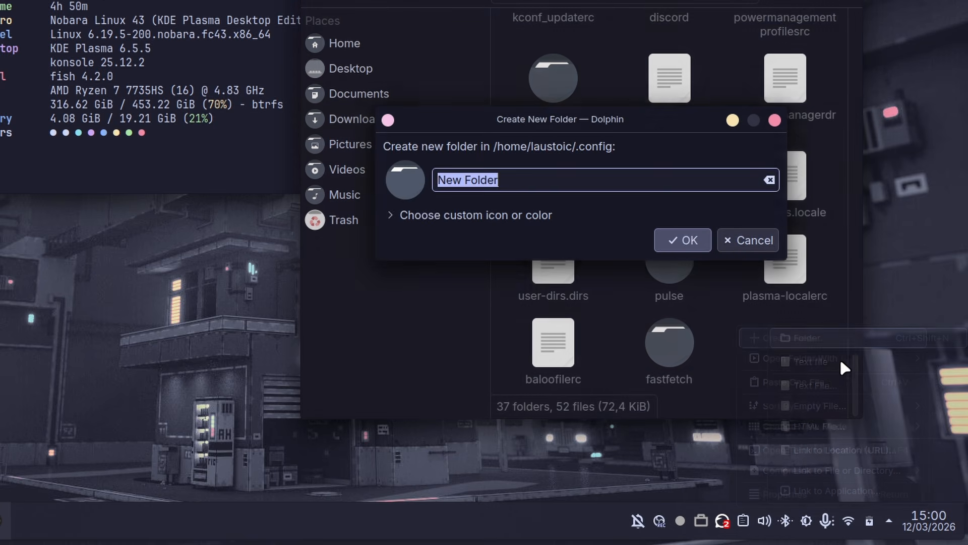
pyautogui.write('fas')
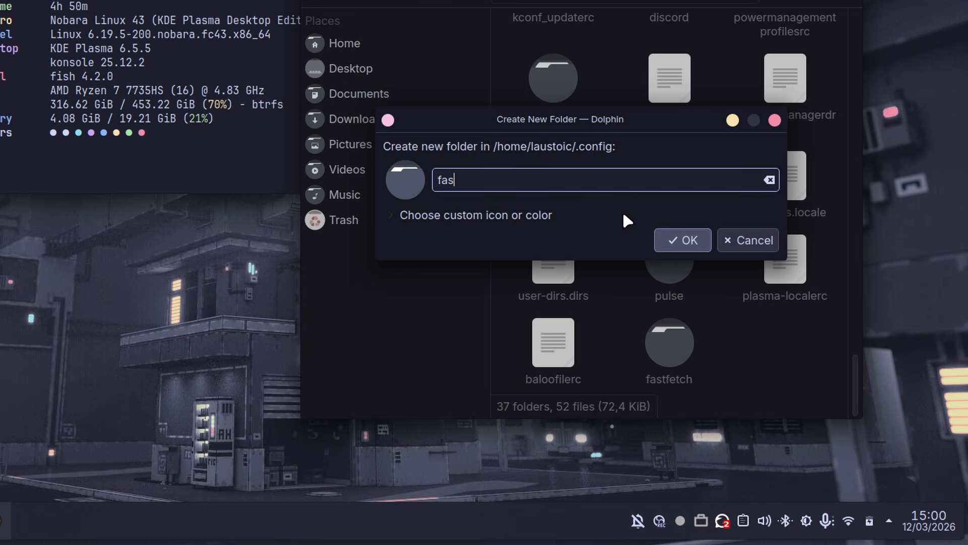
pyautogui.write('tfetch')
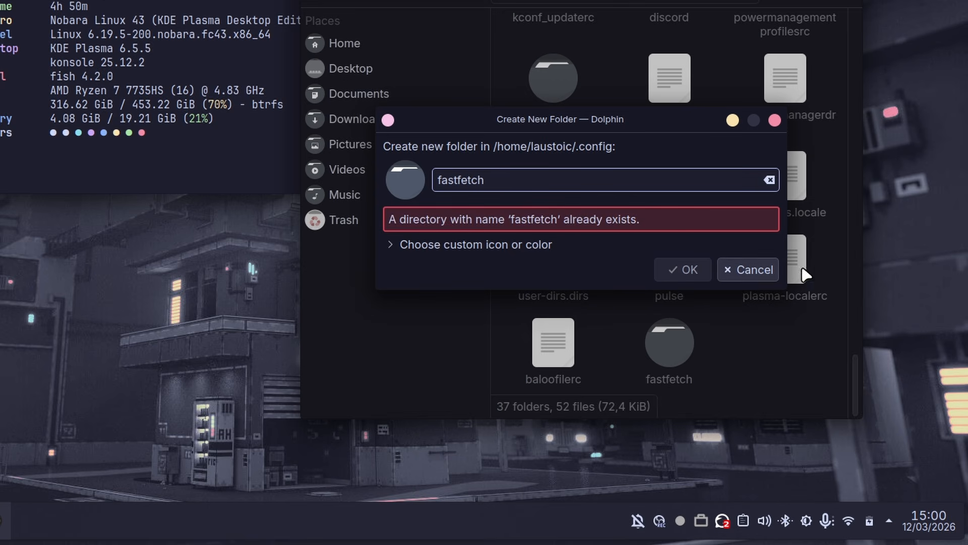
pyautogui.click(765, 272)
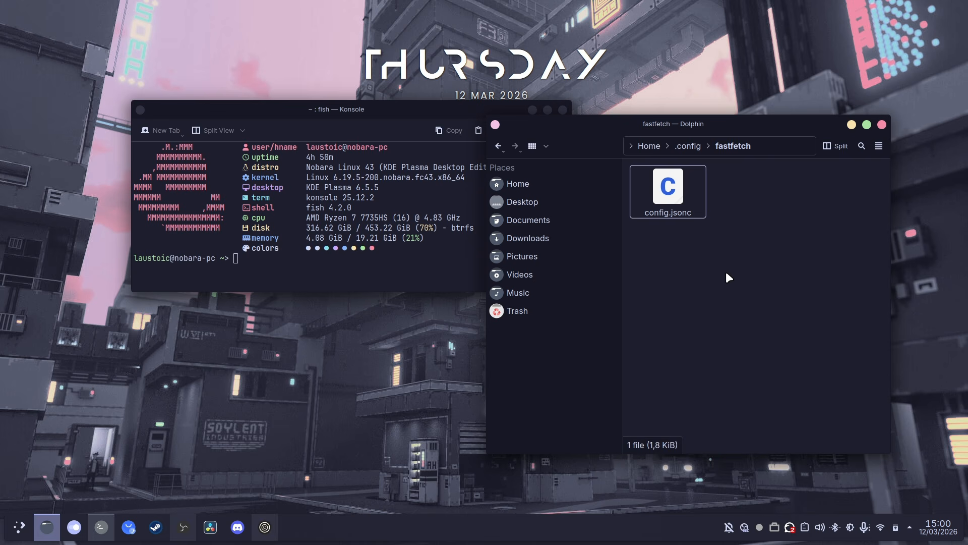
# Paste the copied 7.jsonc into the .config/fastfetch folder and replace config.jsonc with it.
pyautogui.moveTo(727, 273); pyautogui.dragTo(718, 248)
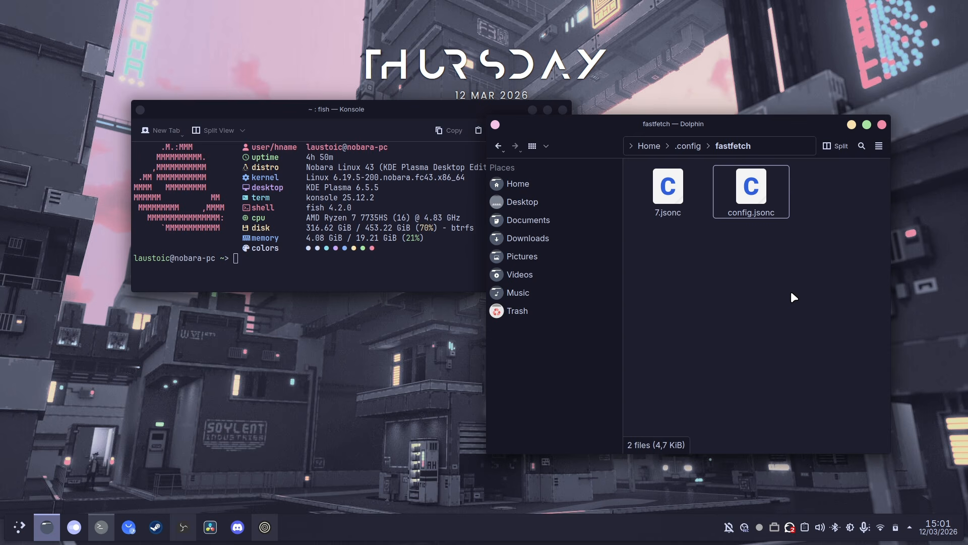
pyautogui.moveTo(809, 268); pyautogui.dragTo(748, 207)
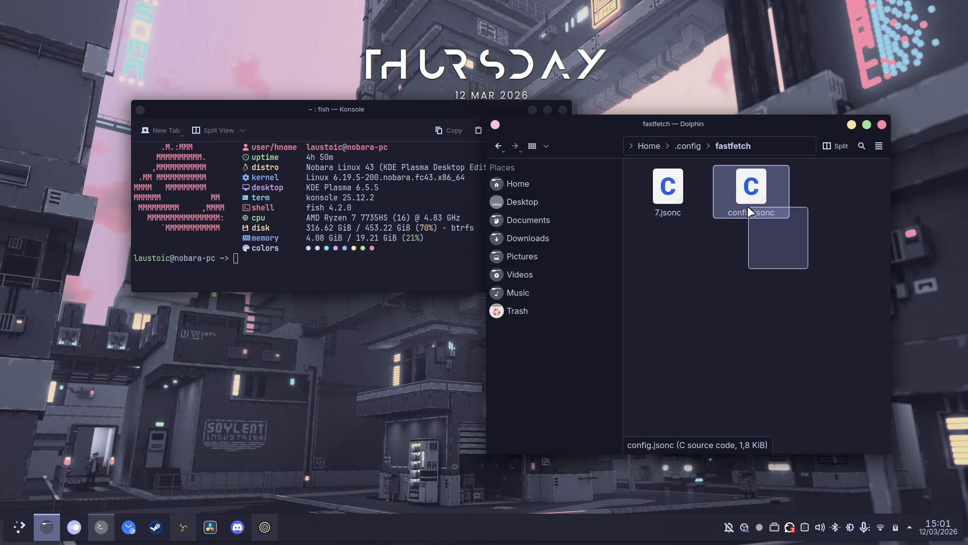
# Bring Konsole forward, reposition its window, and review the whole fastfetch output produced by the replaced config.jsonc.
pyautogui.moveTo(469, 108); pyautogui.dragTo(402, 137)
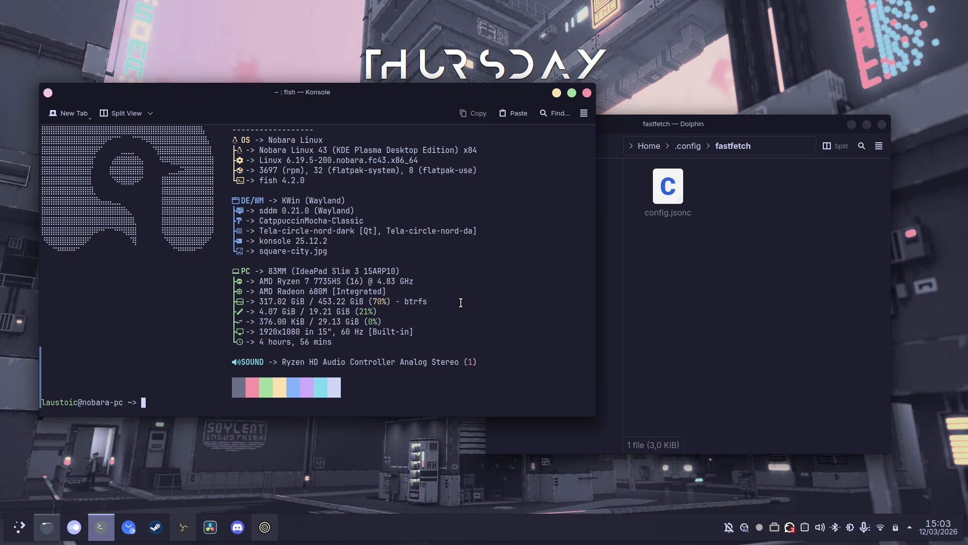
pyautogui.scroll(2, 499, 323)
pyautogui.scroll(-2, 472, 335)
pyautogui.scroll(2, 472, 329)
pyautogui.scroll(-2, 354, 323)
pyautogui.scroll(2, 309, 321)
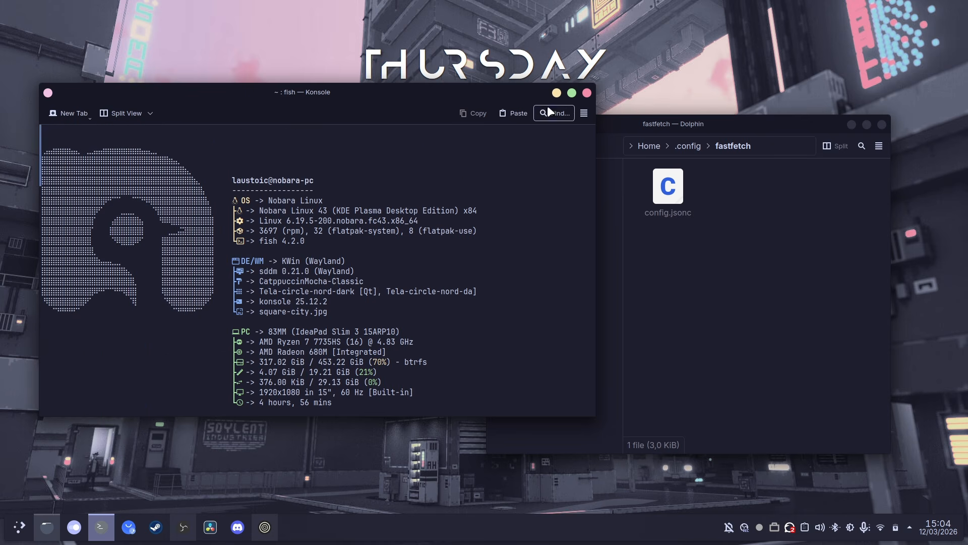
# Close Konsole, move config.jsonc out of the fastfetch folder, and paste the previous config.jsonc there.
pyautogui.click(588, 93)
pyautogui.moveTo(668, 187); pyautogui.dragTo(565, 311)
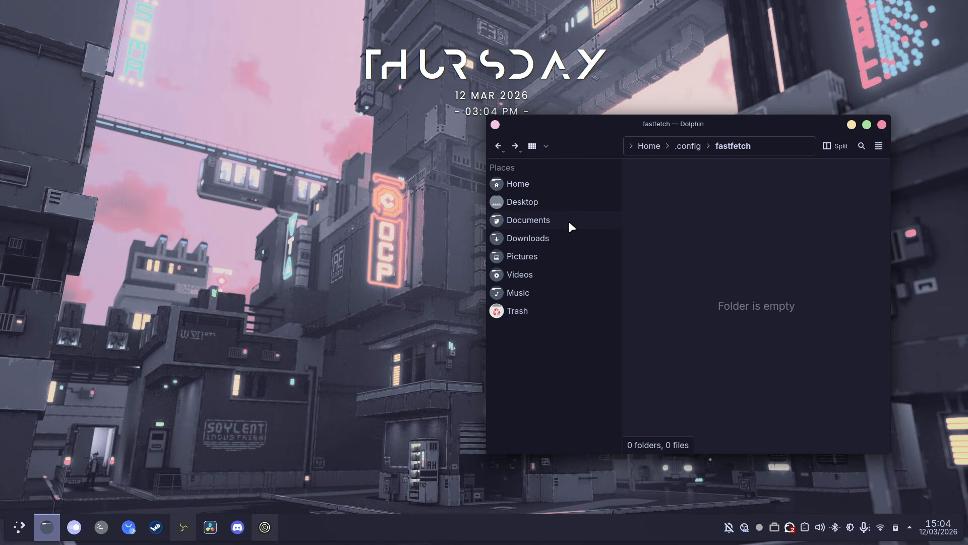
pyautogui.rightClick(657, 202)
pyautogui.click(752, 244)
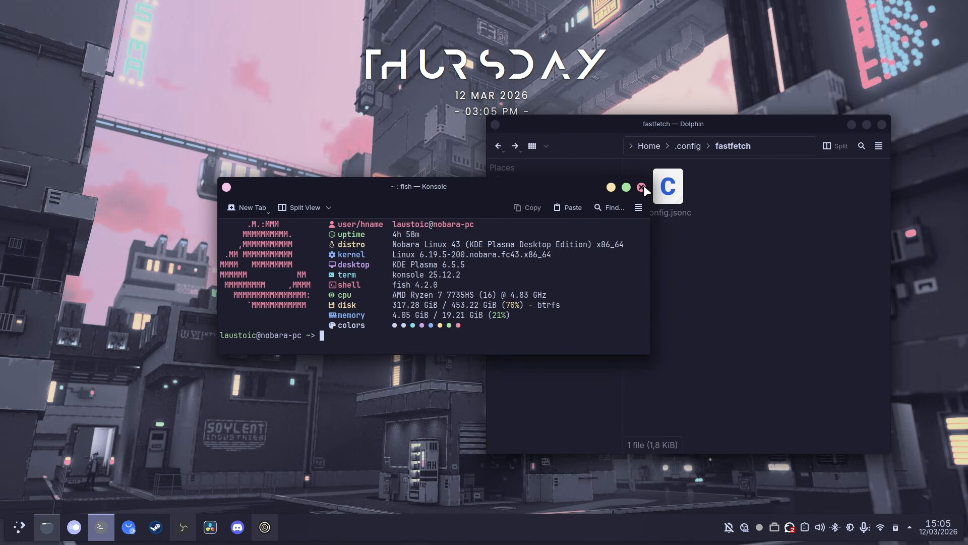
# Close the Konsole window and the Dolphin window to return to the empty desktop.
pyautogui.click(642, 187)
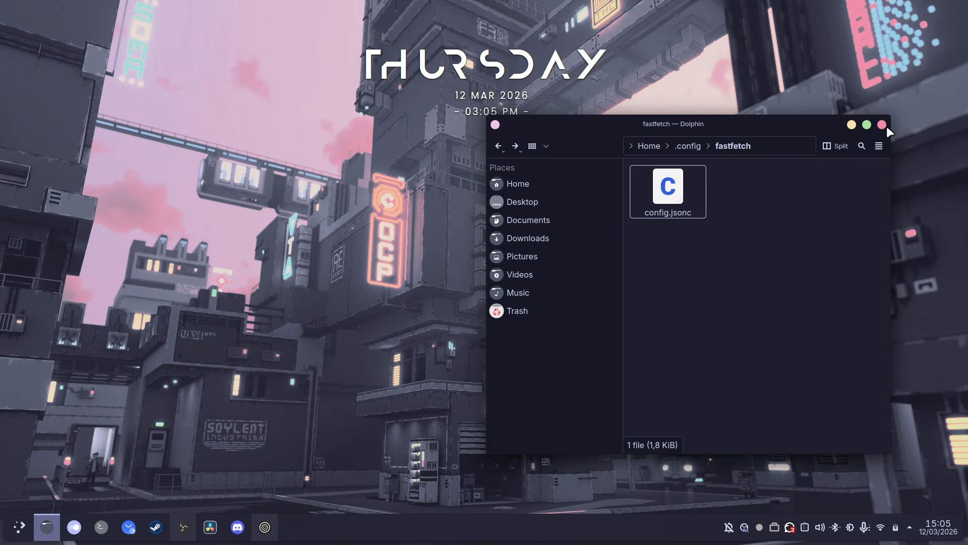
pyautogui.click(882, 125)
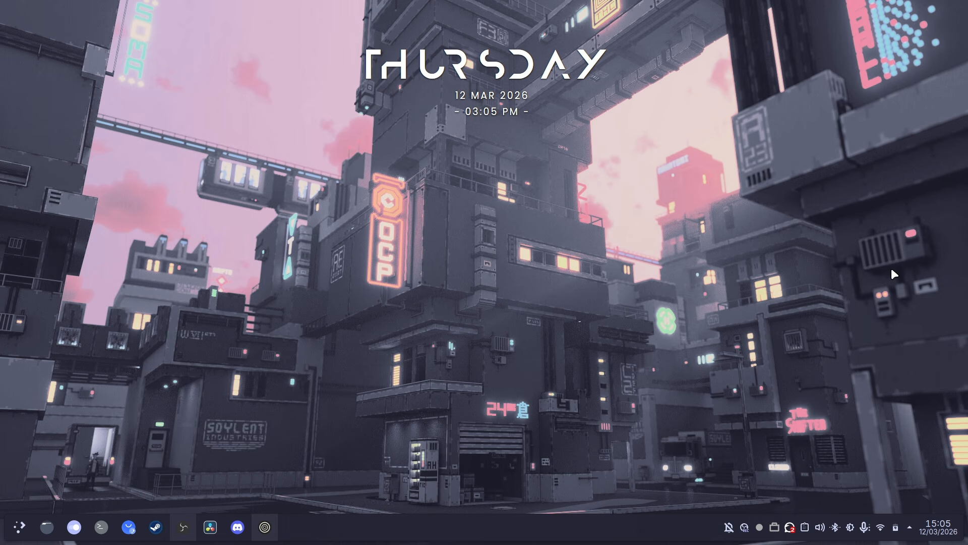